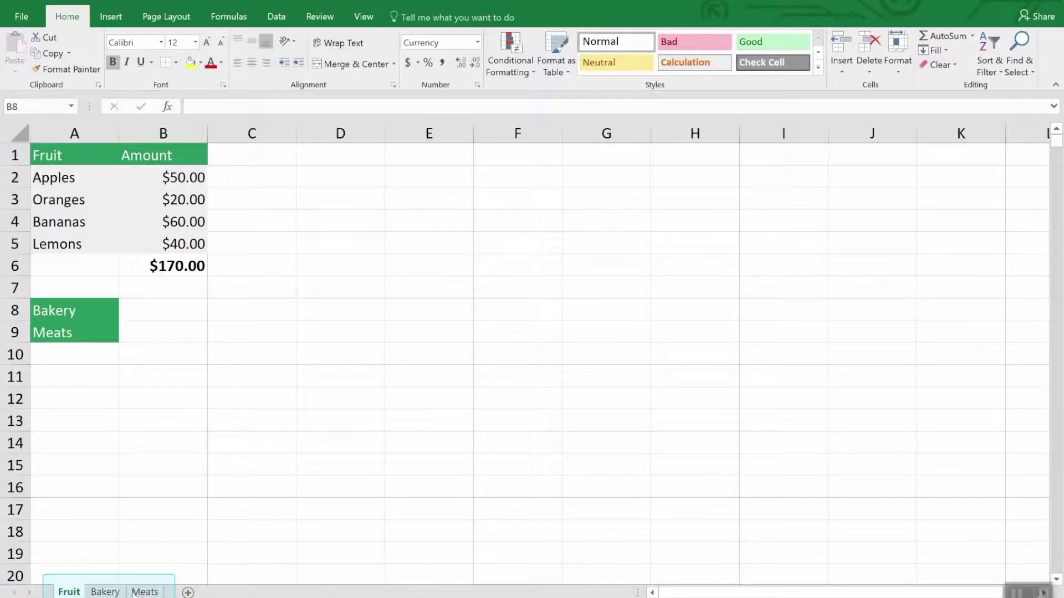
Step: Create a copy of the Fruit sheet in Inventory.xlsx, placed before the original Fruit sheet
click(117, 593)
click(147, 593)
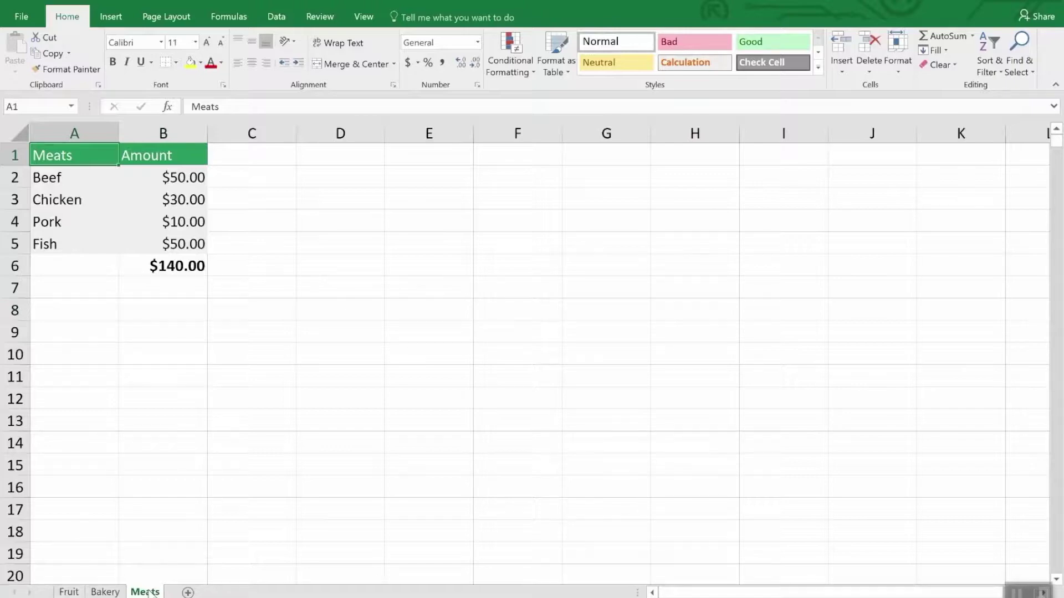
click(72, 592)
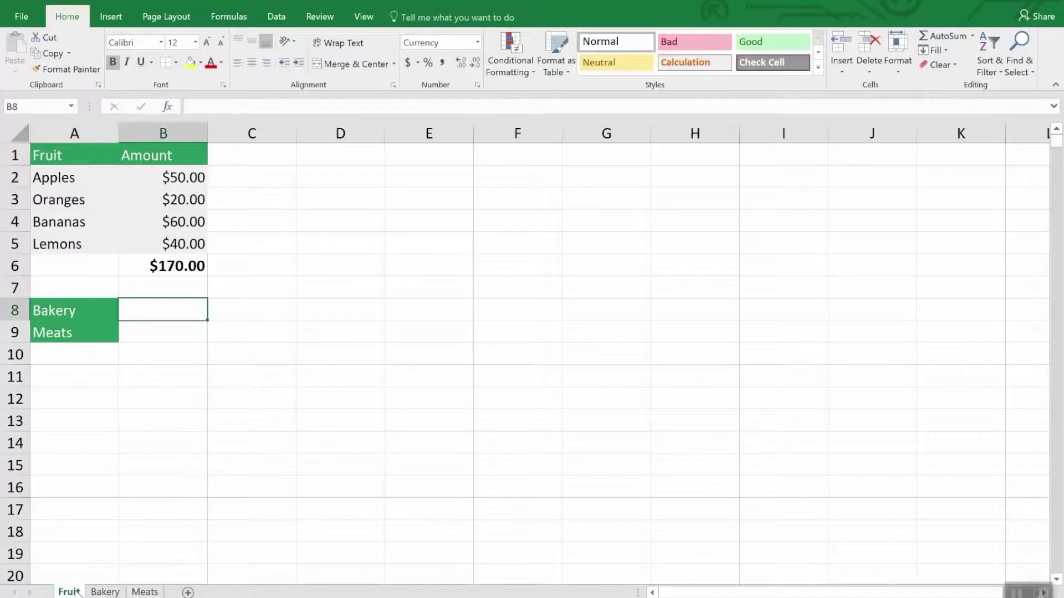
right_click(76, 592)
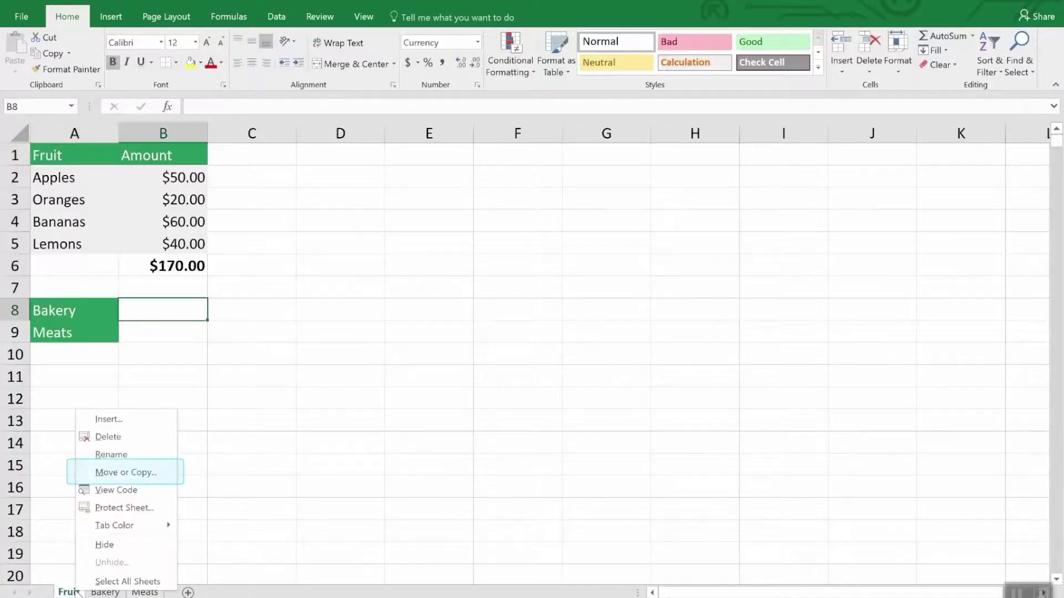
click(136, 474)
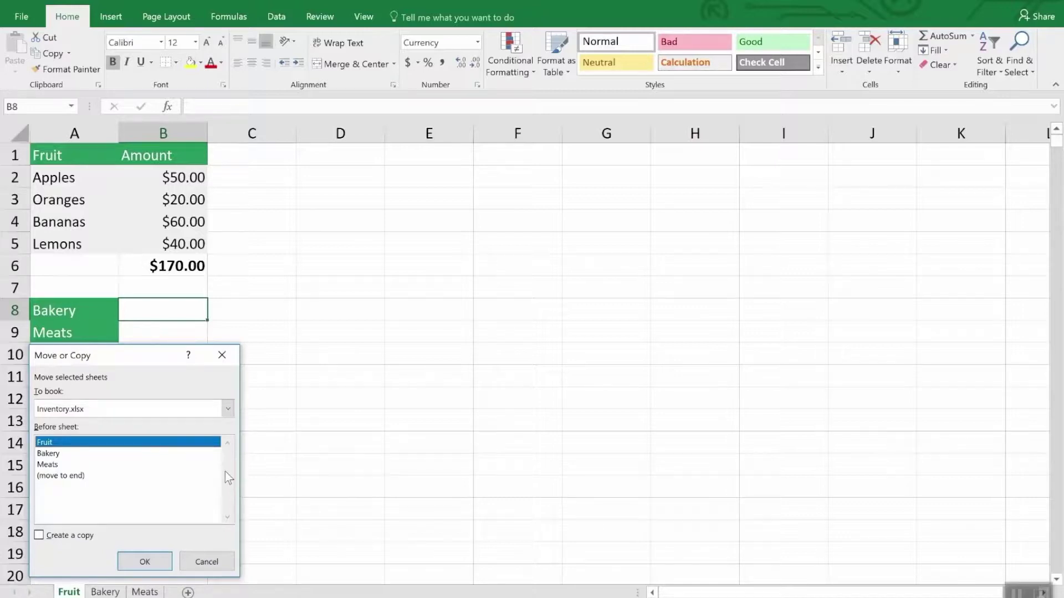
click(64, 538)
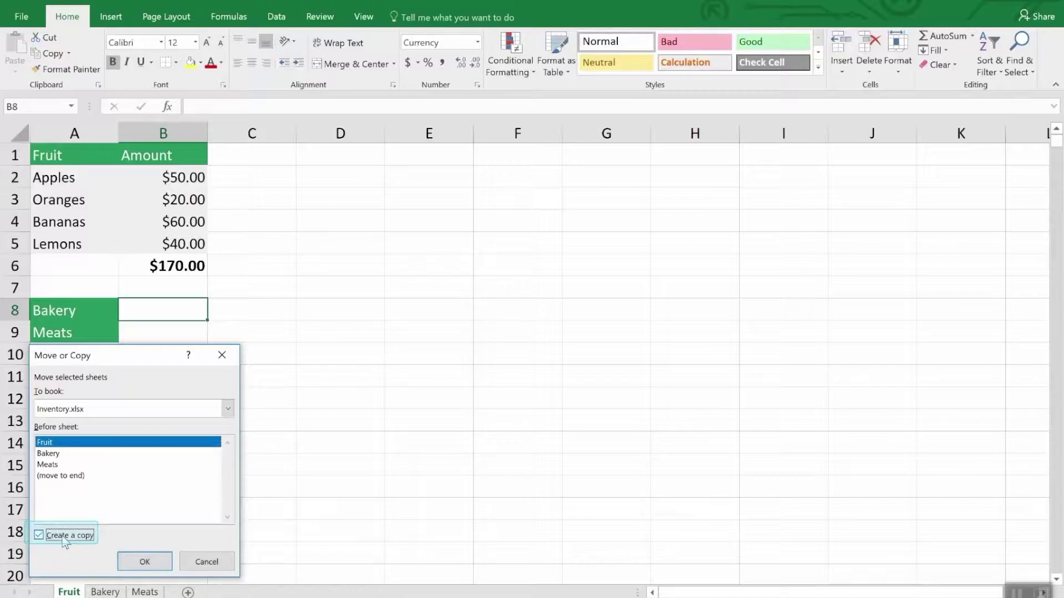
click(145, 571)
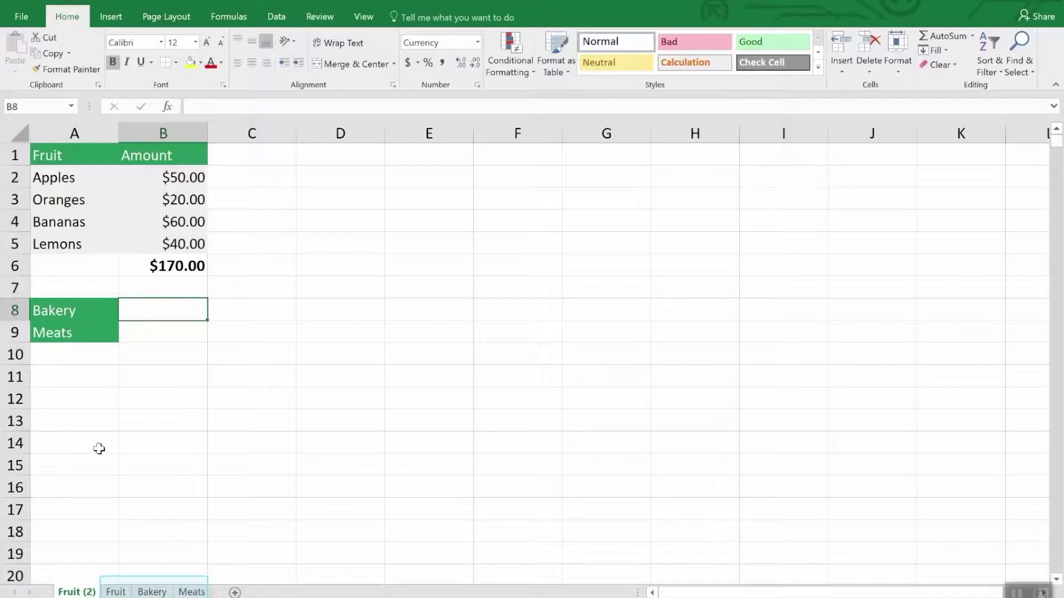
Step: Delete the duplicate of the Fruit sheet from the workbook
right_click(71, 591)
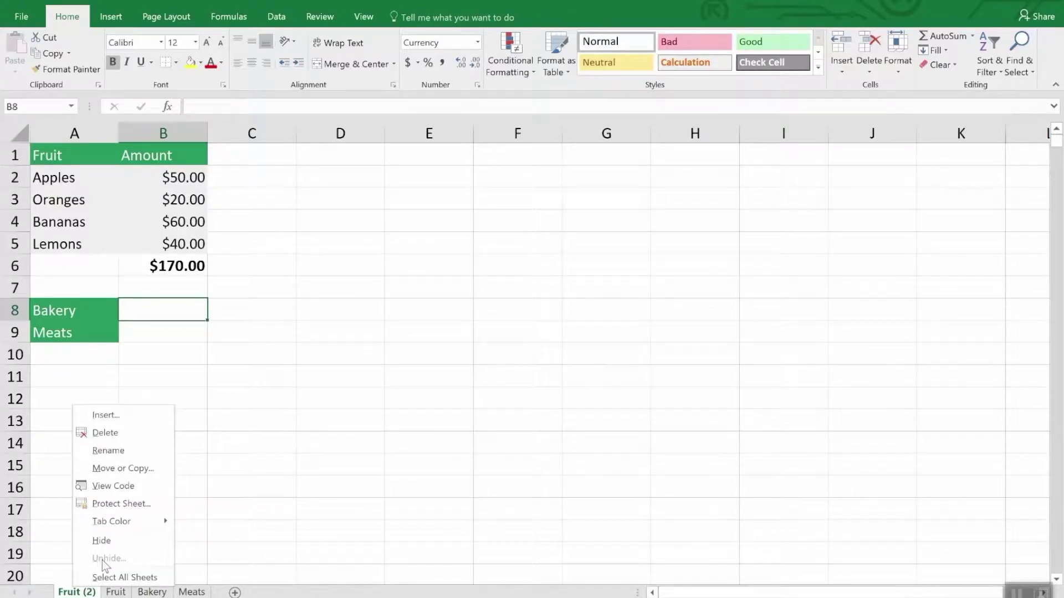
click(114, 431)
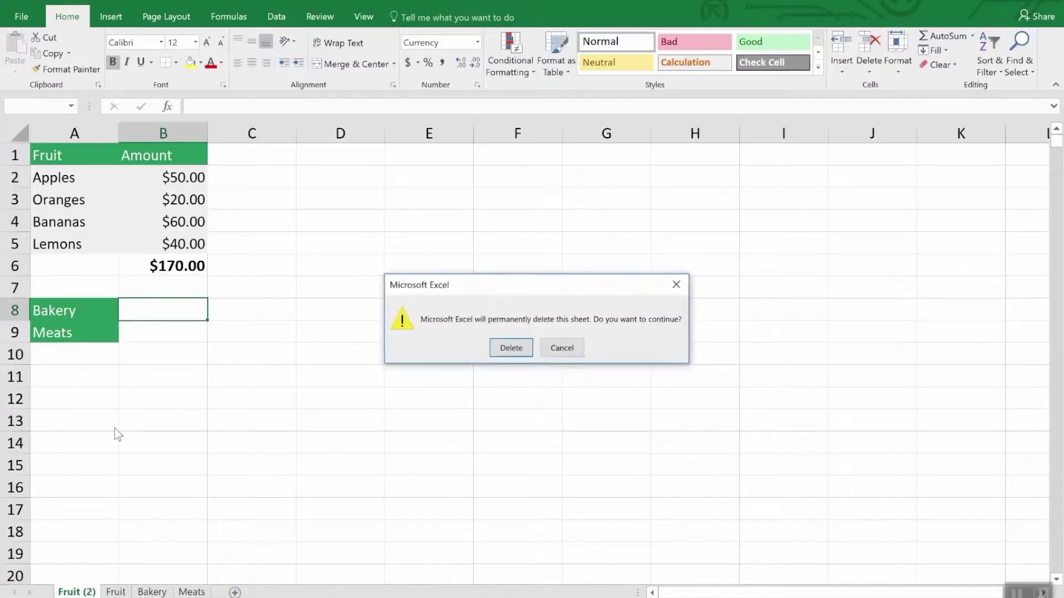
click(501, 350)
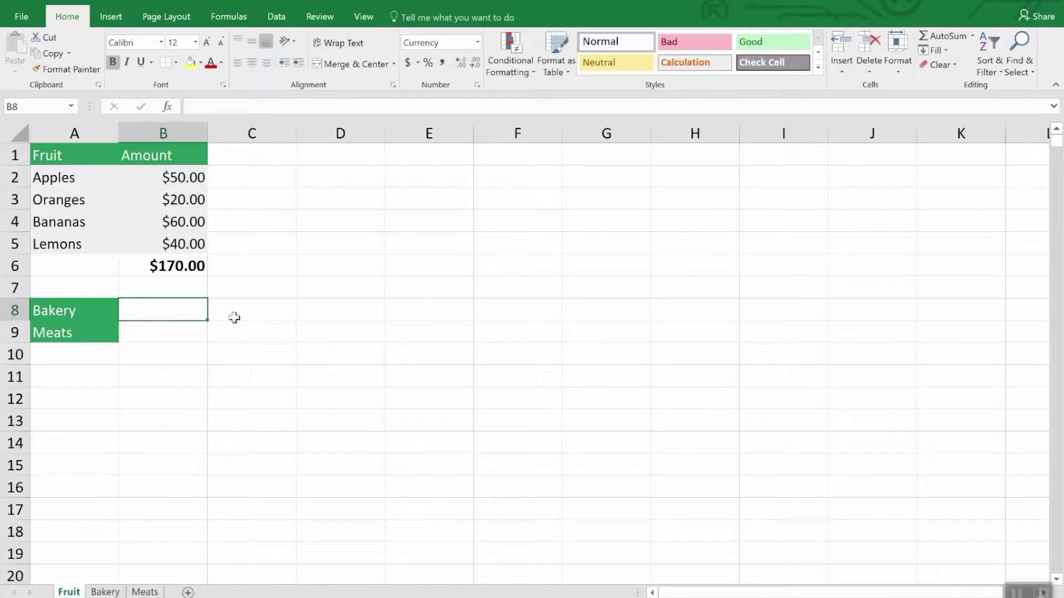
Step: Enter a SUM formula in cell B8 of the Fruit sheet that references the total in Bakery!B7
click(159, 313)
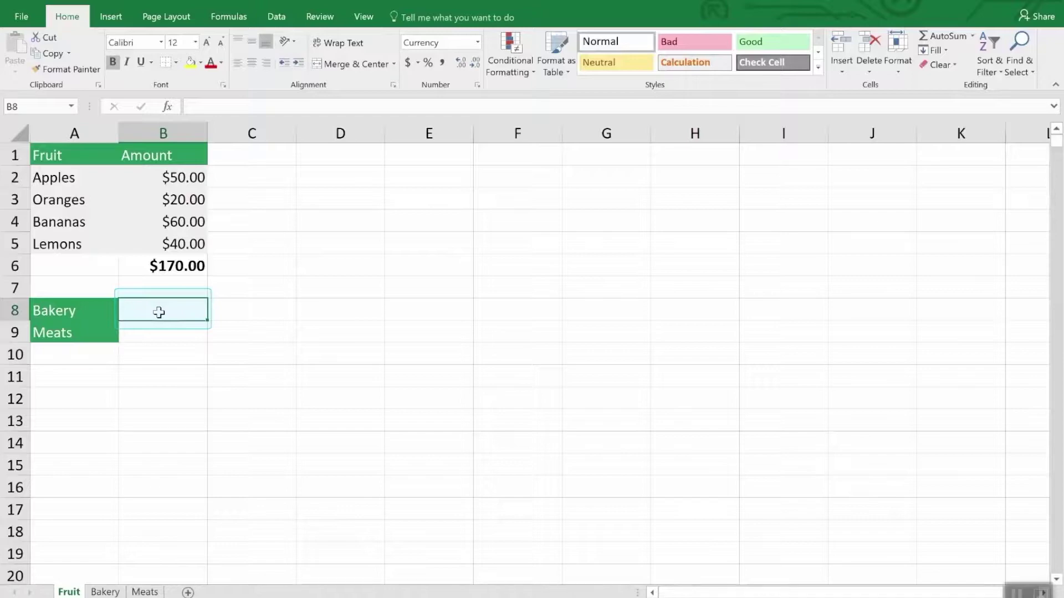
text(=)
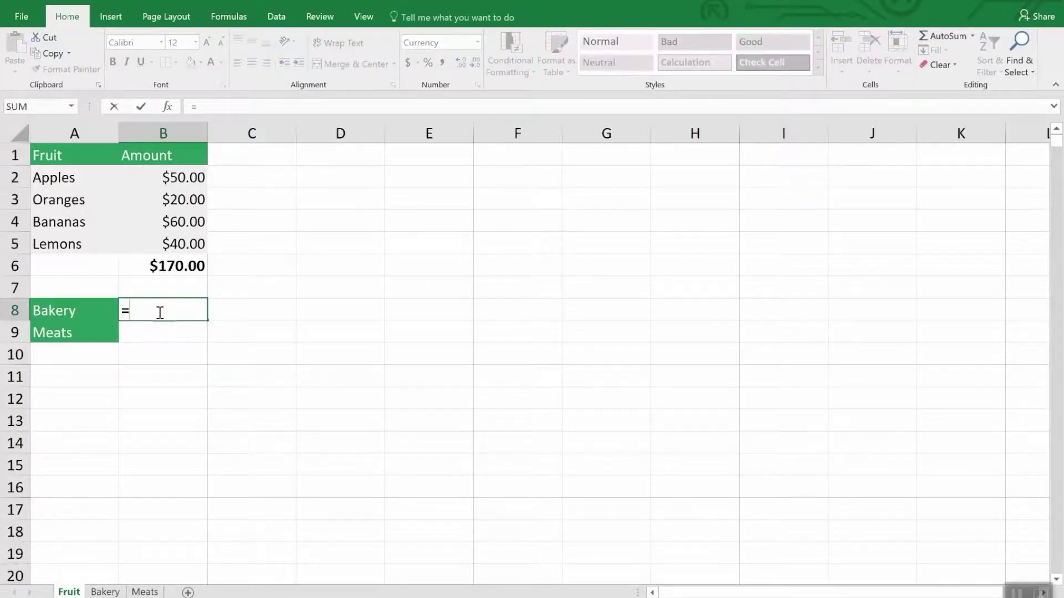
text(su)
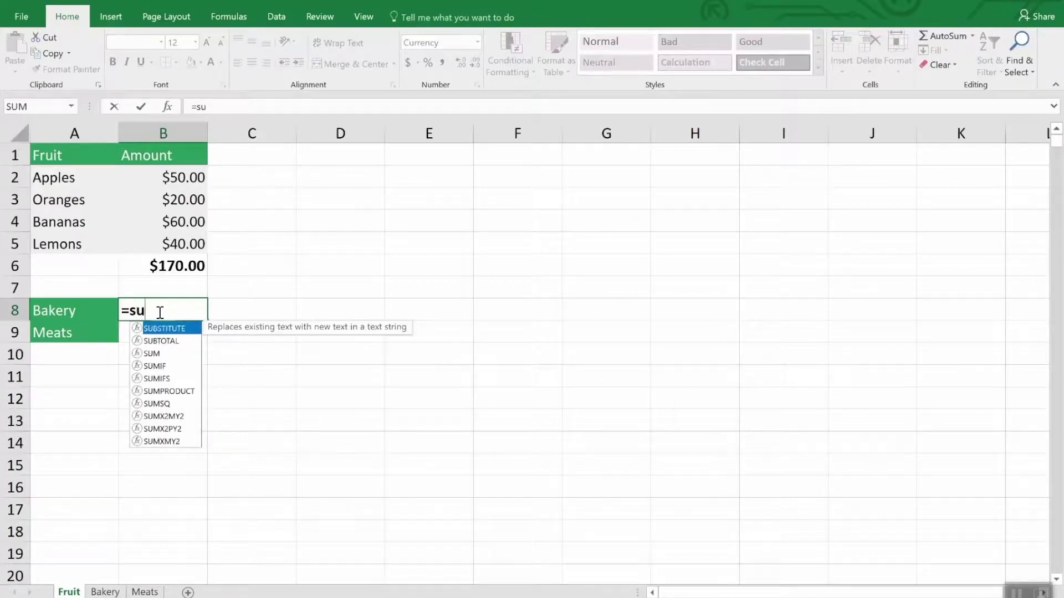
text(m()
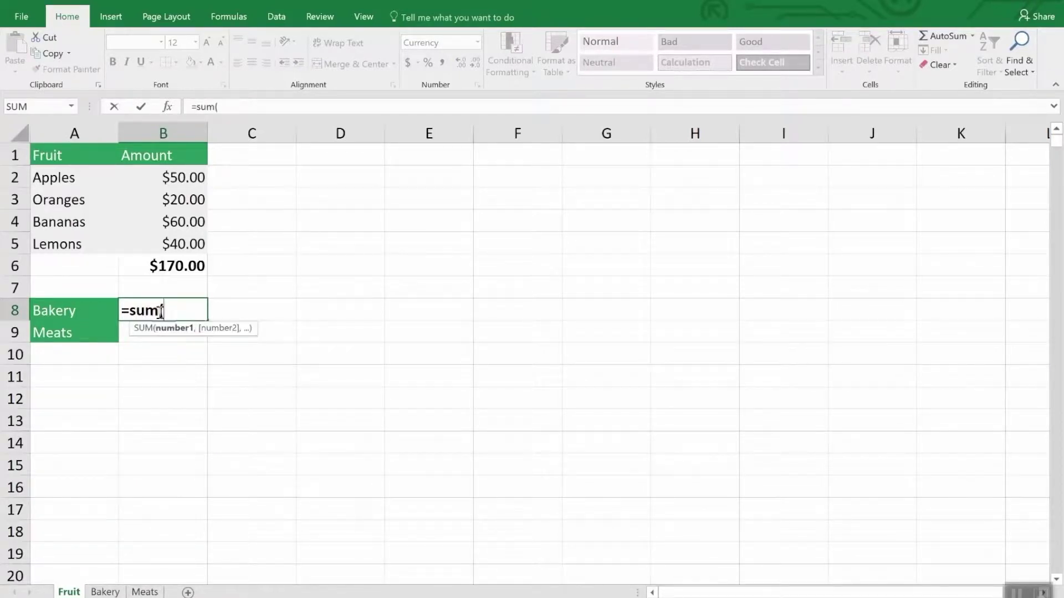
click(105, 592)
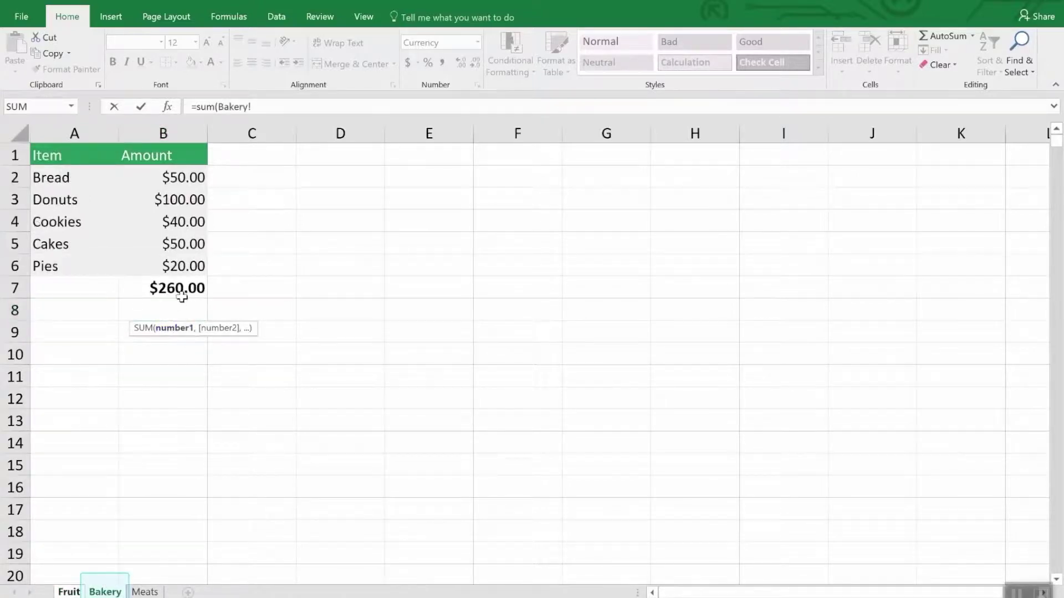
click(186, 286)
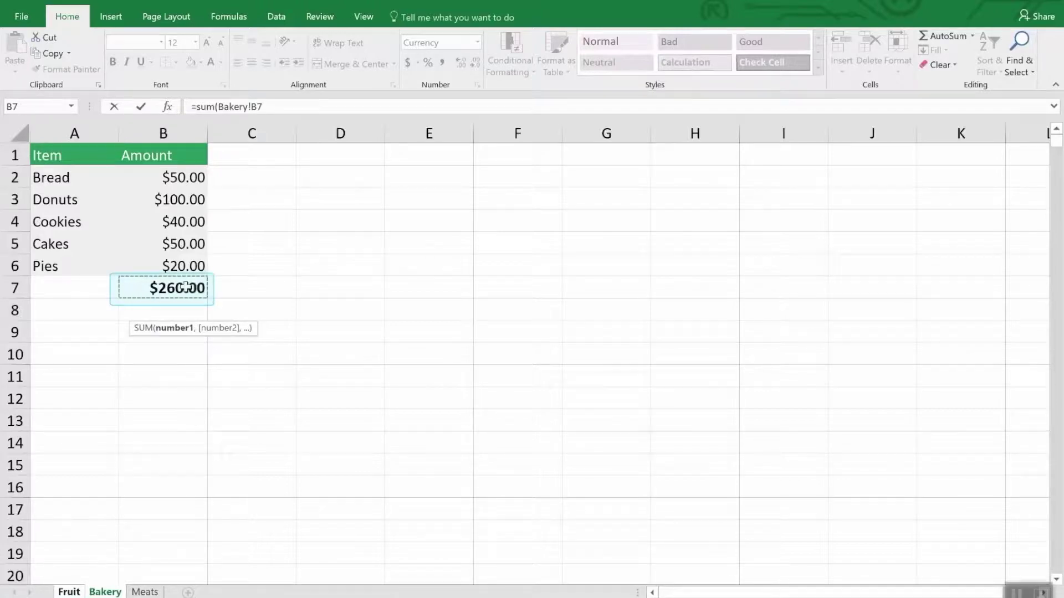
key(Return)
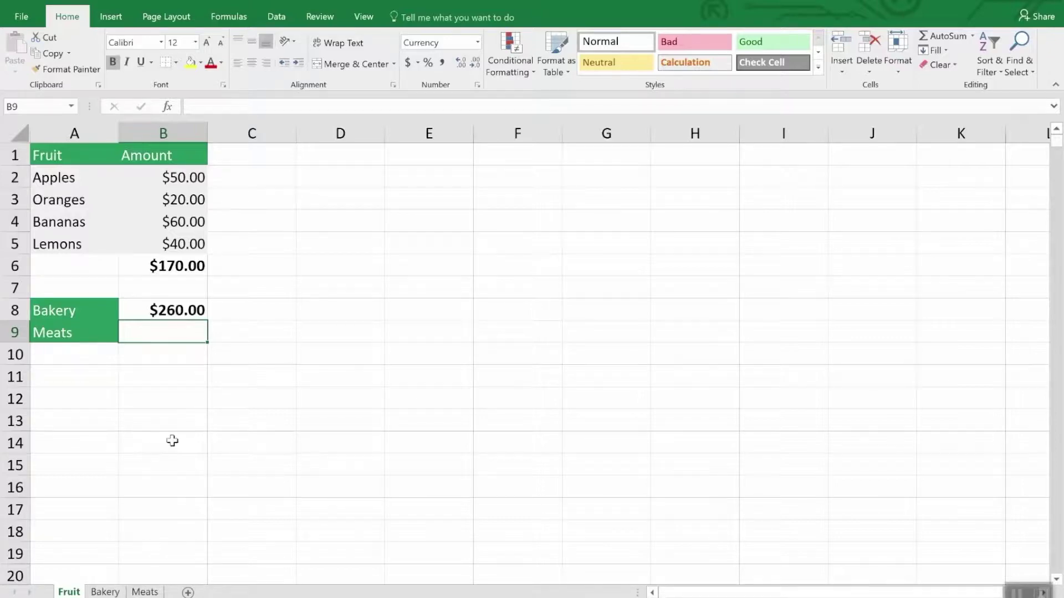
Step: Enter a SUM formula in cell B9 of the Fruit sheet that adds the chicken and fish amounts, Meats!B3 and Meats!B5
text(=sum)
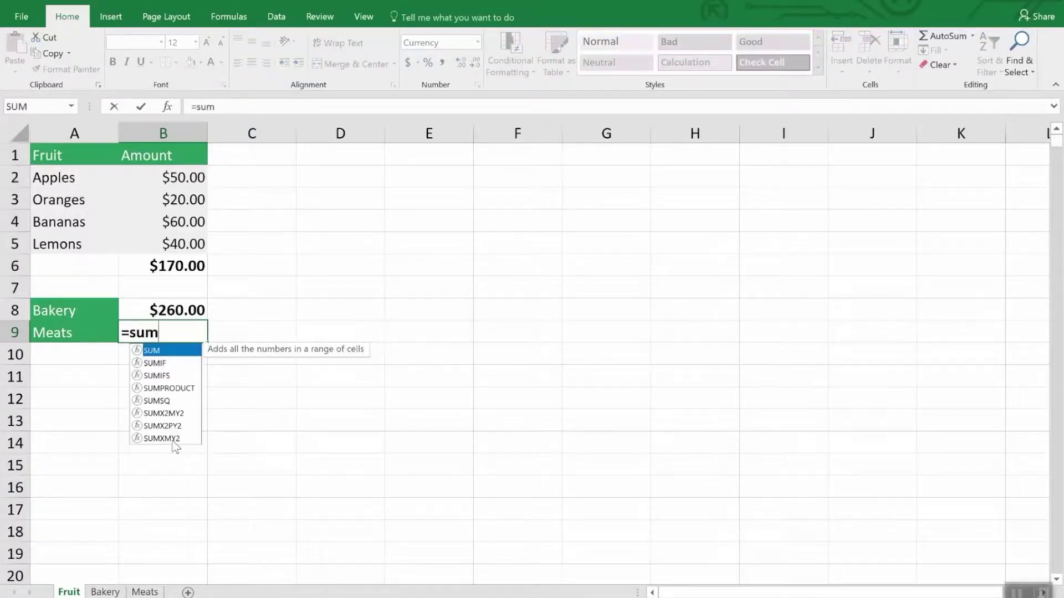
text(()
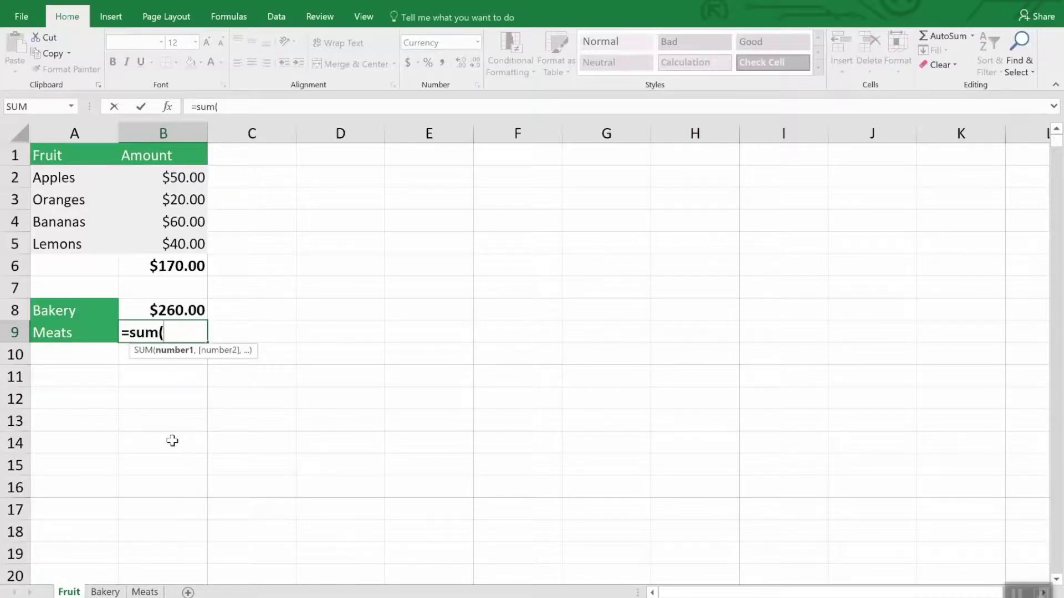
click(144, 592)
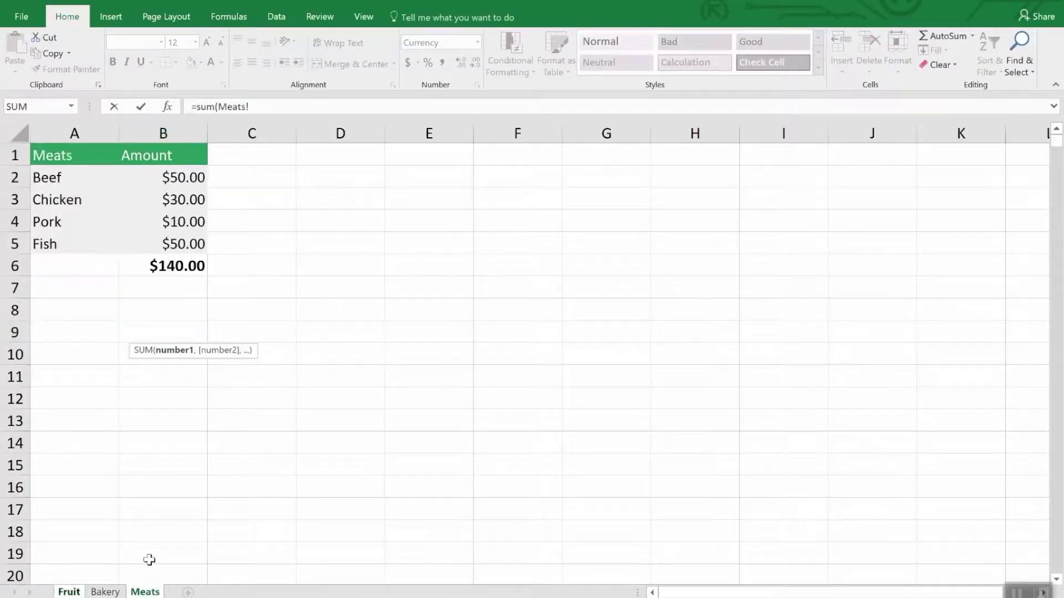
click(187, 198)
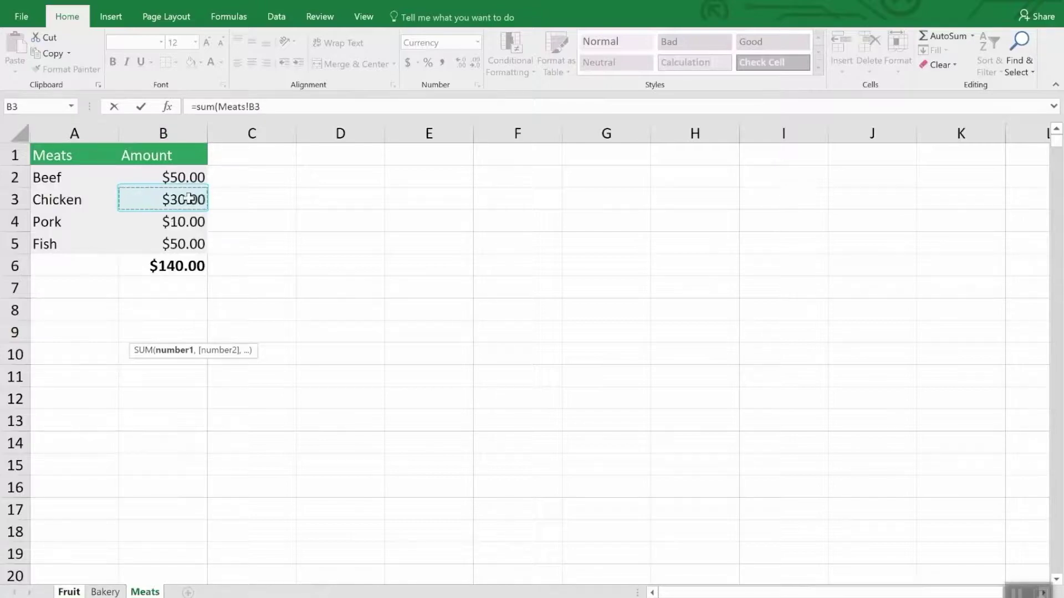
text(,)
click(190, 244)
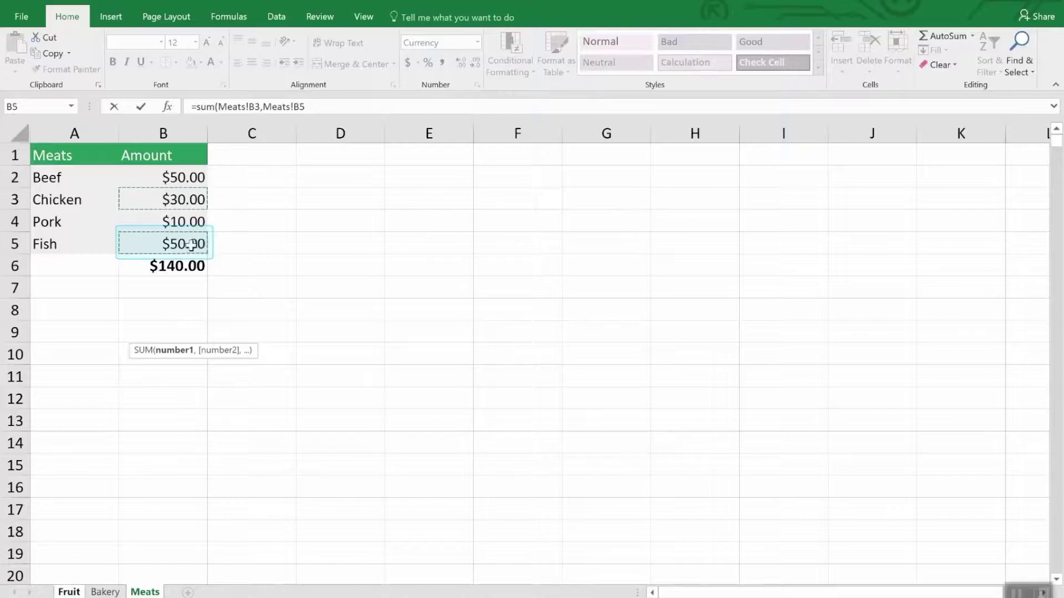
key(Return)
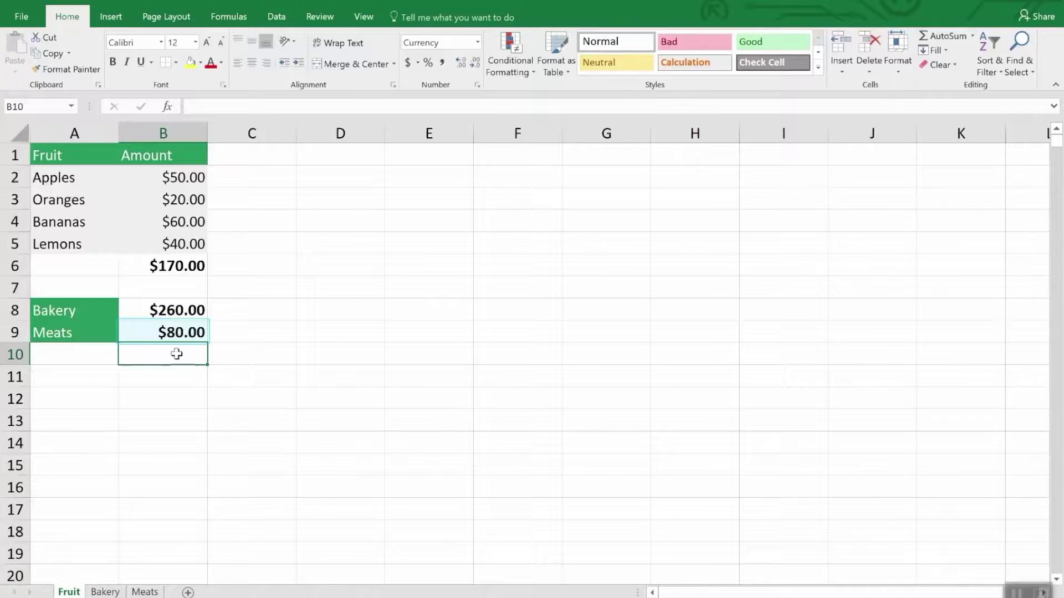
Step: Examine the formula in cell B8 of the Fruit sheet and how its sheet reference relates to the Bakery and Meats sheets
click(179, 311)
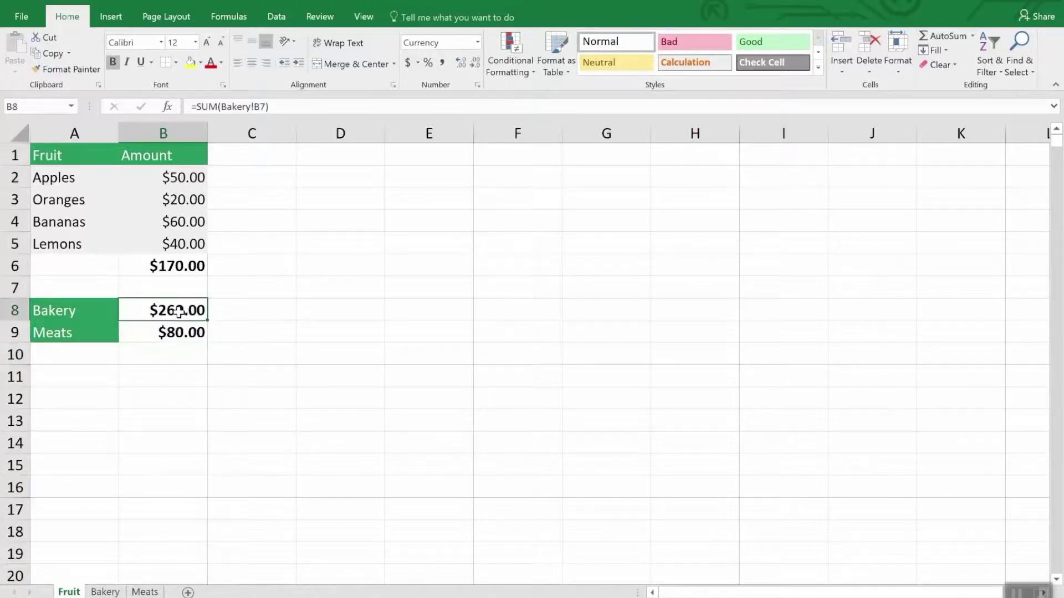
click(293, 107)
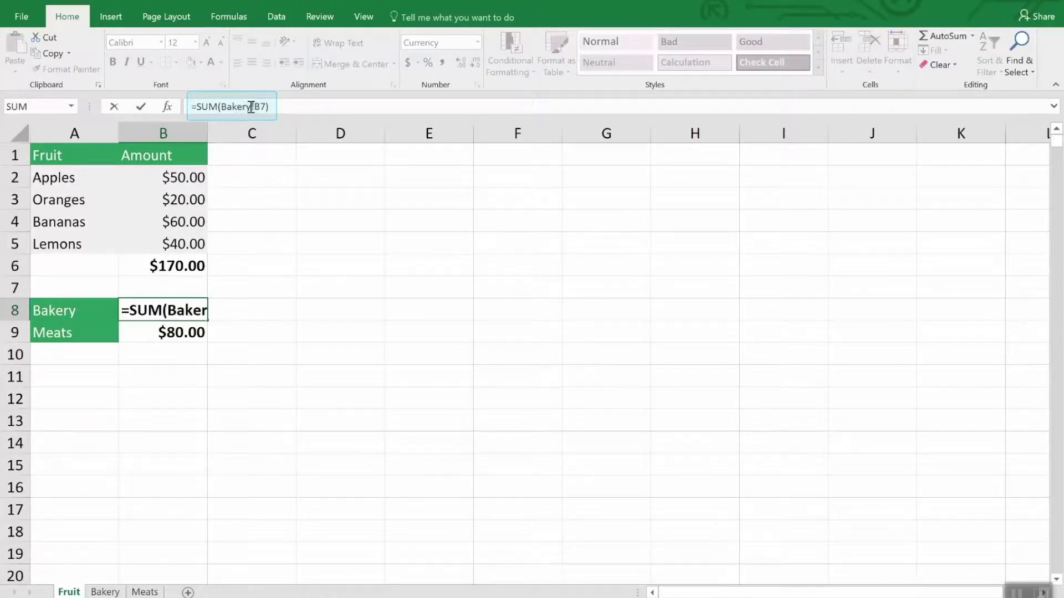
drag(254, 107, 222, 107)
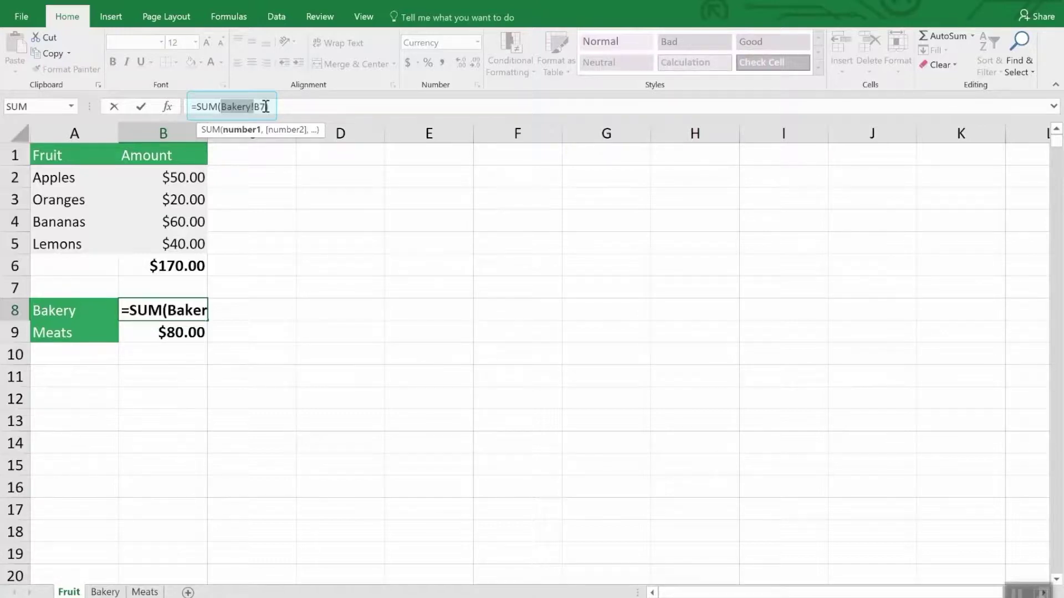
text())
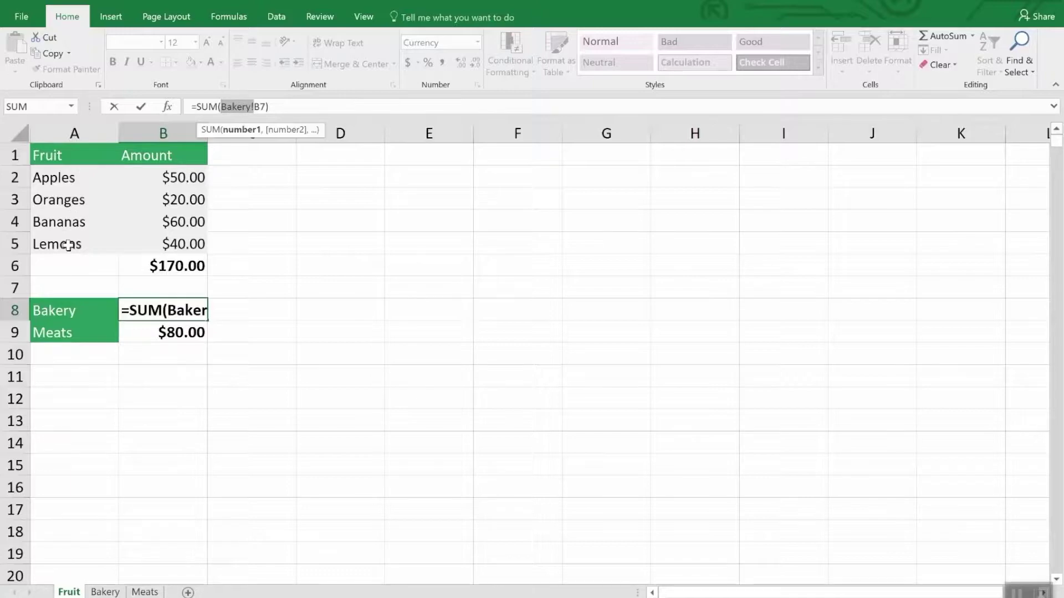
click(101, 592)
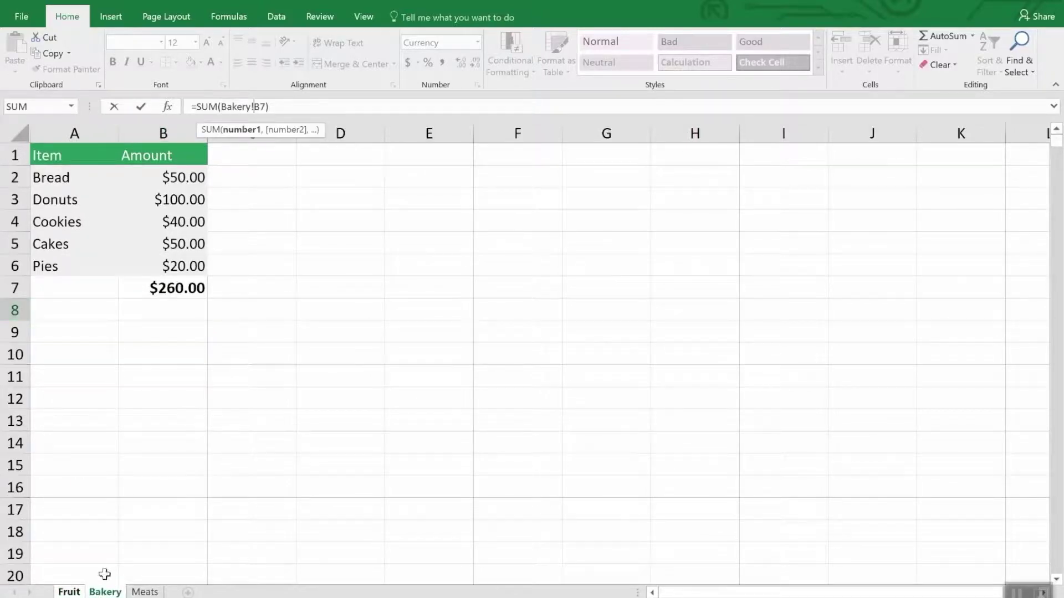
click(144, 592)
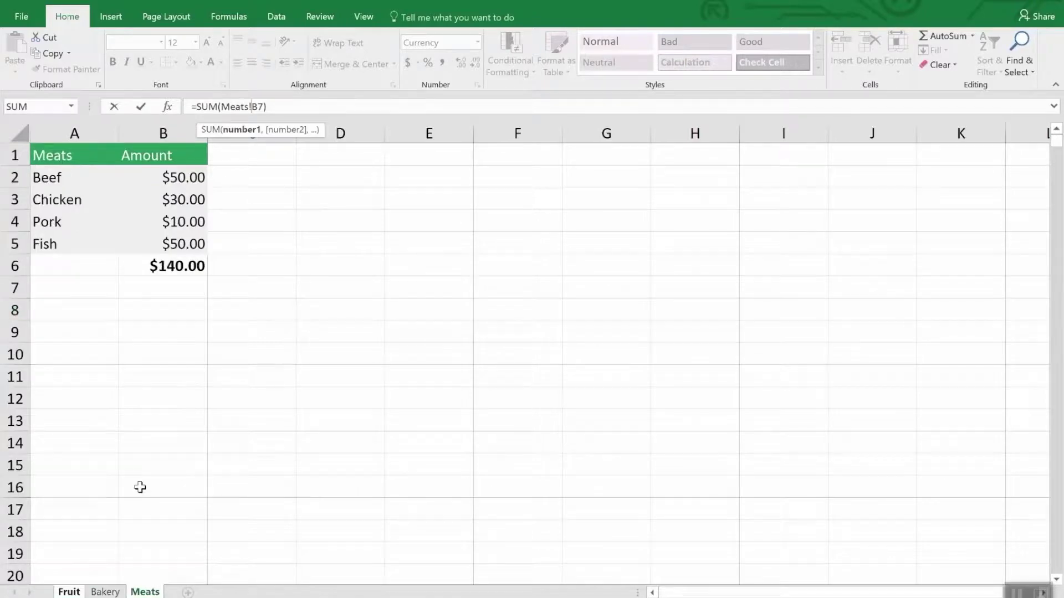
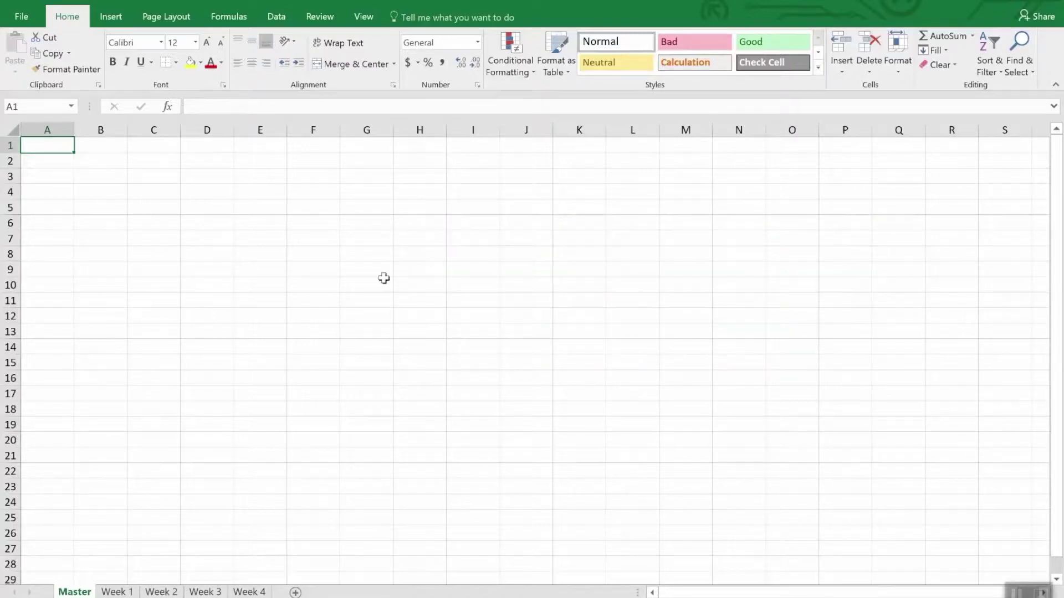
Step: Start a Consolidate operation in cell A1 of the Master sheet with the Sum function and add the Week 1 range A1:F6 as a reference
click(277, 17)
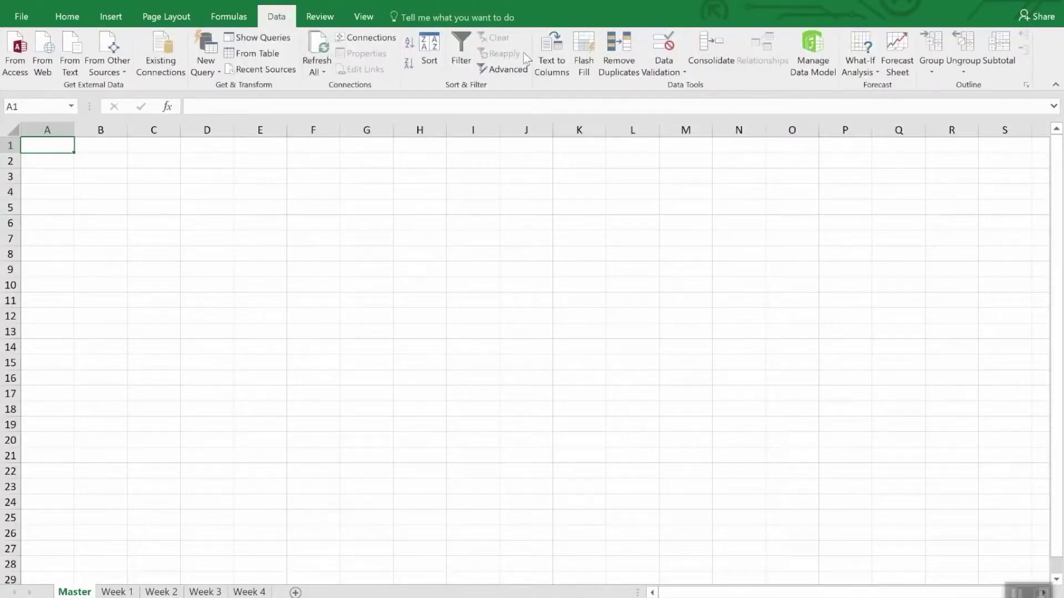
click(709, 47)
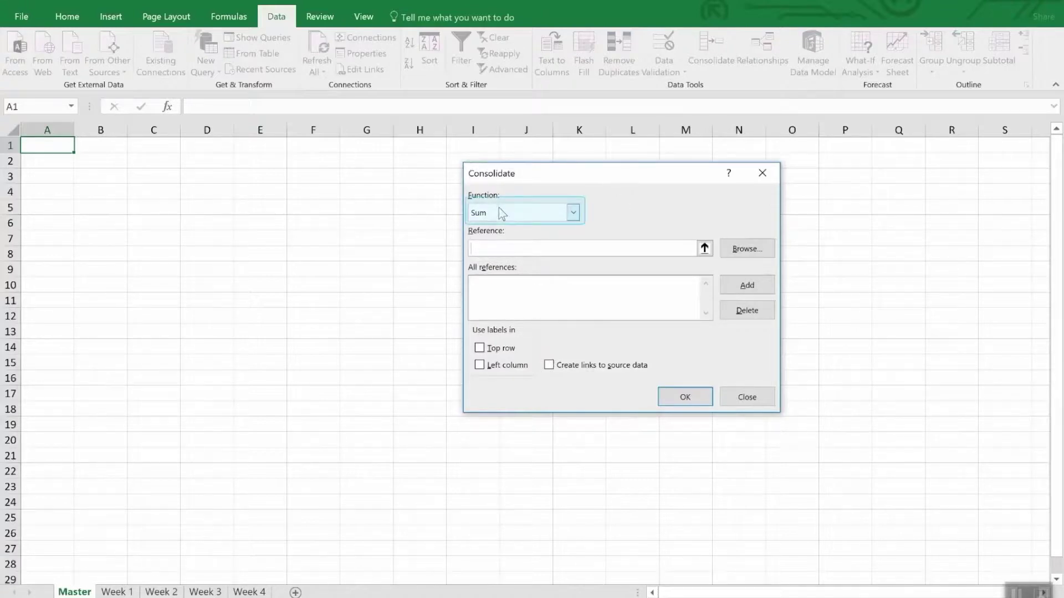
click(576, 214)
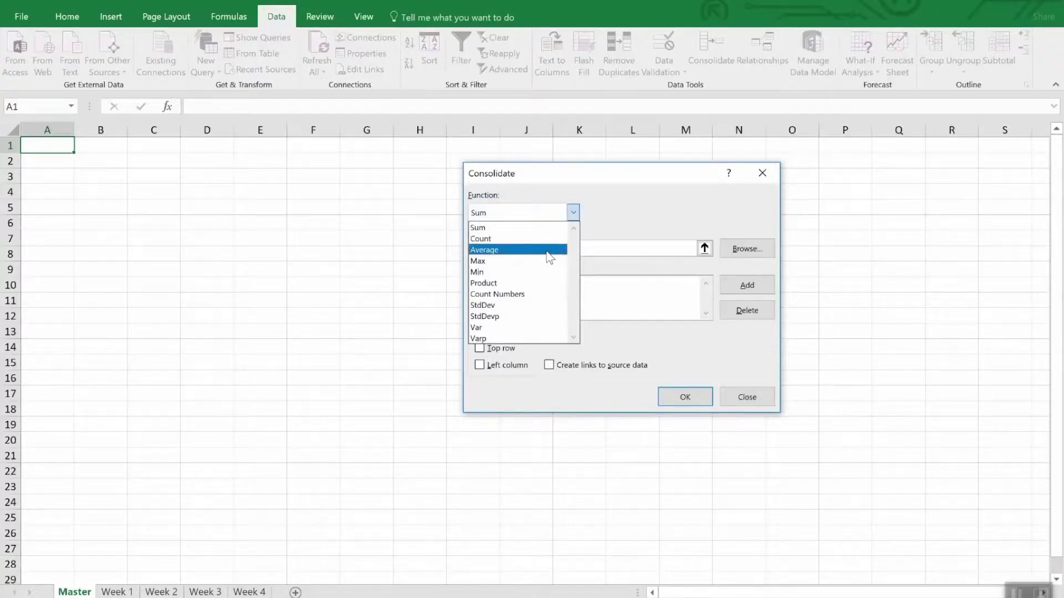
click(585, 239)
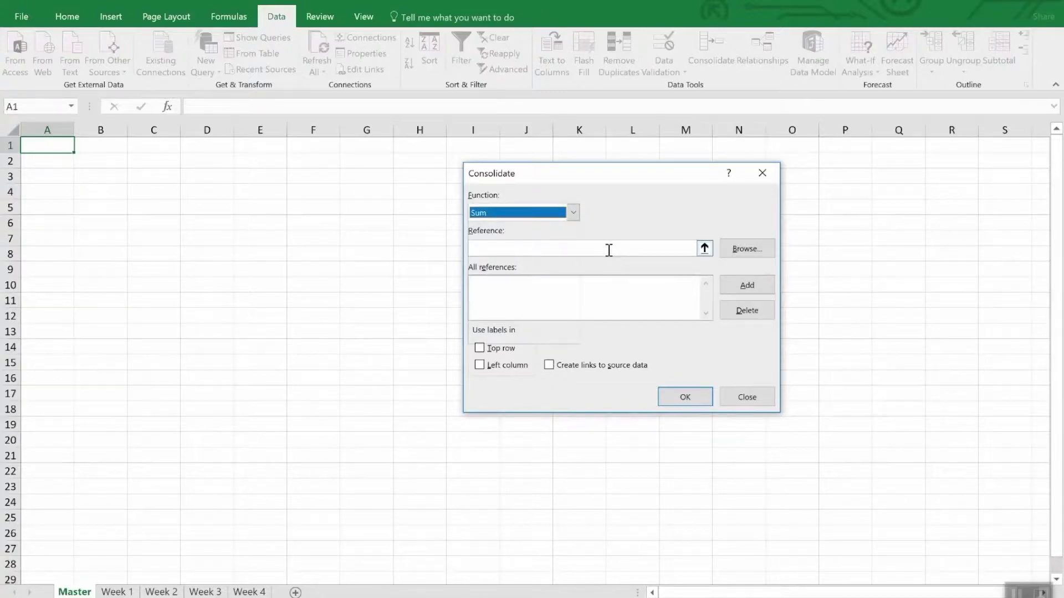
click(703, 247)
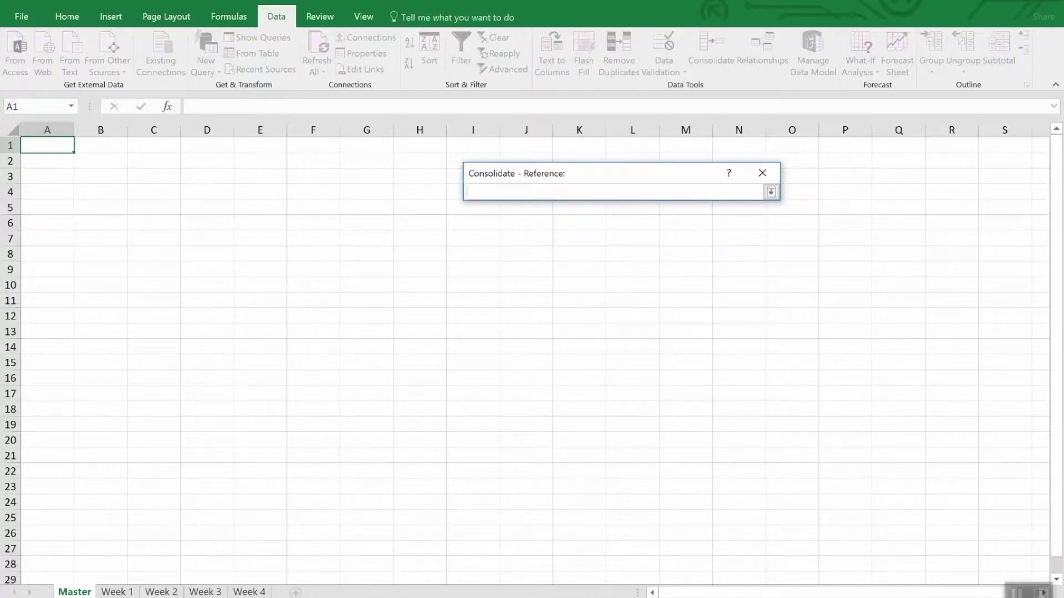
click(117, 592)
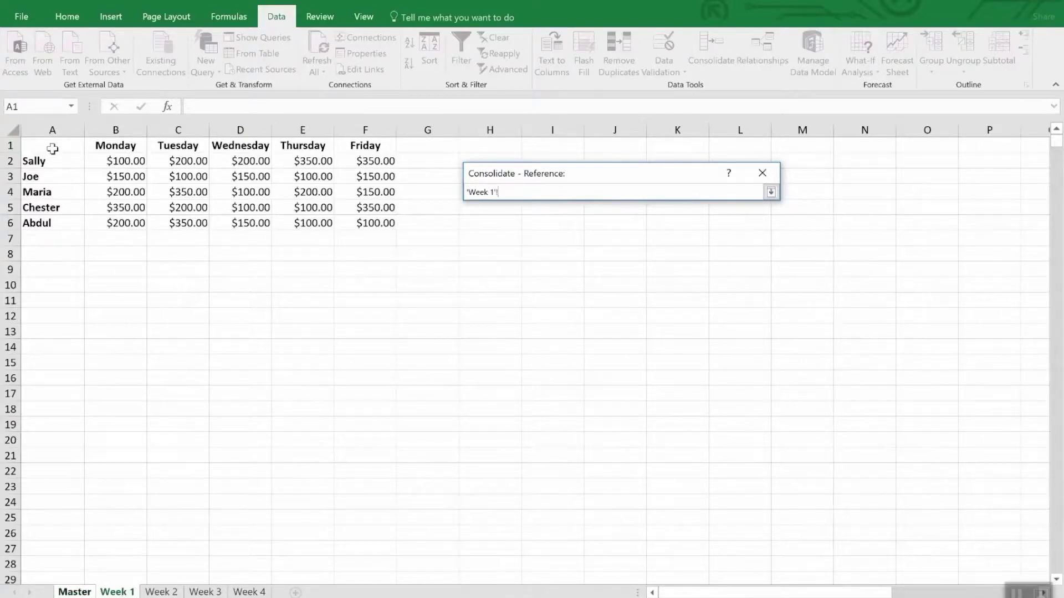
drag(52, 145, 375, 221)
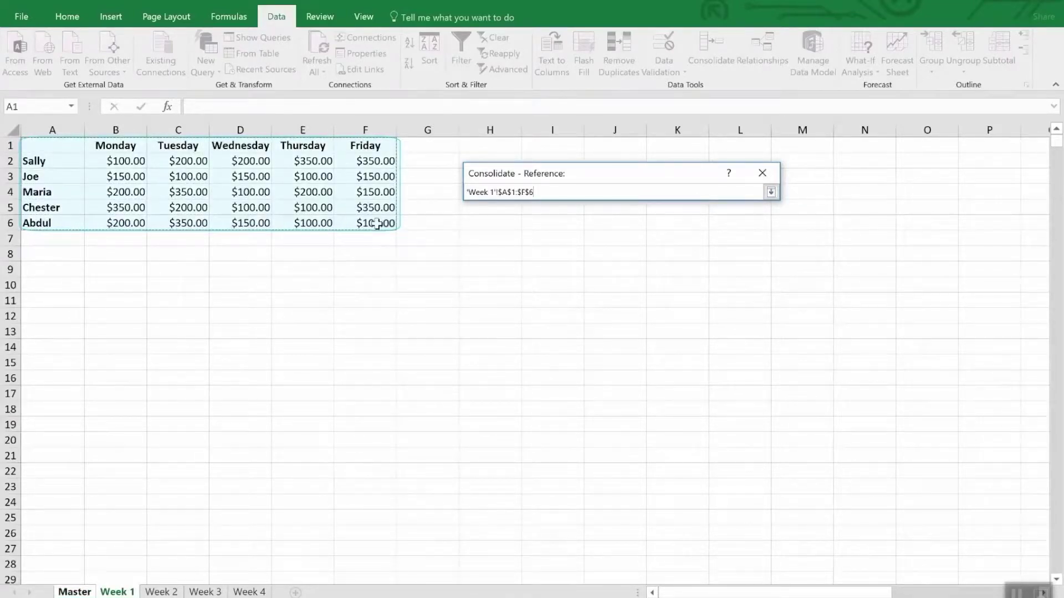
click(771, 192)
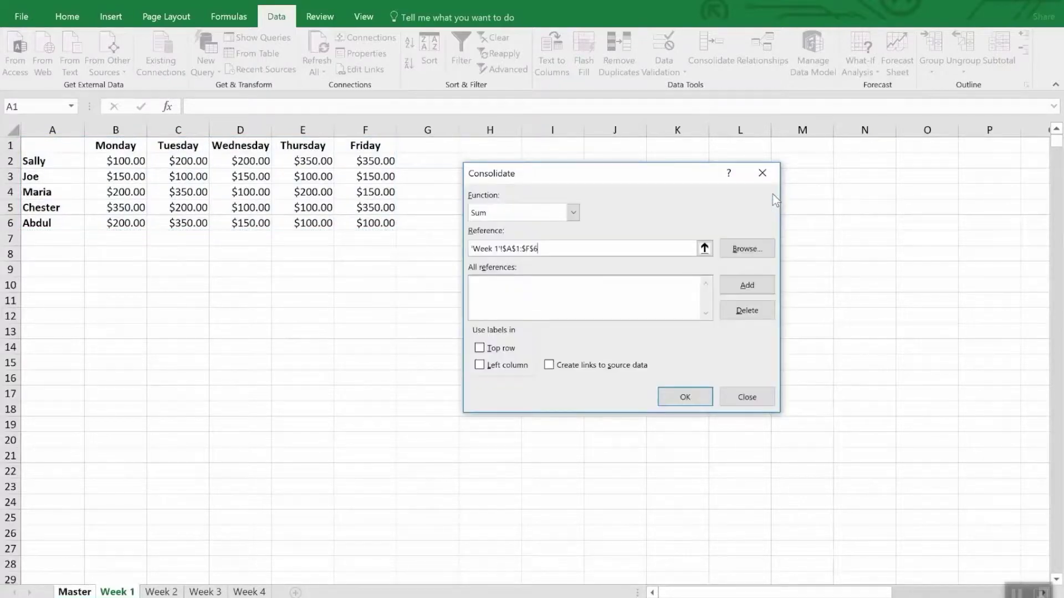
click(740, 286)
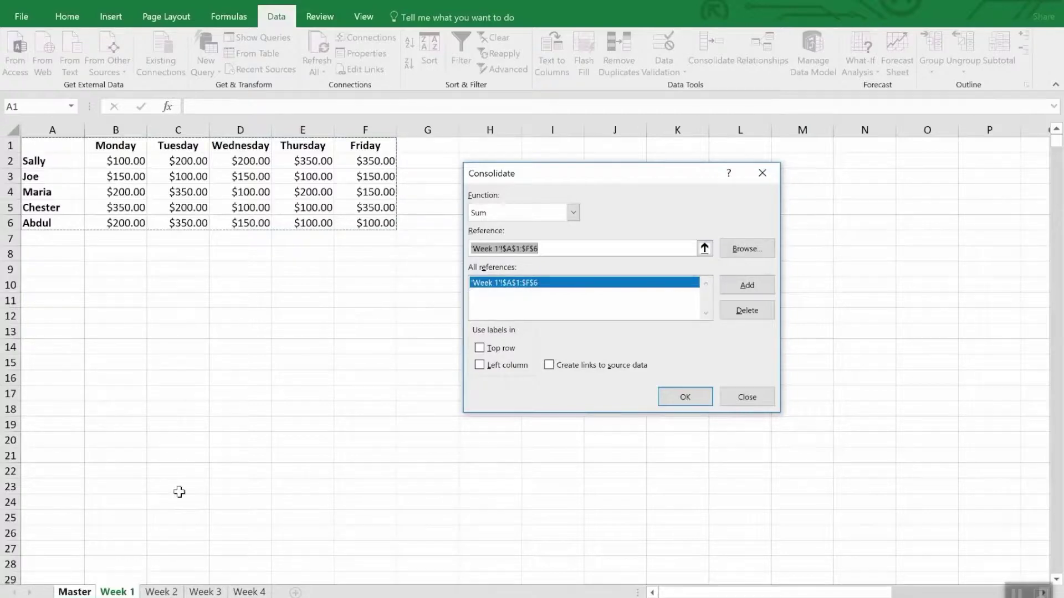
Step: Add the range A1:F6 from each of the Week 2, Week 3 and Week 4 sheets to the consolidation references
click(170, 592)
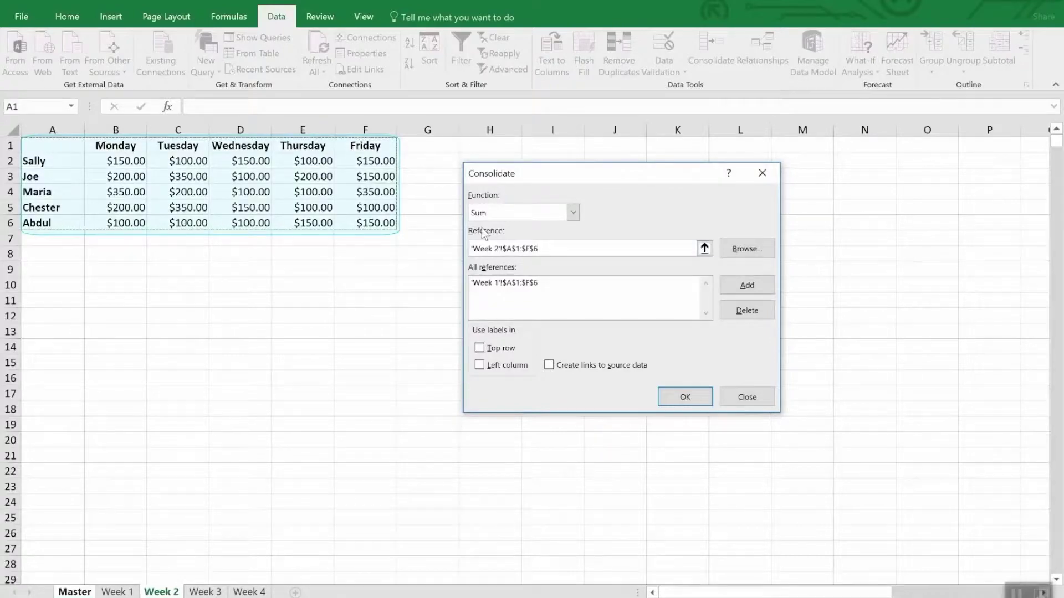
click(742, 286)
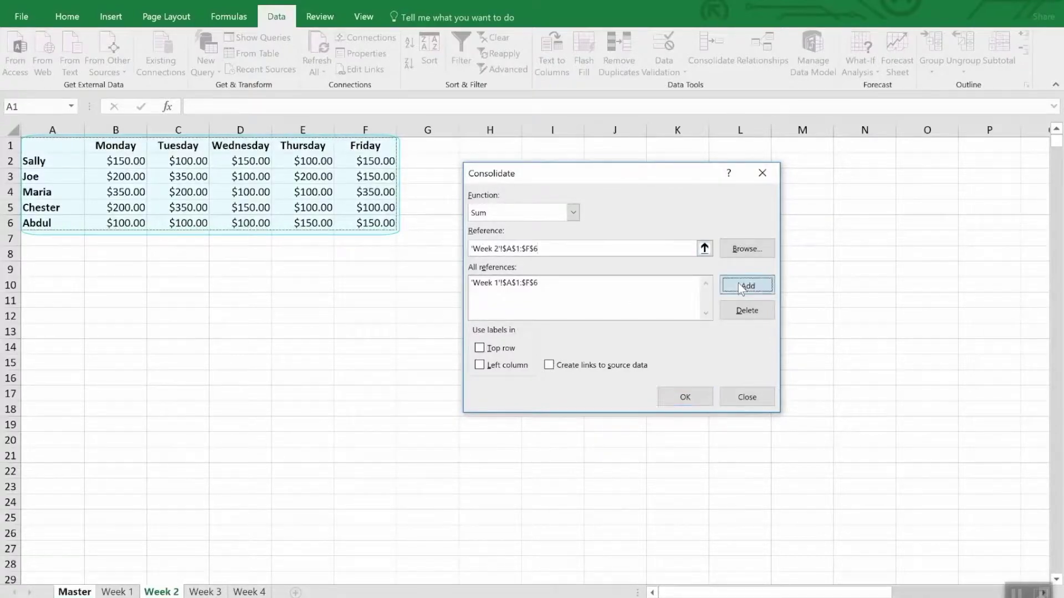
click(205, 592)
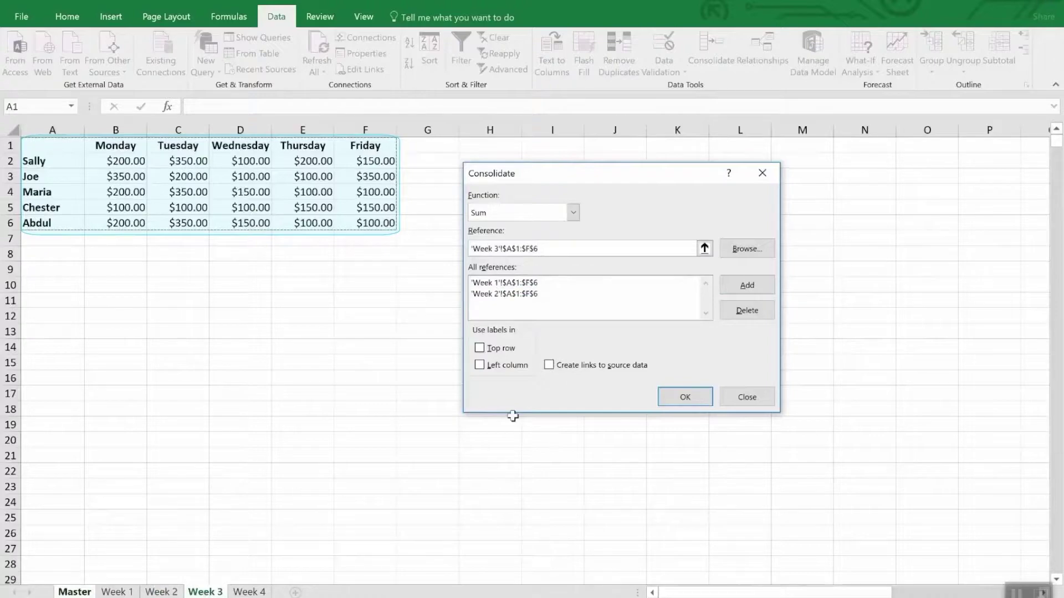
click(744, 285)
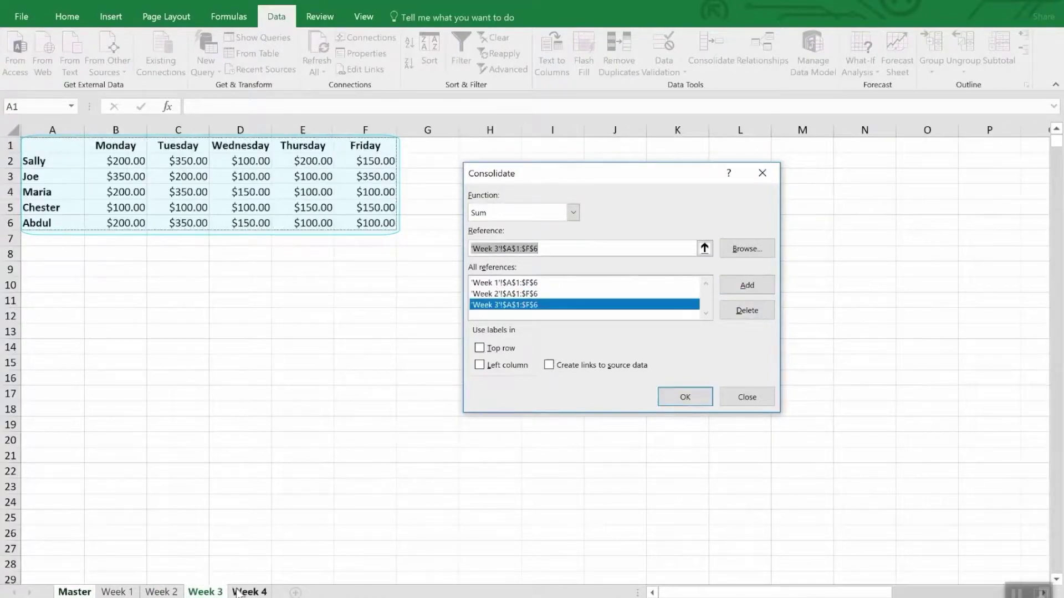
click(247, 592)
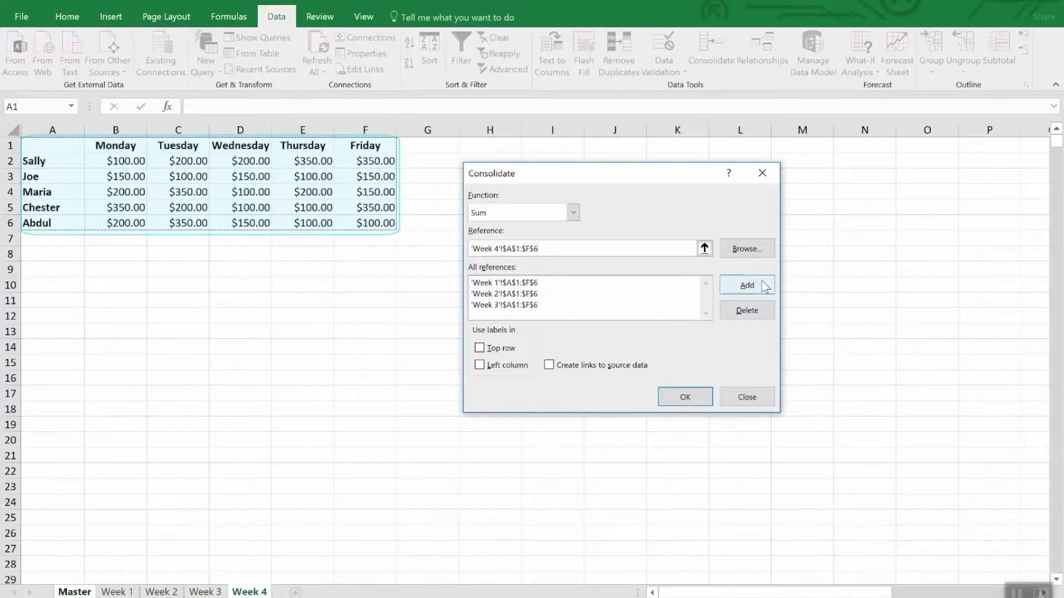
click(745, 285)
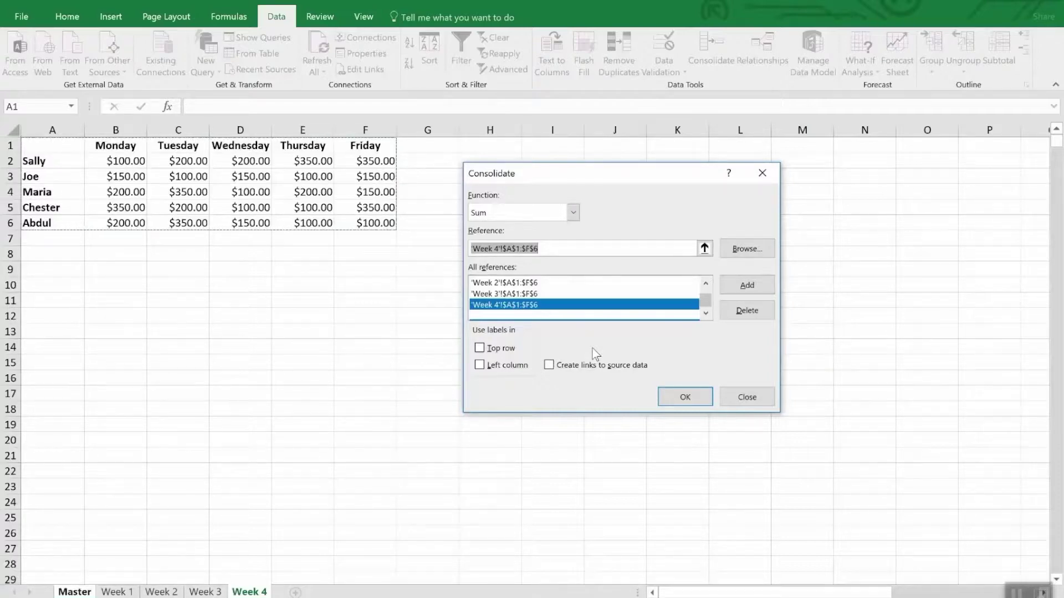
Step: Use the top row and left column as labels, create links to the source data, and run the consolidation
click(508, 349)
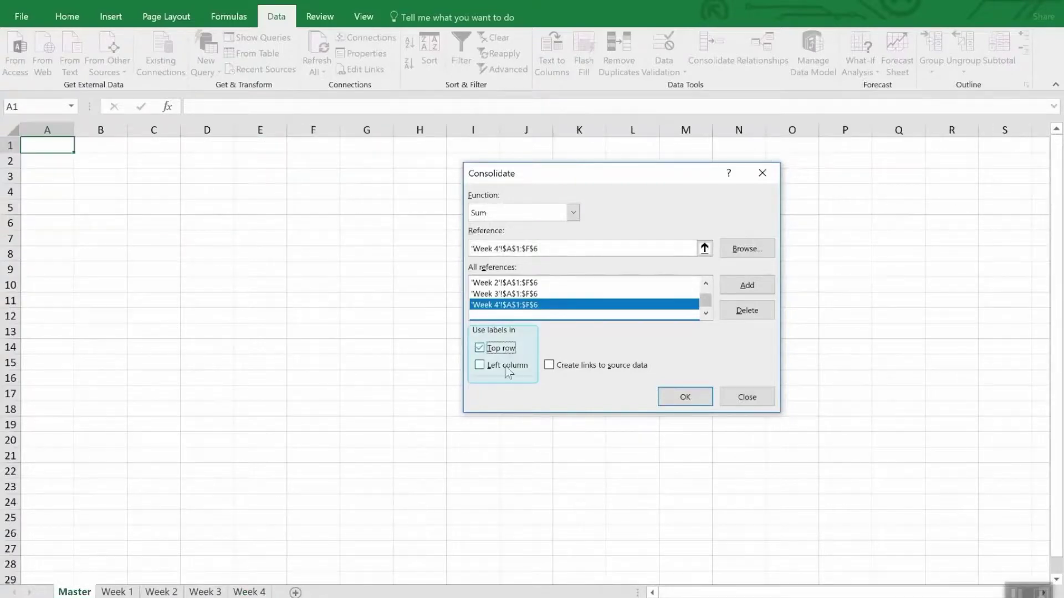
click(508, 367)
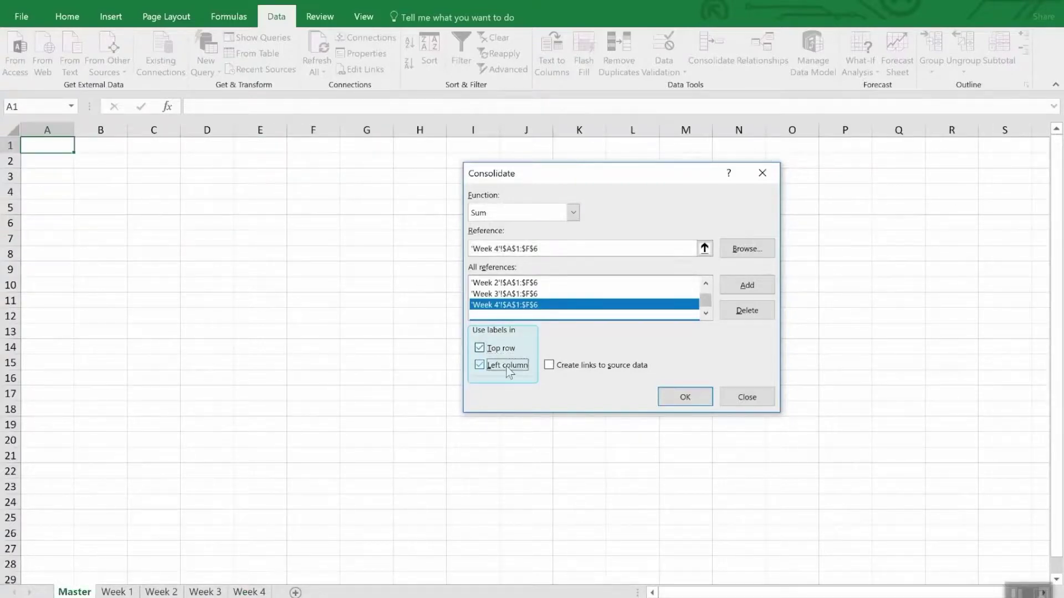
click(604, 370)
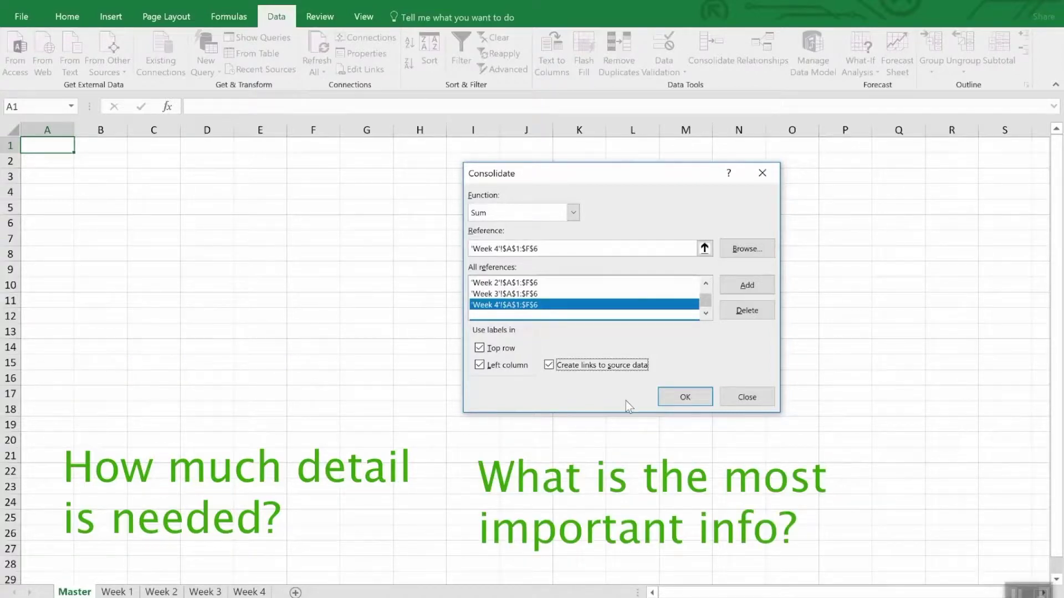
click(672, 399)
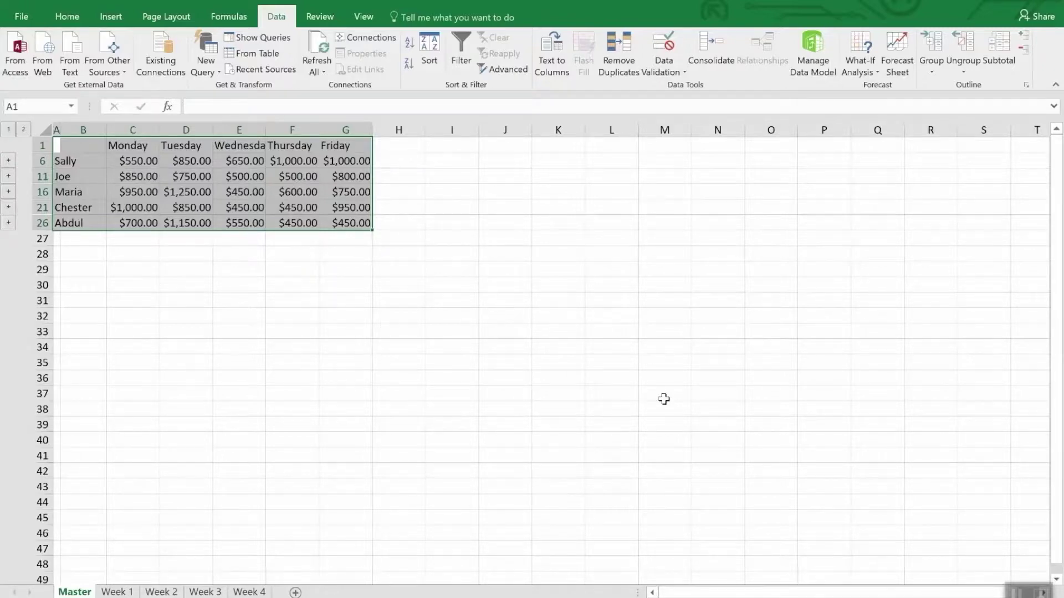
click(664, 399)
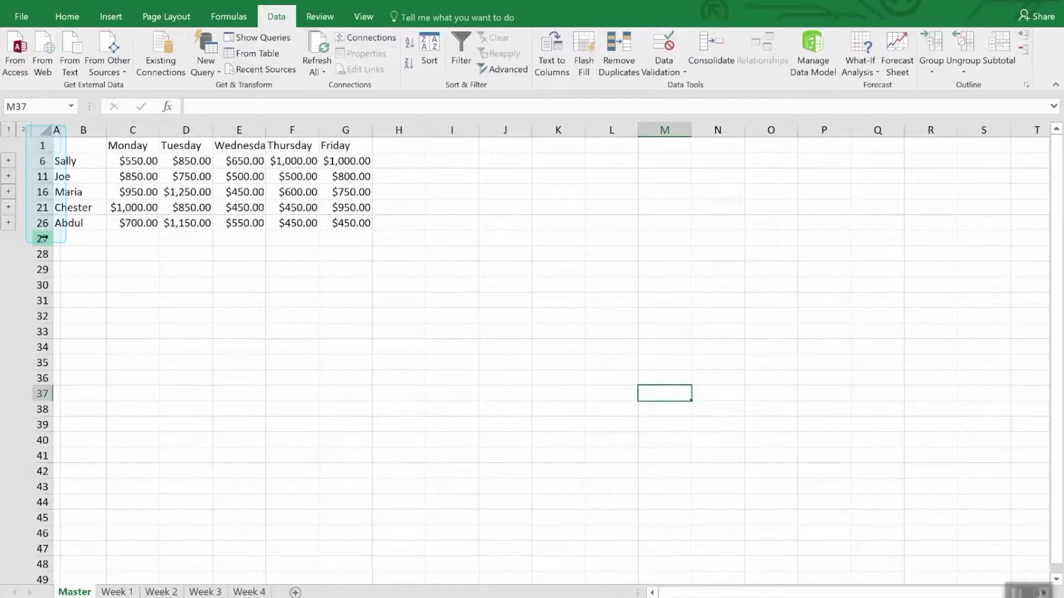
Step: Unhide the weekly detail rows within rows 1 to 26 of the Master sheet, and collapse them again
drag(42, 145, 34, 227)
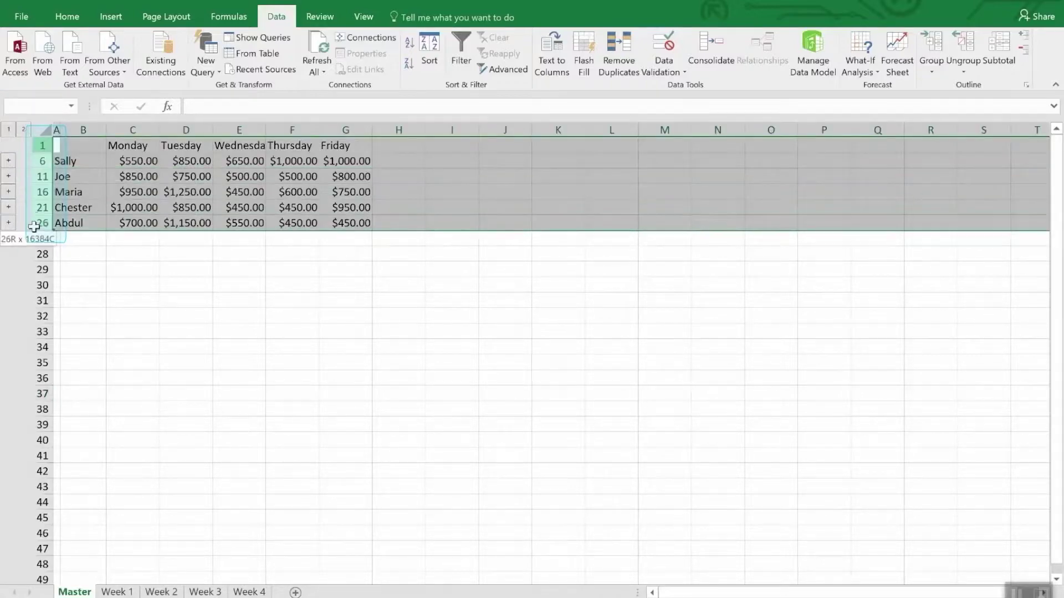
right_click(35, 225)
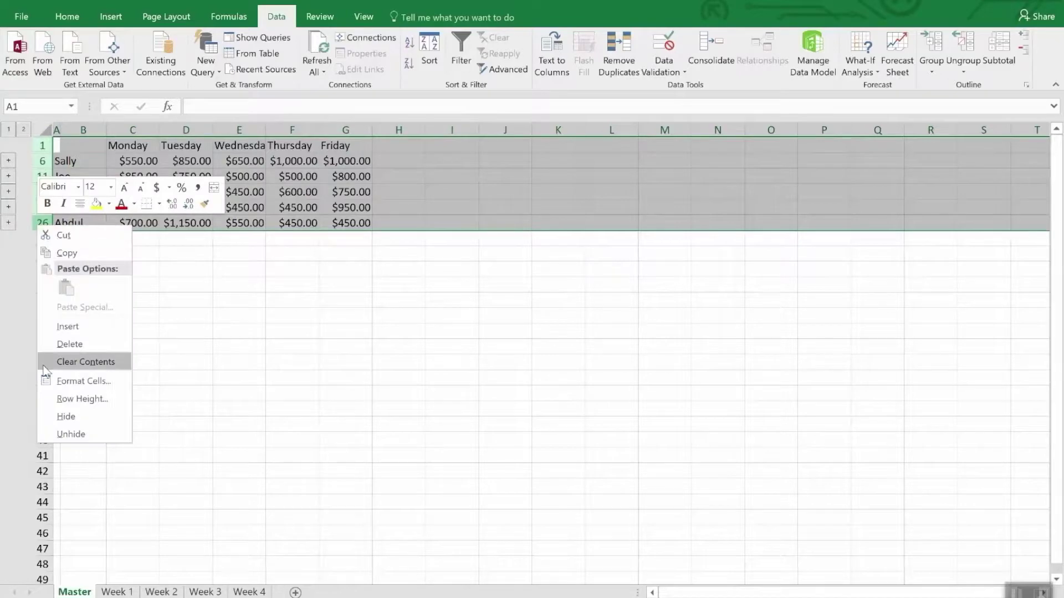
click(61, 434)
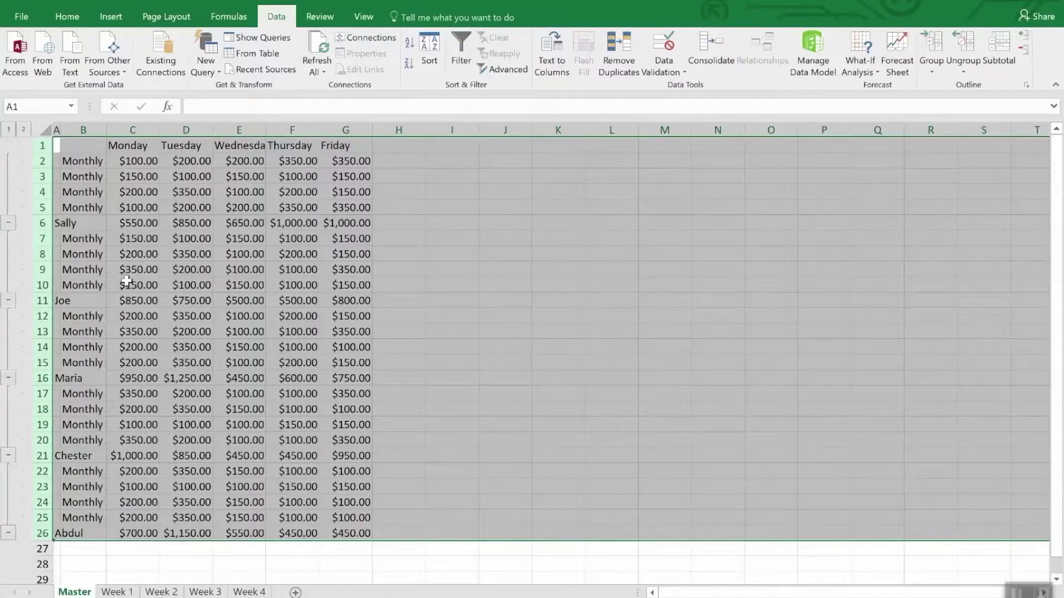
click(239, 562)
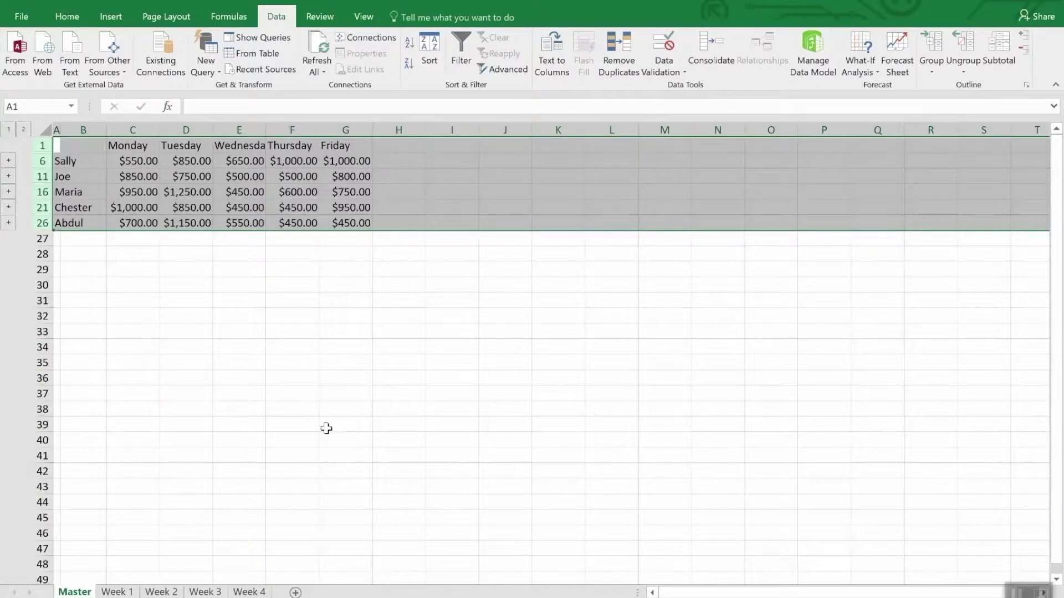
click(286, 288)
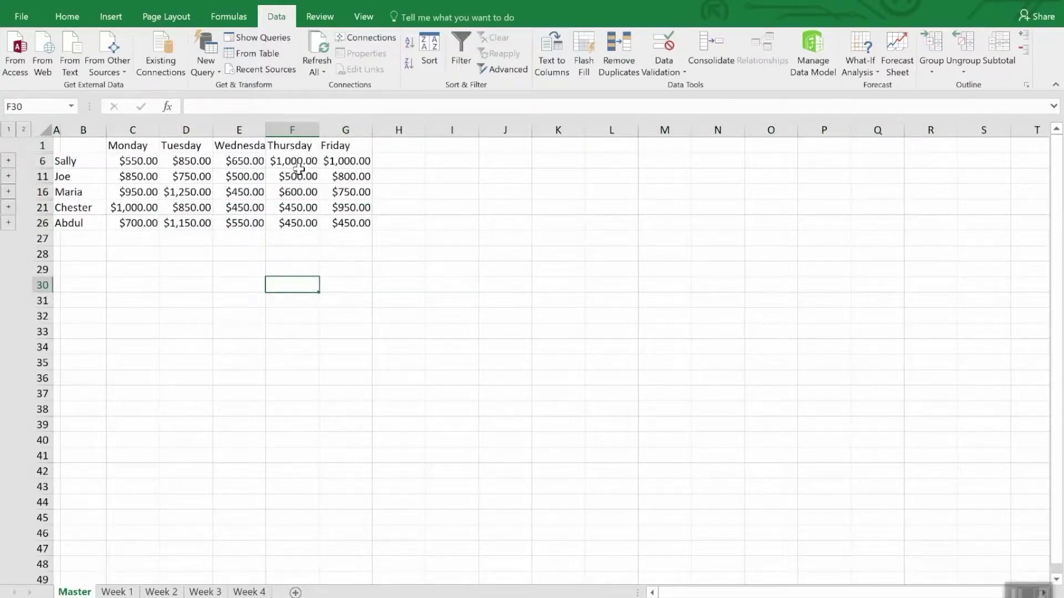
Step: Set cell E2 on the Week 4 sheet to 3500 and check the linked Thursday total in cell F6 of the Master sheet
click(309, 161)
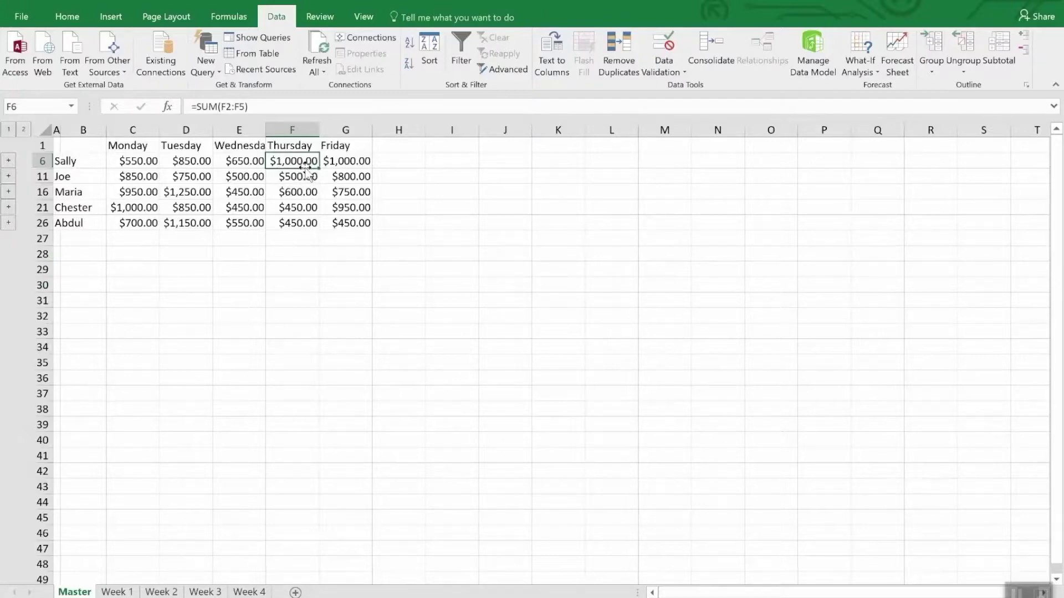
click(243, 592)
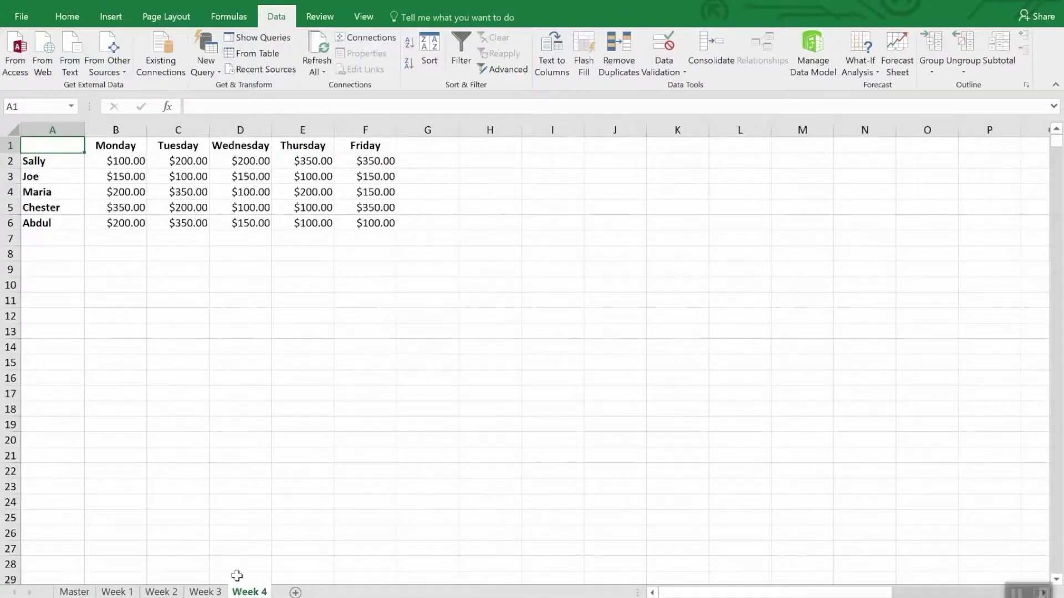
click(319, 161)
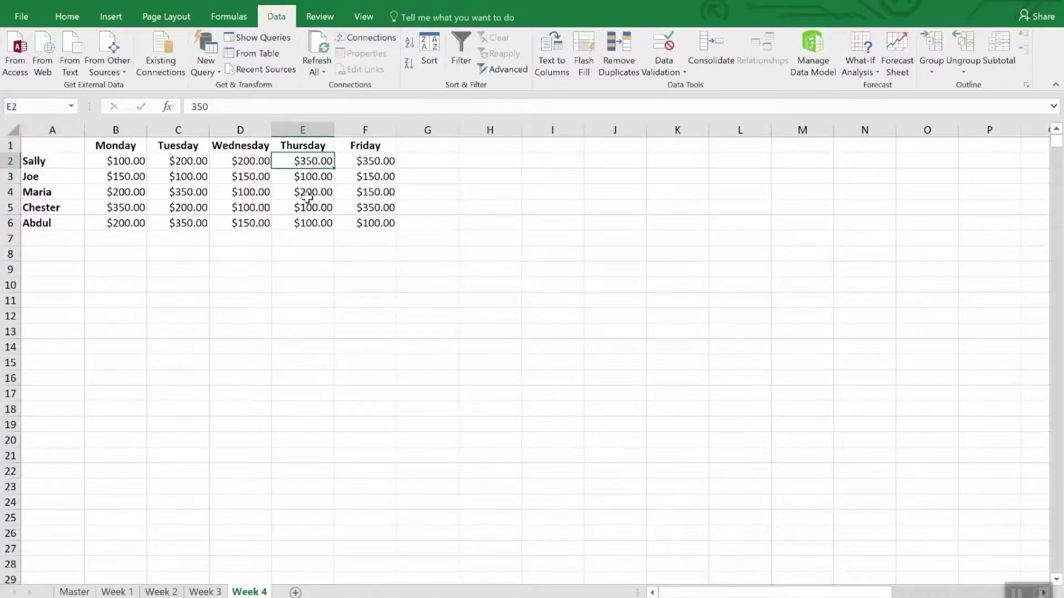
text(35)
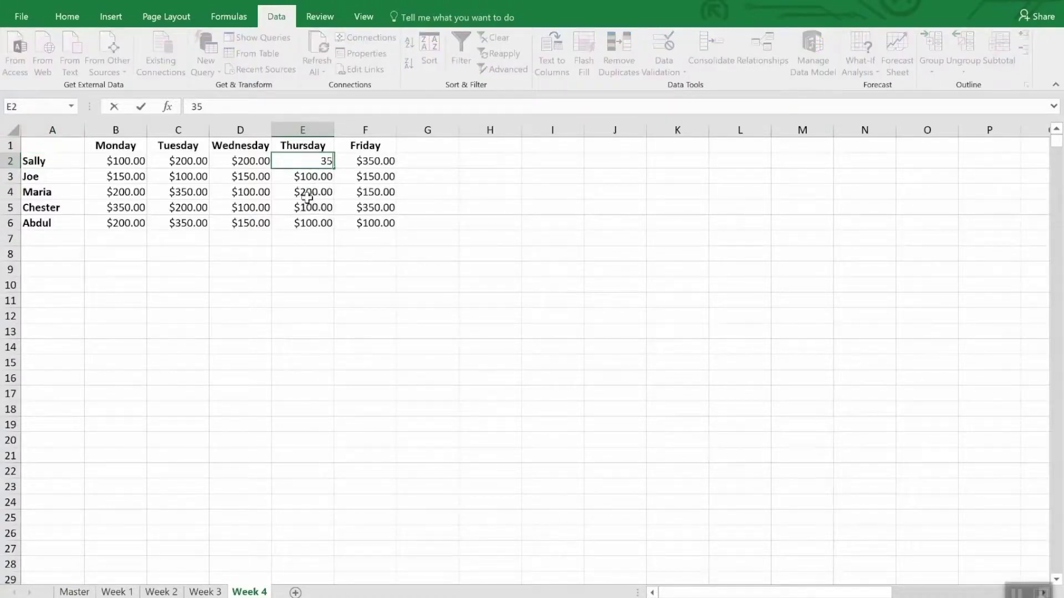
text(00.)
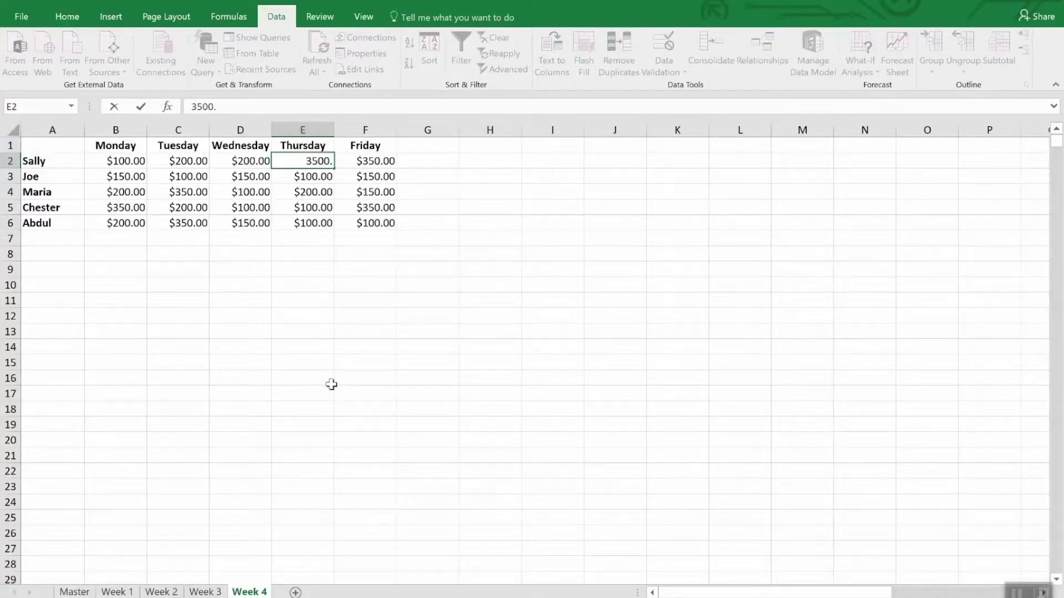
key(Return)
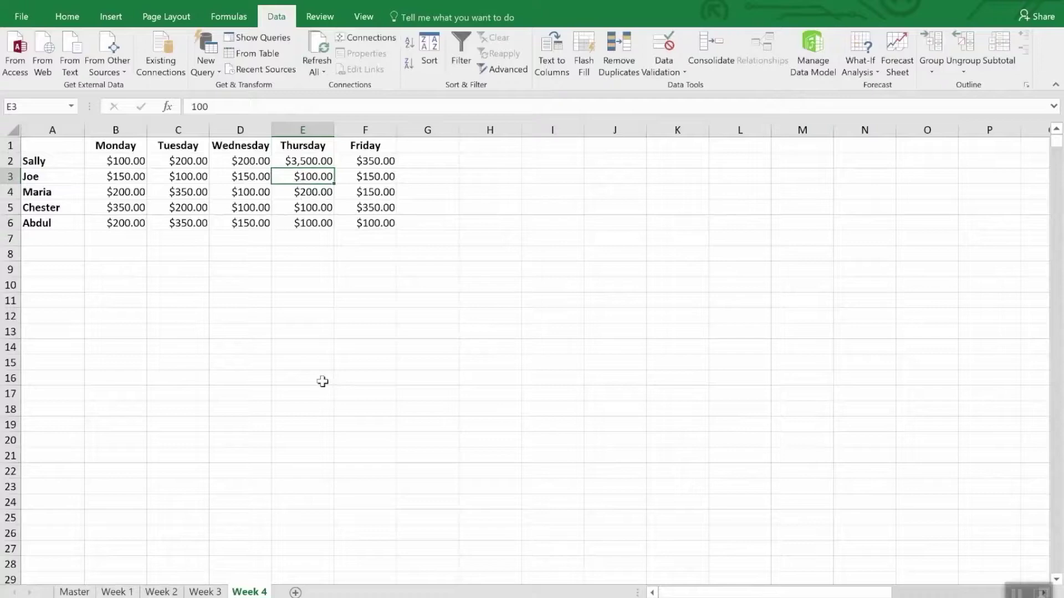
click(74, 591)
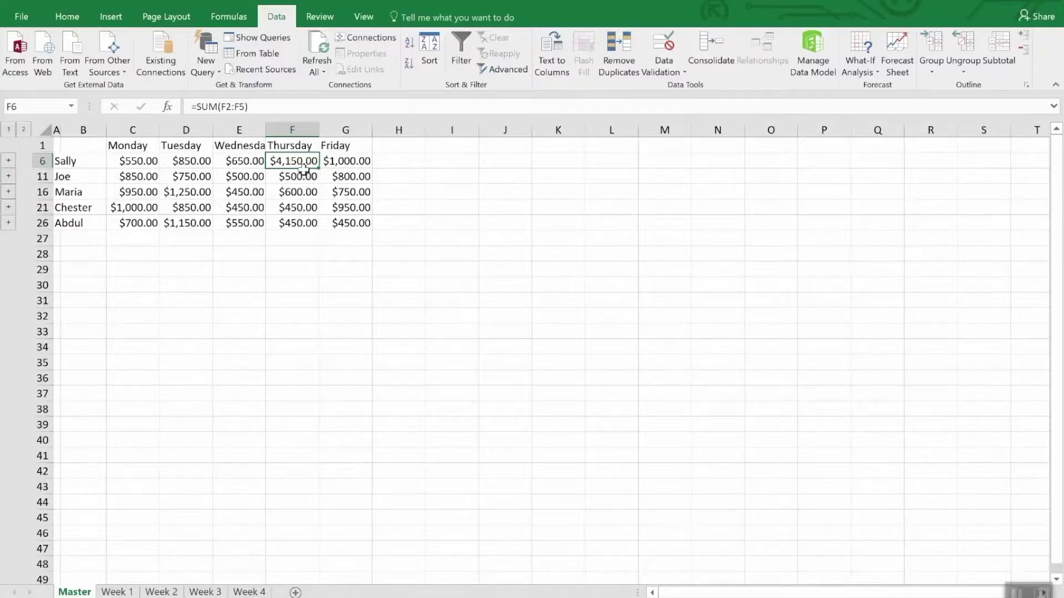
click(719, 48)
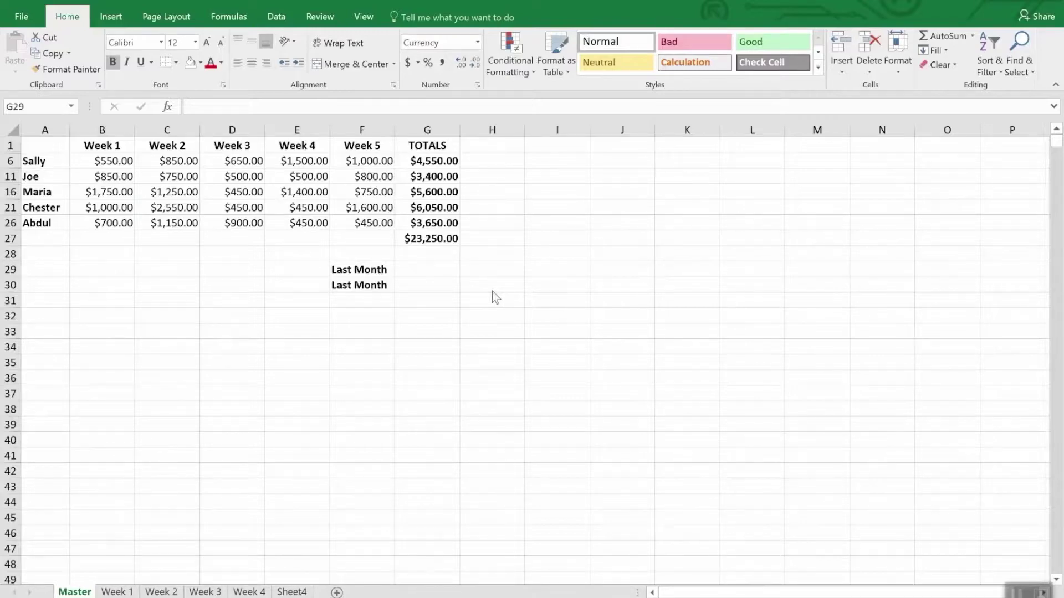
Step: Link cell G29 on the Master sheet to cell G47 on the Monthly Sales workbook's Master sheet with a formula, and check the reference
click(410, 269)
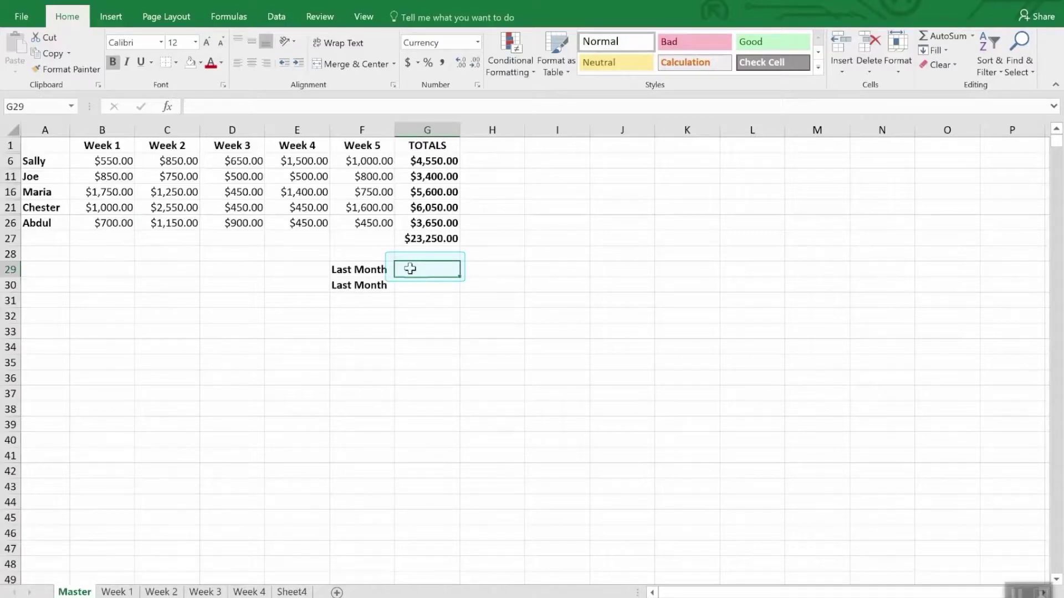
text(=)
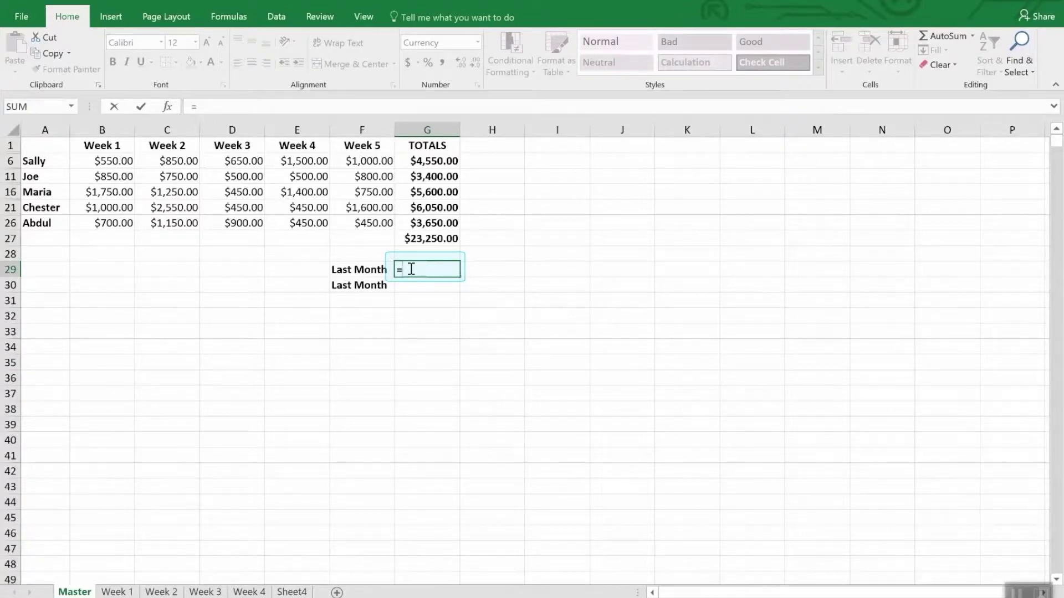
click(364, 16)
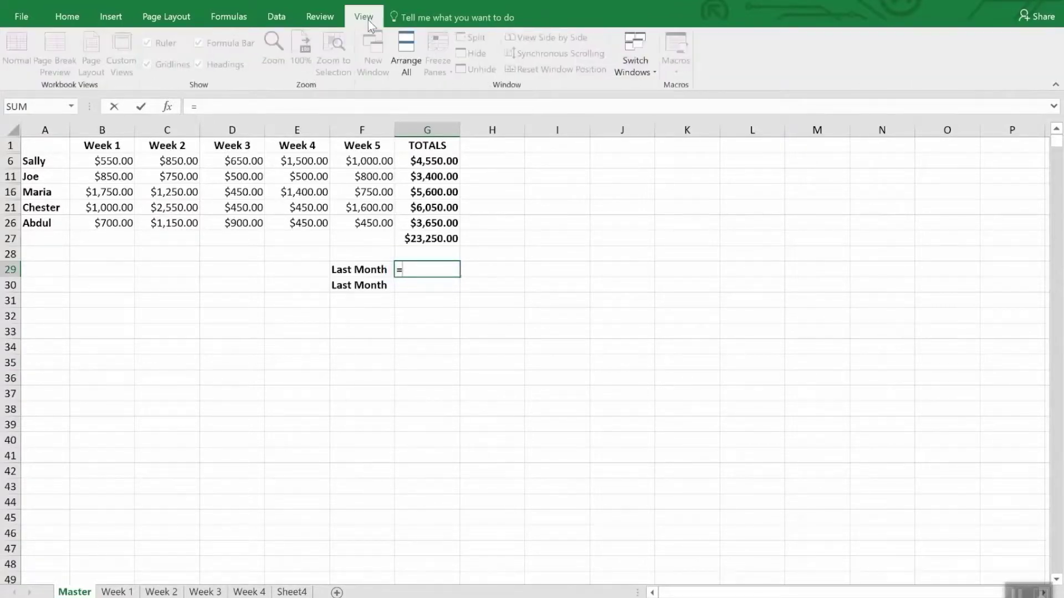
click(646, 62)
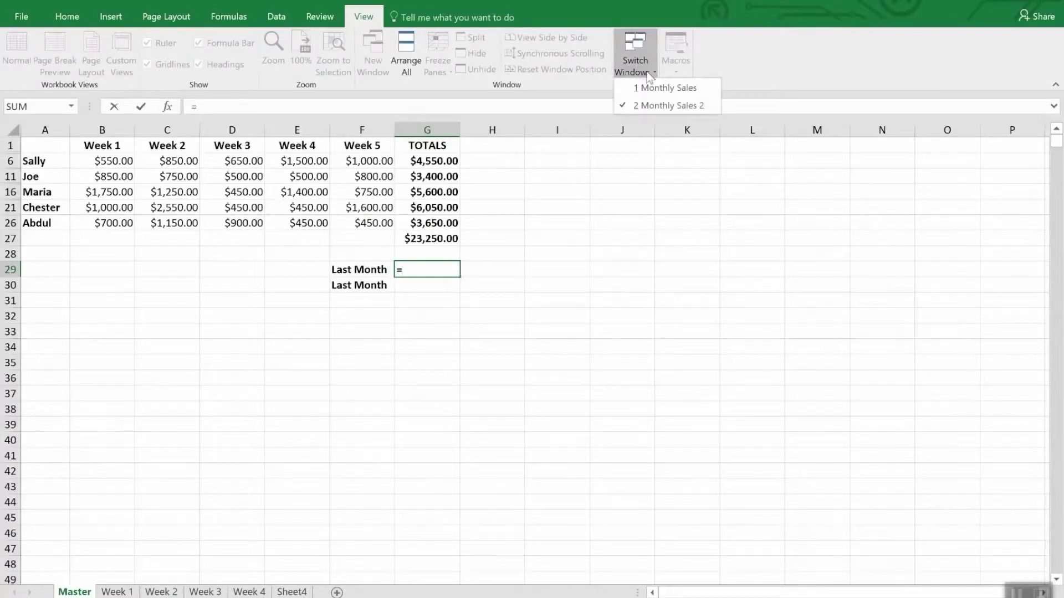
click(654, 87)
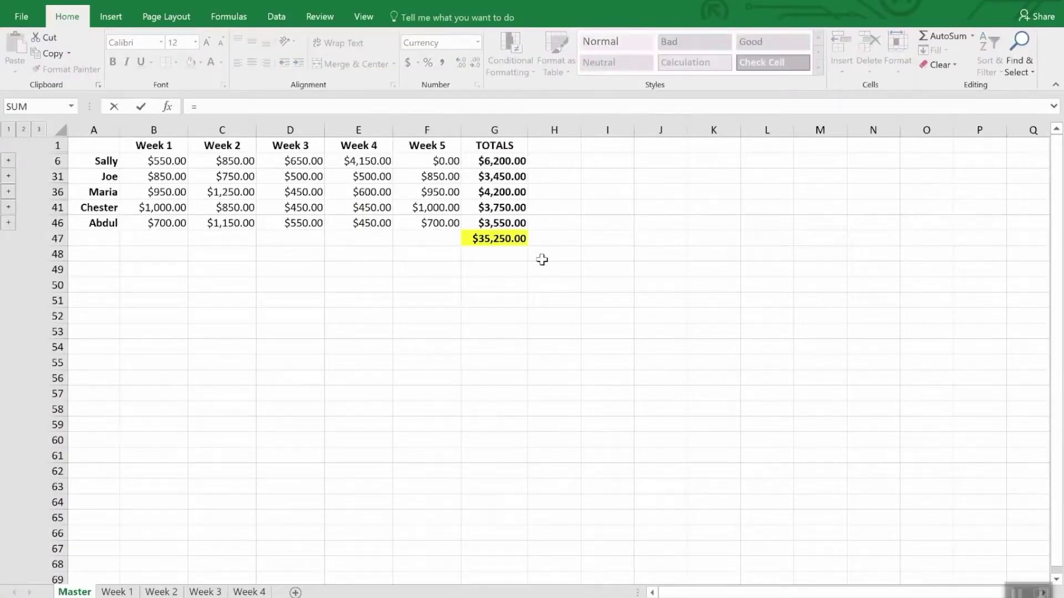
click(498, 239)
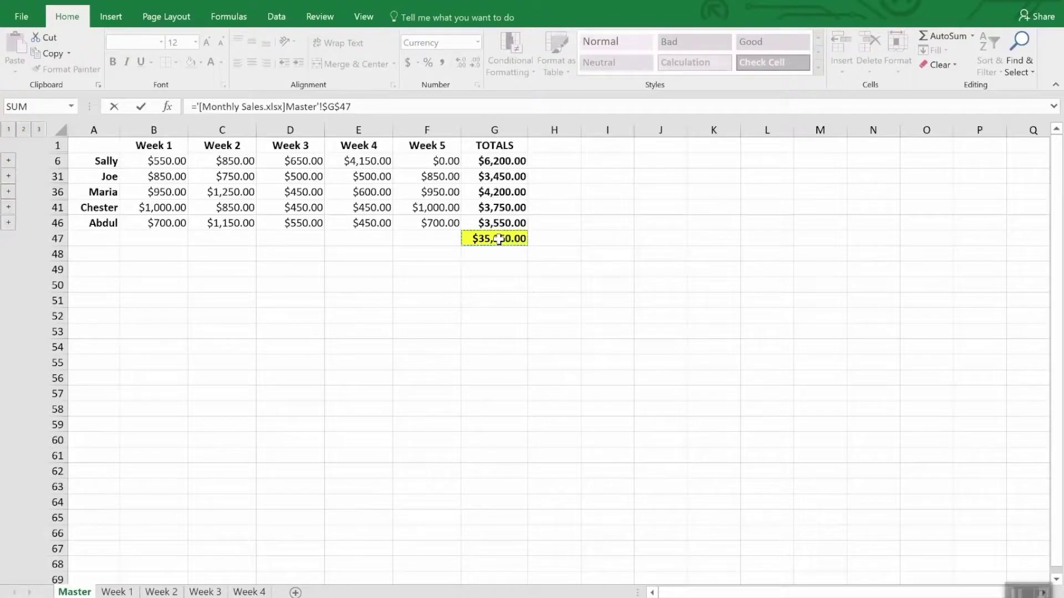
key(Return)
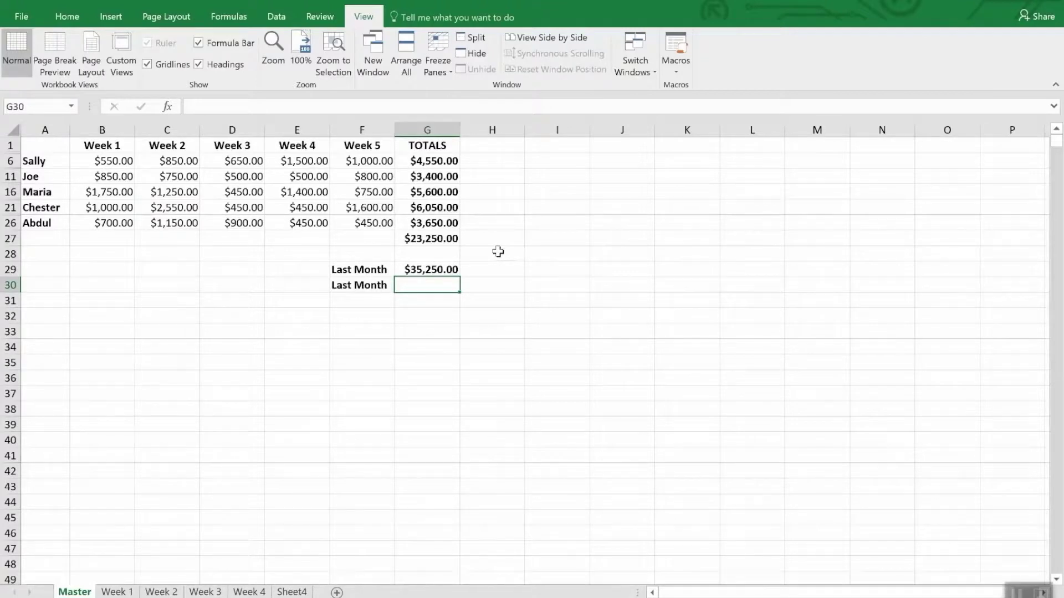
click(450, 272)
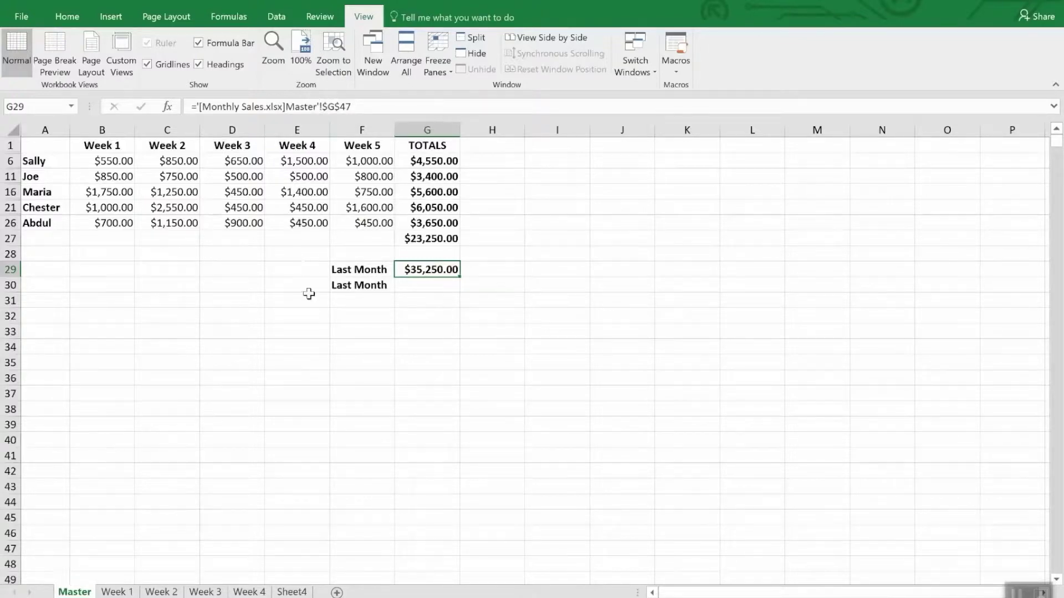
Step: Copy the grand total in cell G47 of the Monthly Sales workbook's Master sheet for use in cell G30 of Monthly Sales 2
click(419, 287)
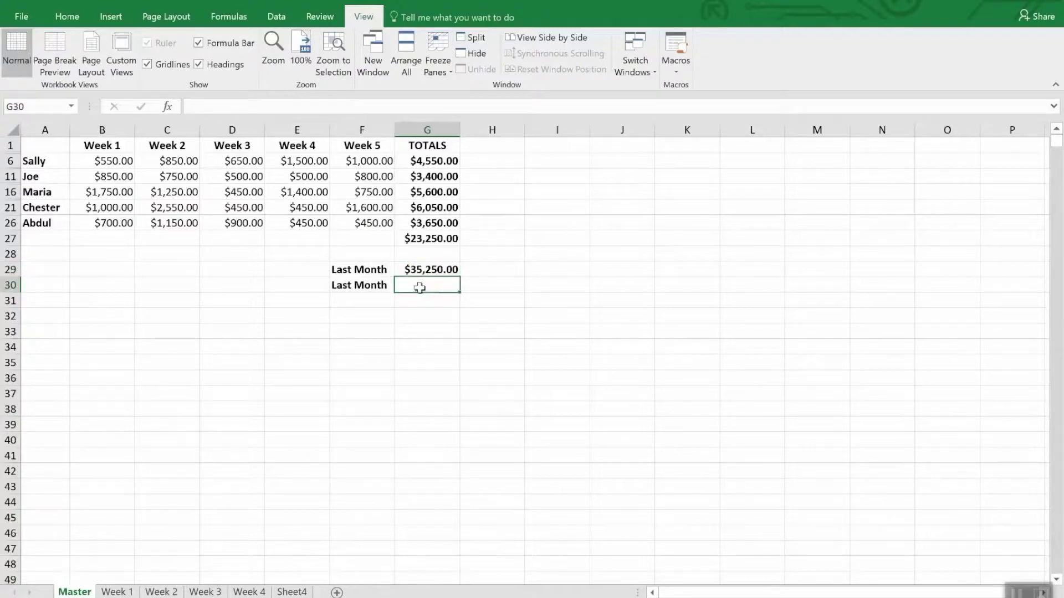
click(641, 52)
click(655, 101)
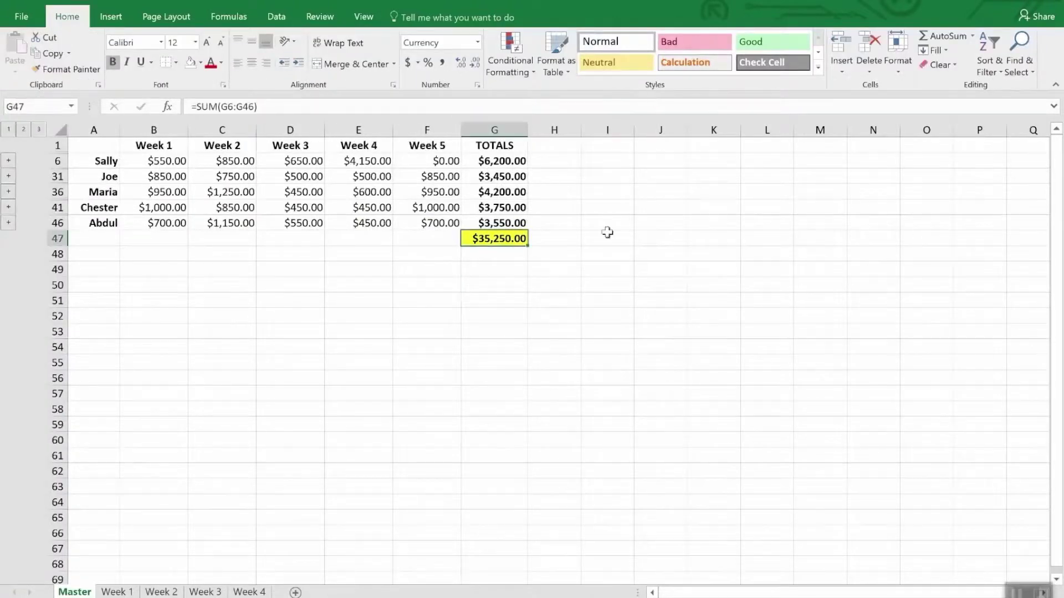
right_click(509, 241)
click(538, 271)
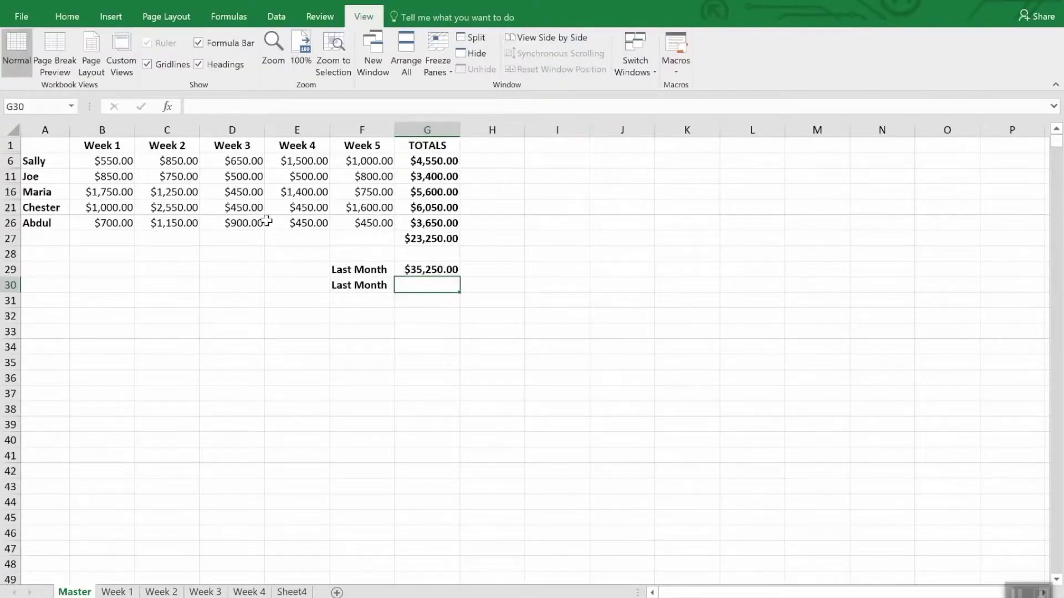
Step: Paste the copied total as a link into cell G30 of the Monthly Sales 2 Master sheet, and compare its formula with cell G29
click(67, 16)
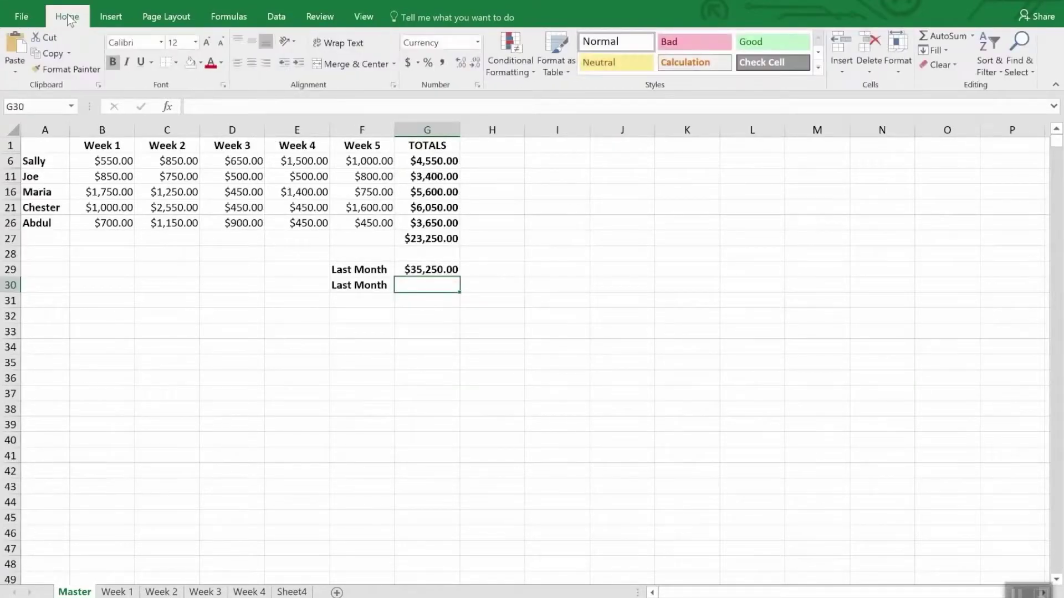
click(12, 71)
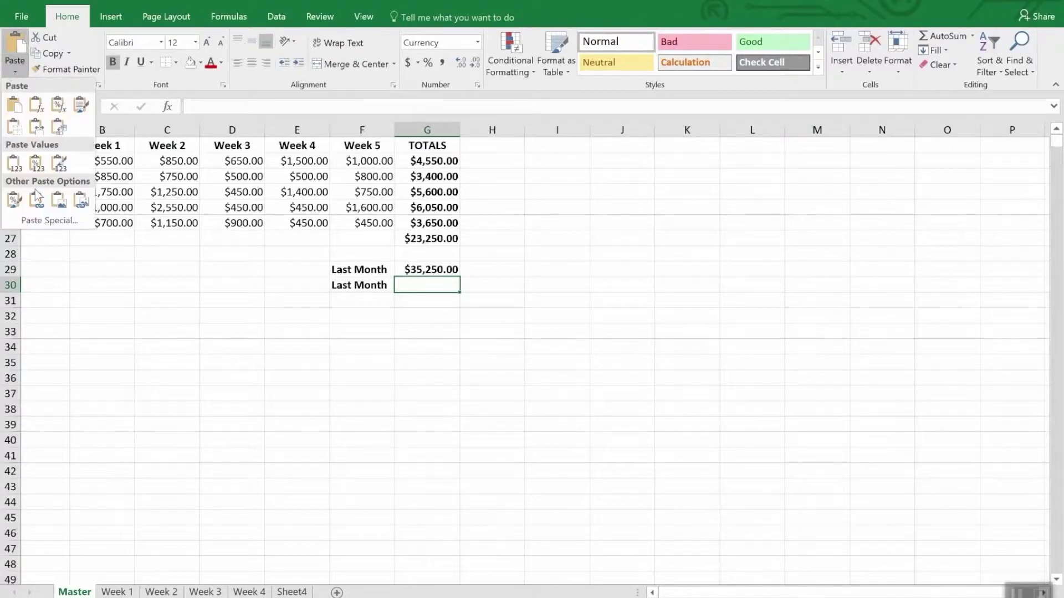
click(47, 220)
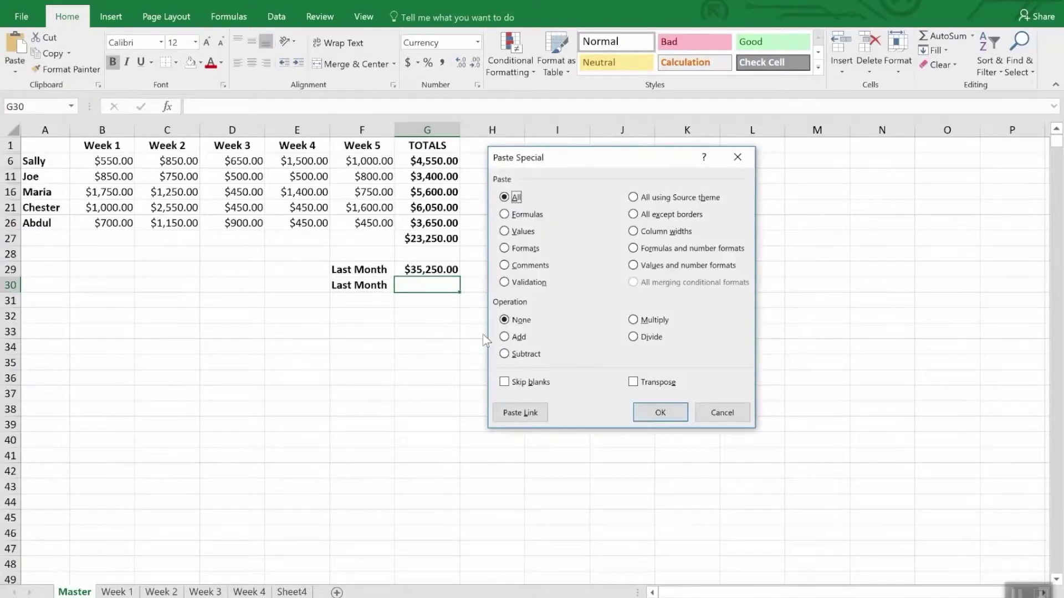
click(519, 413)
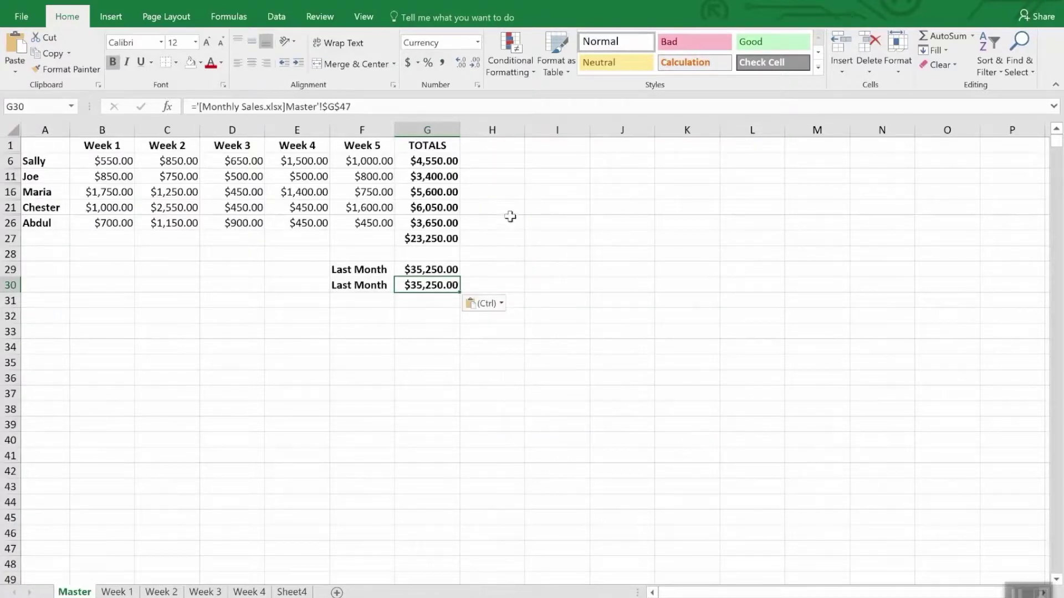
click(511, 221)
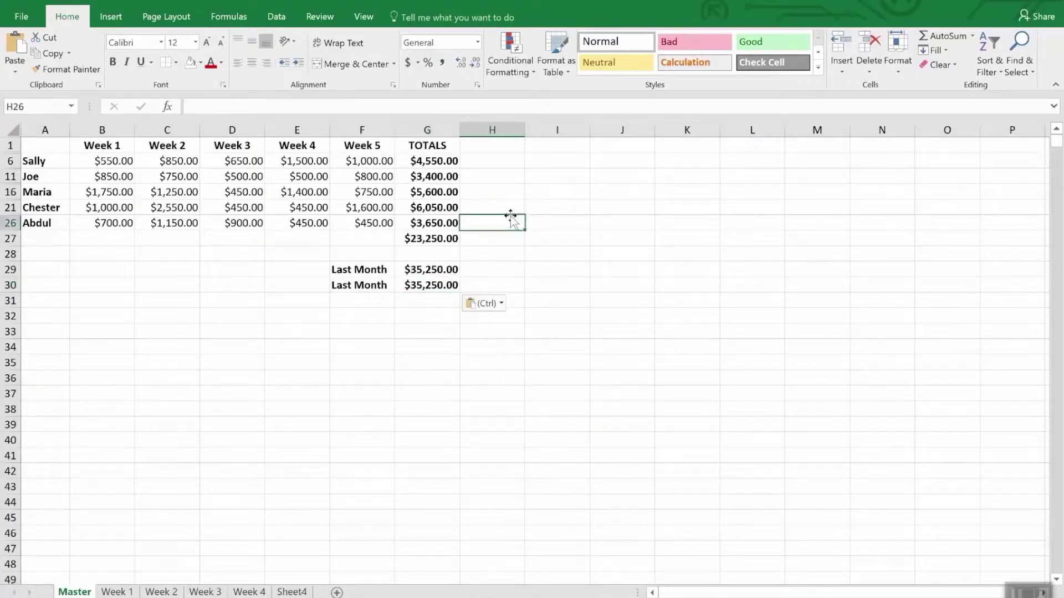
click(433, 284)
click(437, 270)
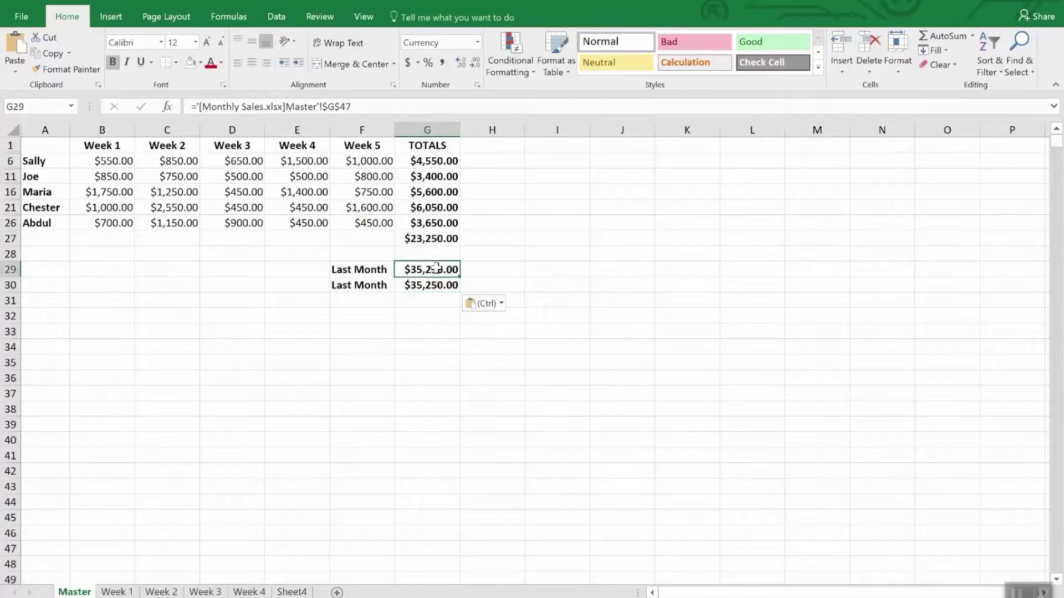
click(435, 286)
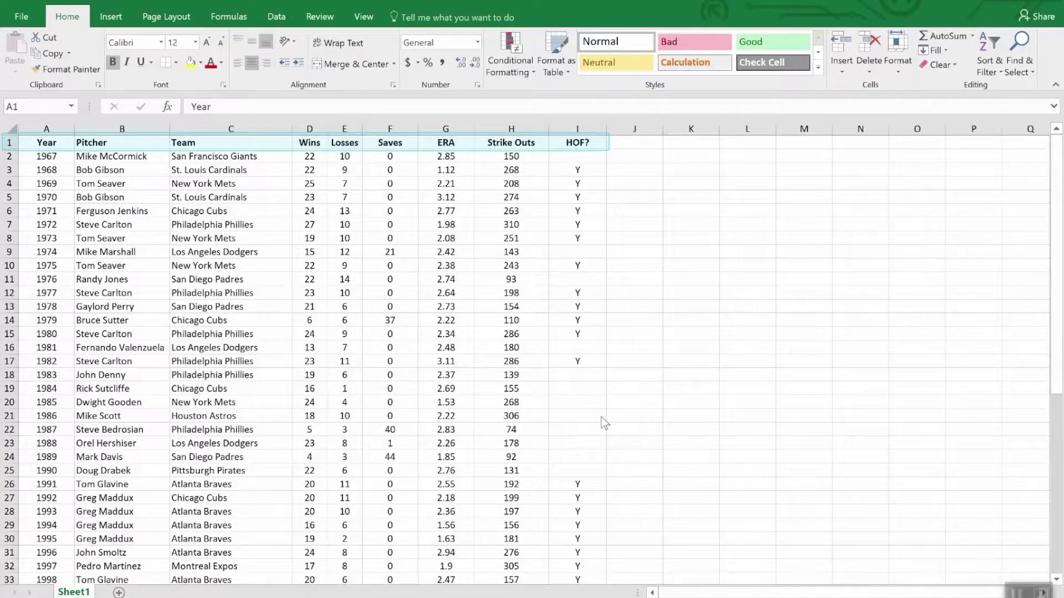
Step: Look through the pitcher table, sort it by Wins from largest to smallest, and review the sorted rows
scroll(717, 437, down, 12)
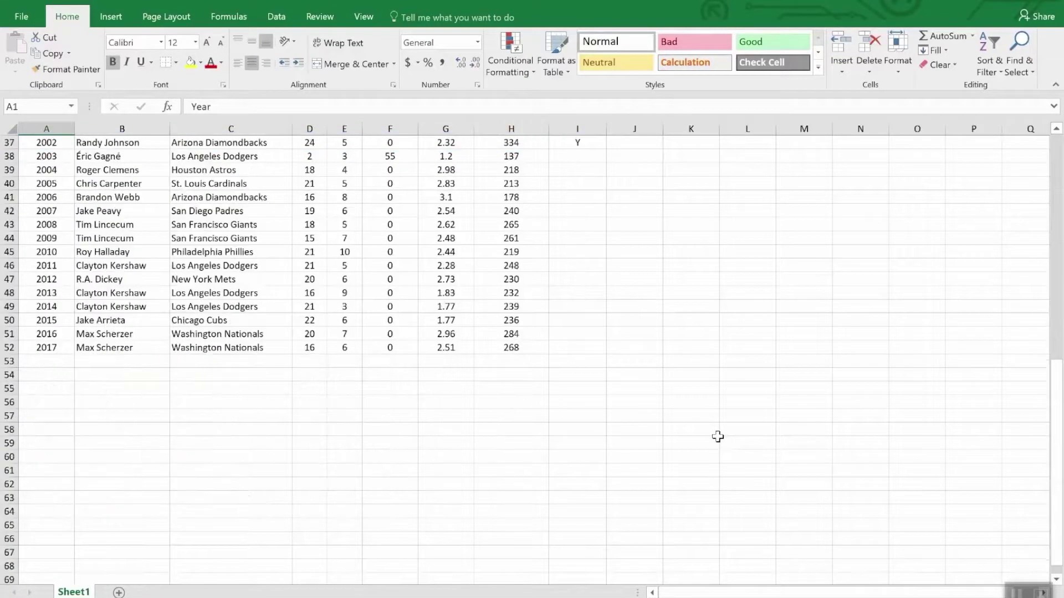
scroll(717, 436, up, 12)
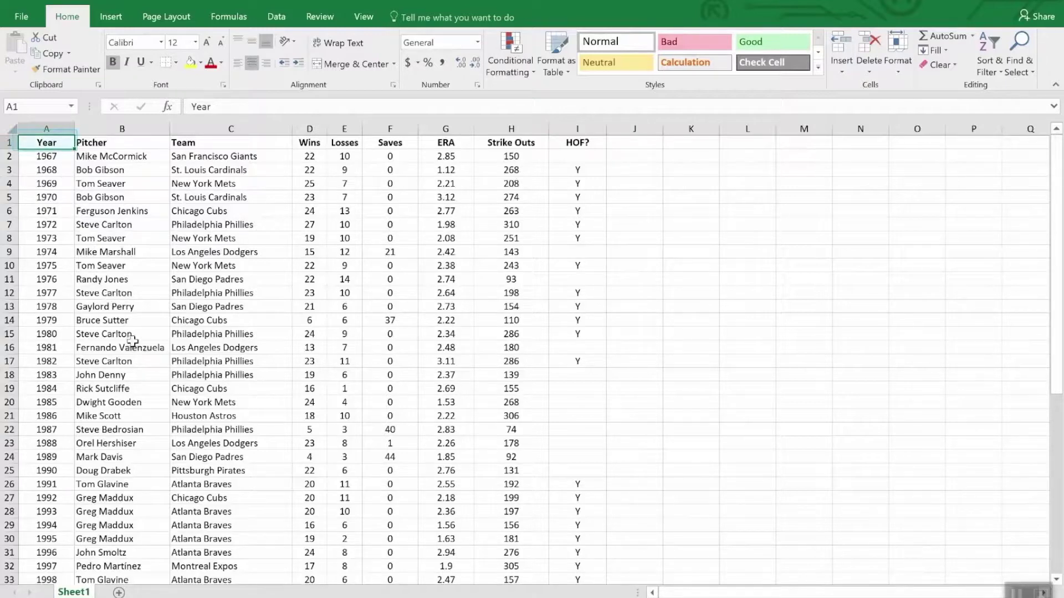
scroll(131, 342, down, 12)
scroll(134, 386, up, 12)
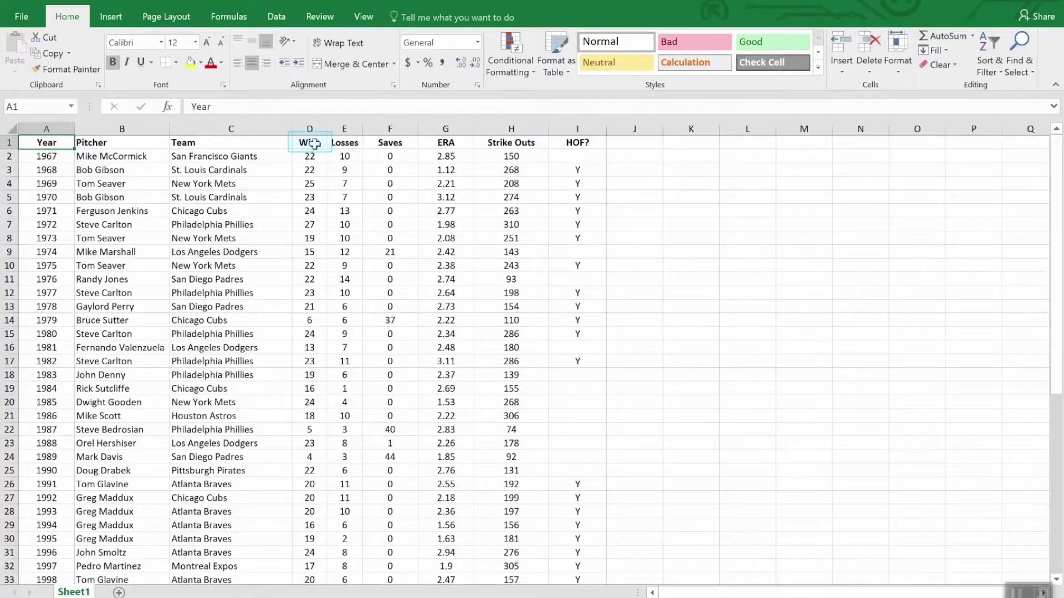
click(313, 144)
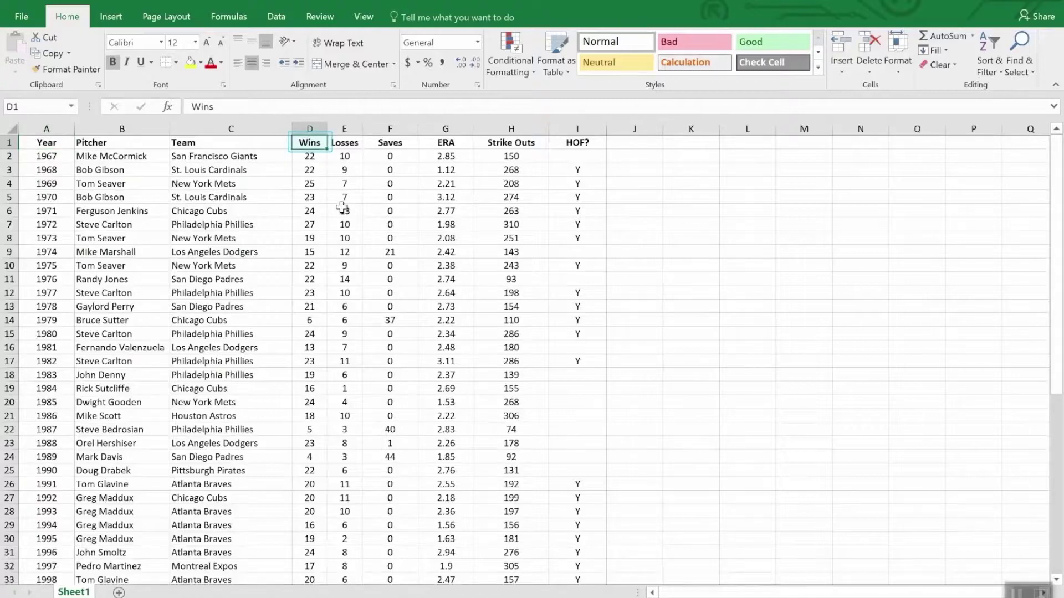
click(992, 42)
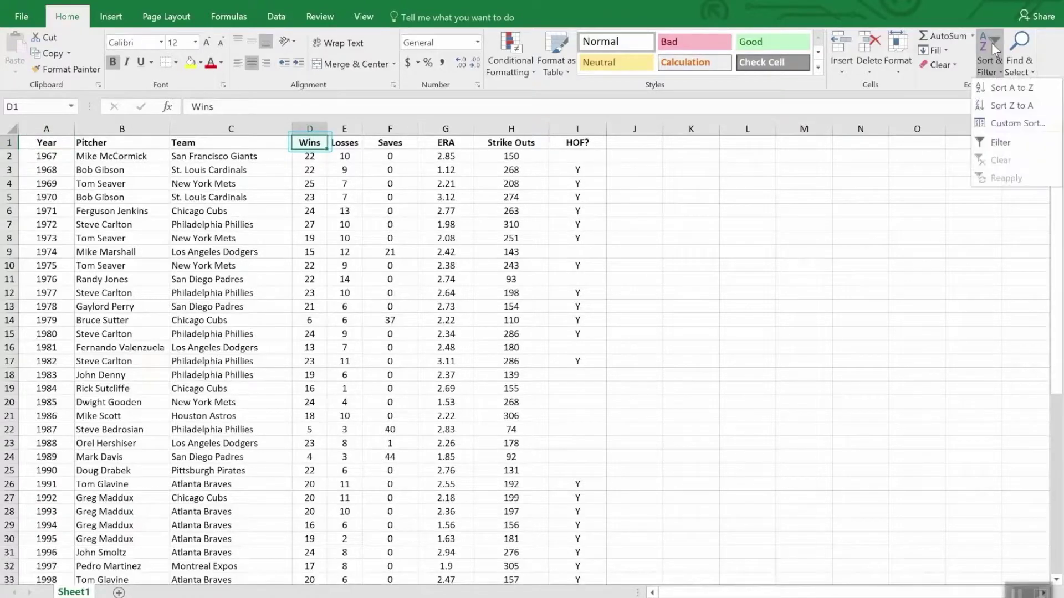
click(1002, 106)
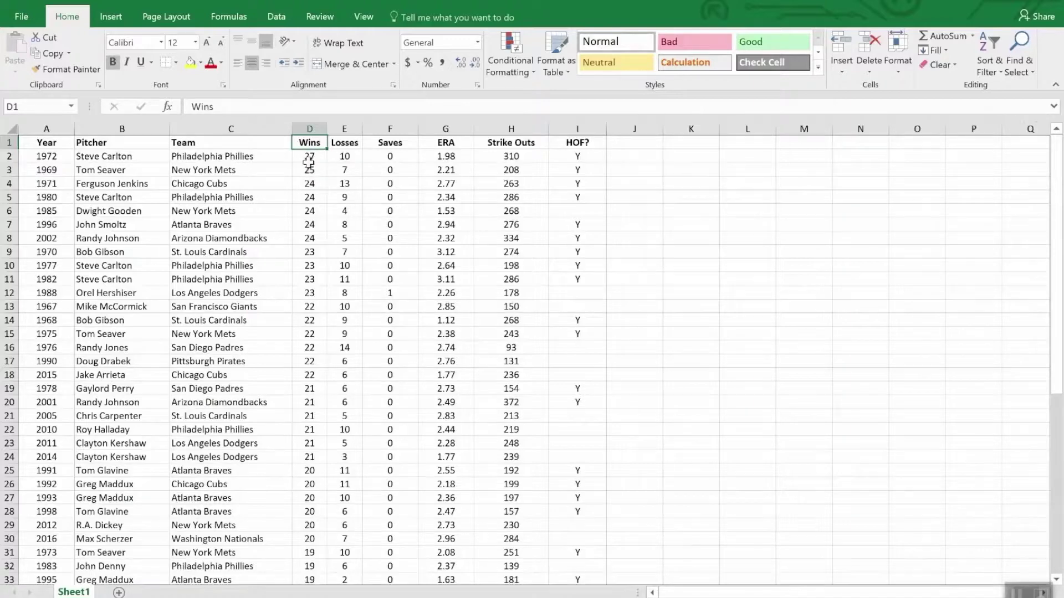
scroll(309, 172, down, 8)
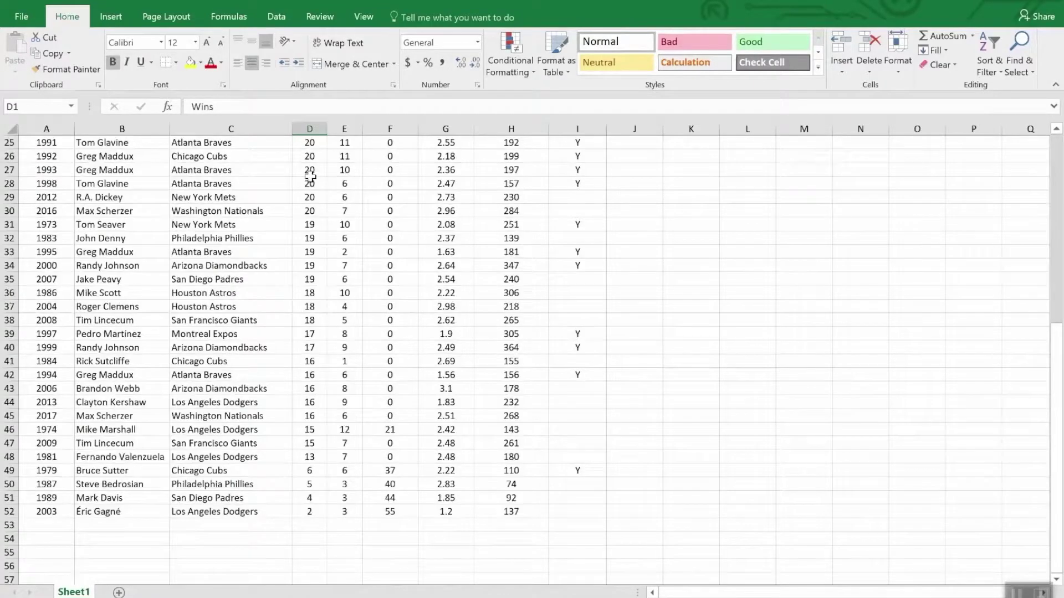
scroll(310, 176, up, 8)
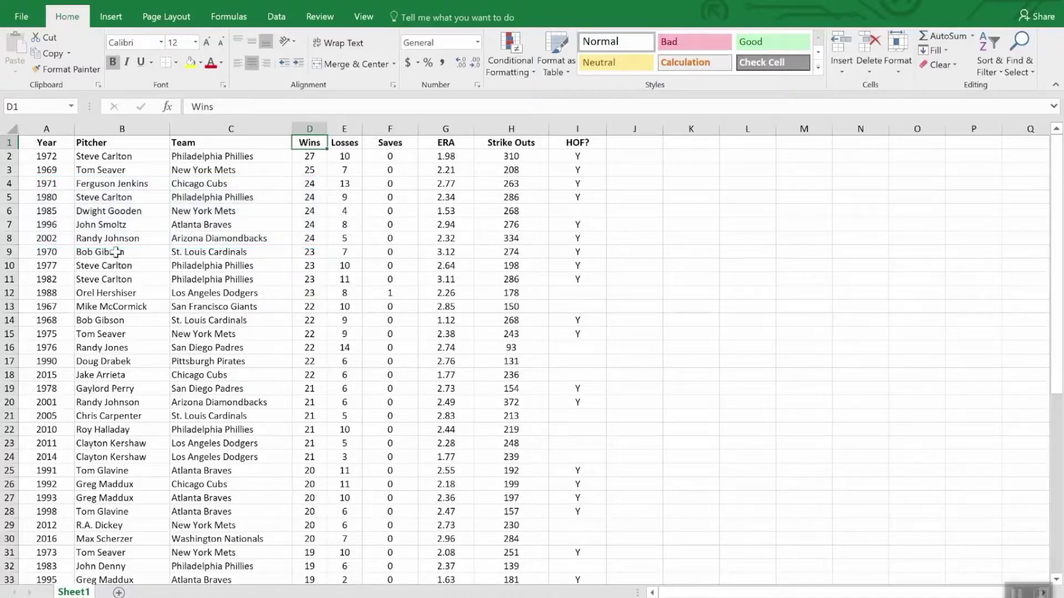
Step: Custom sort the pitcher table by Wins from largest to smallest, then by ERA from smallest to largest
click(994, 50)
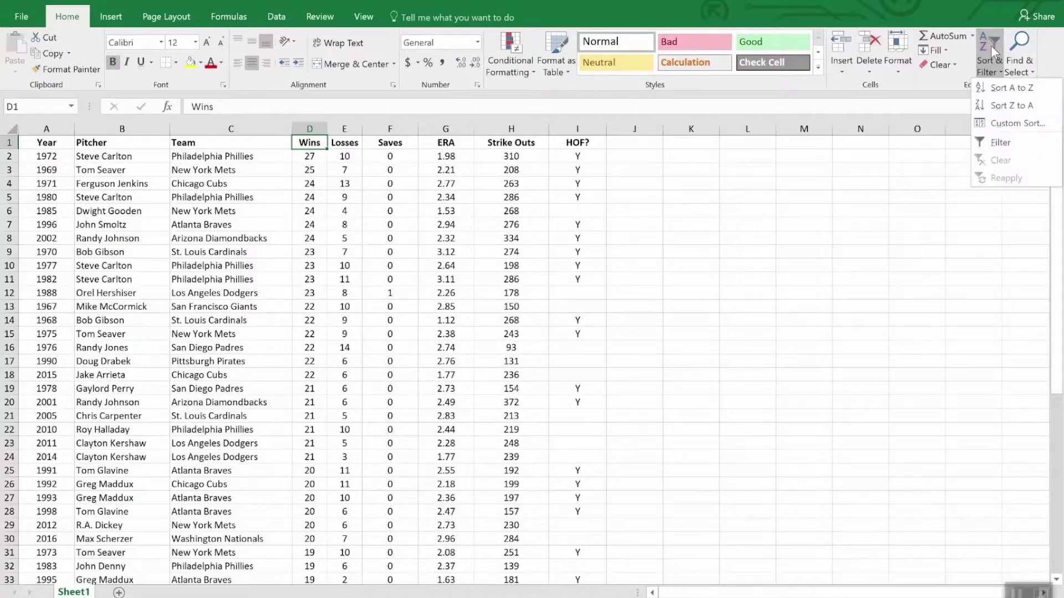
click(1016, 123)
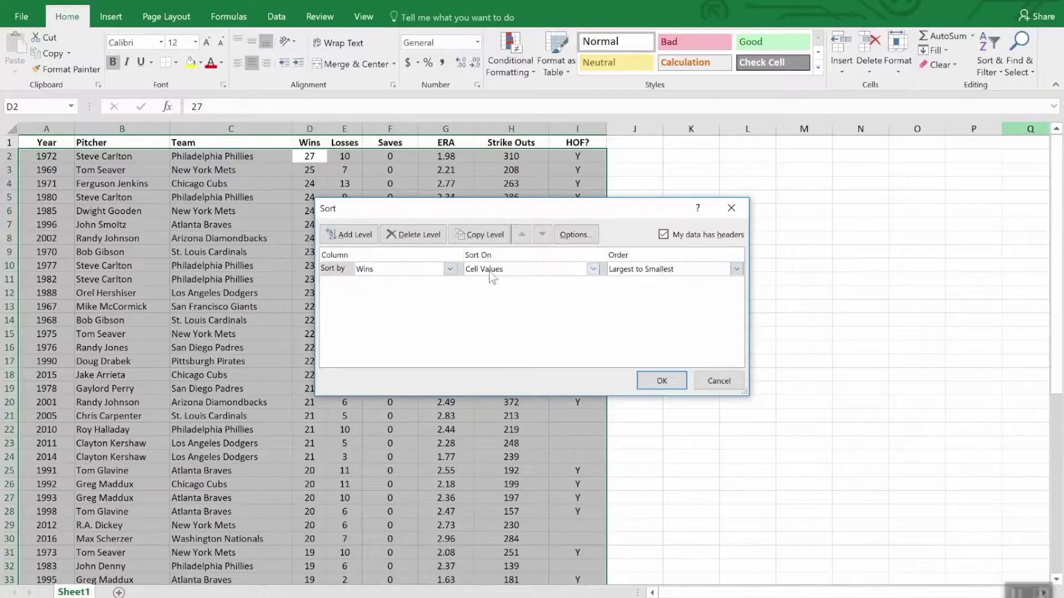
click(349, 234)
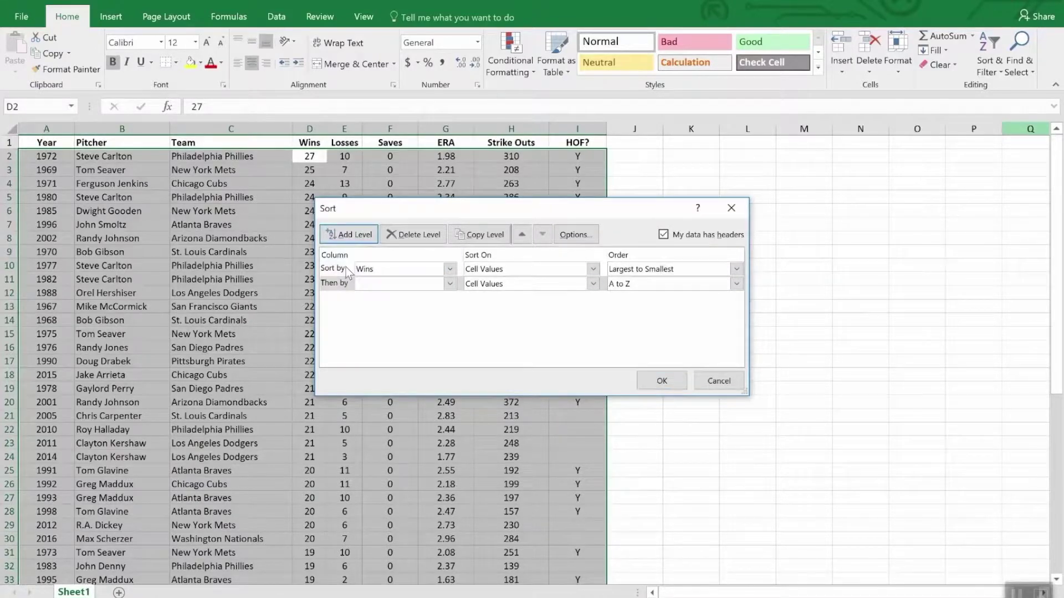
click(450, 285)
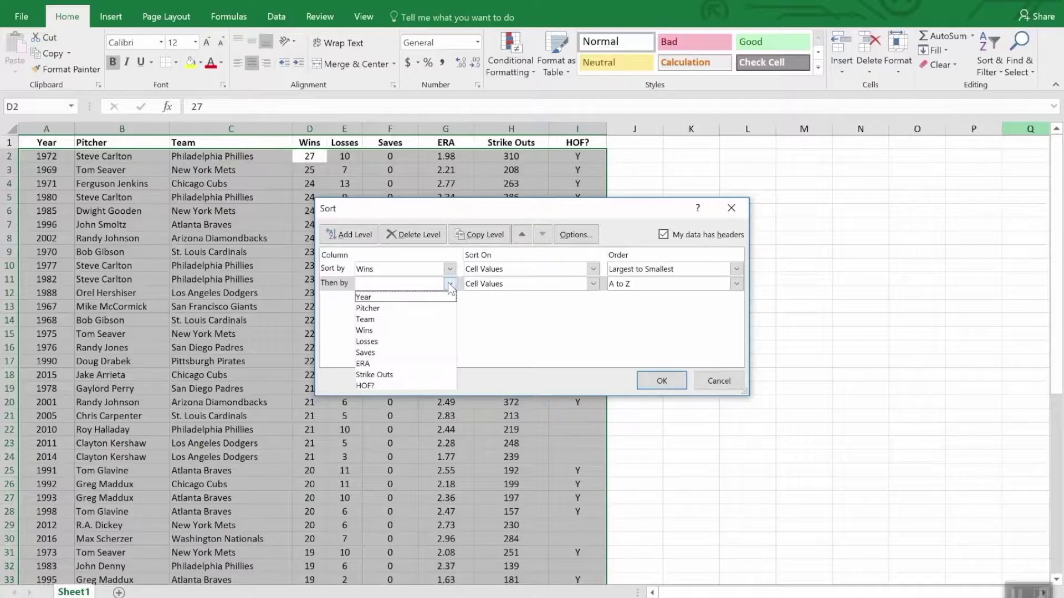
click(420, 364)
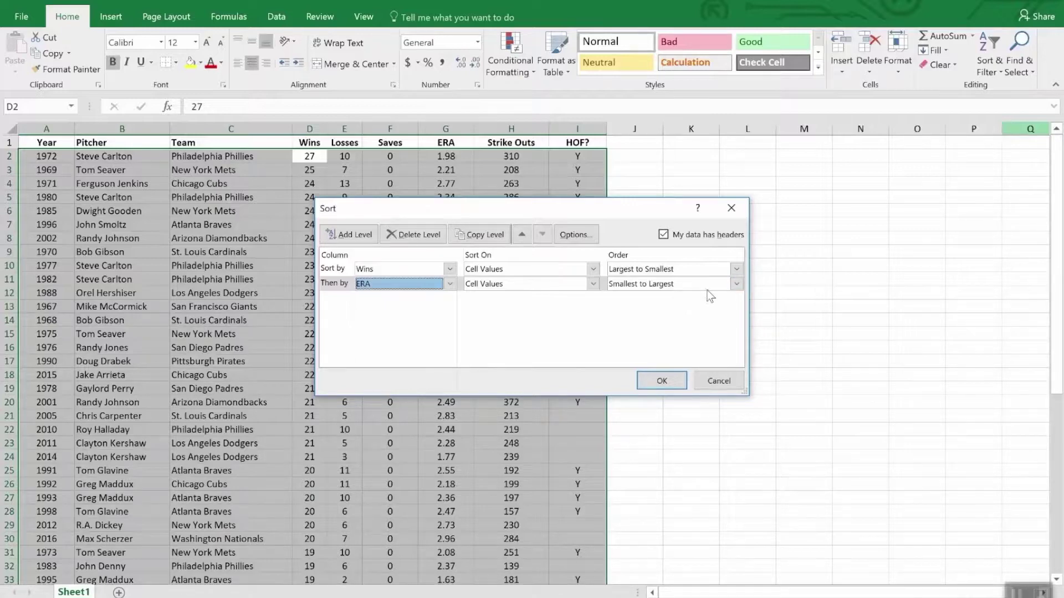
click(658, 381)
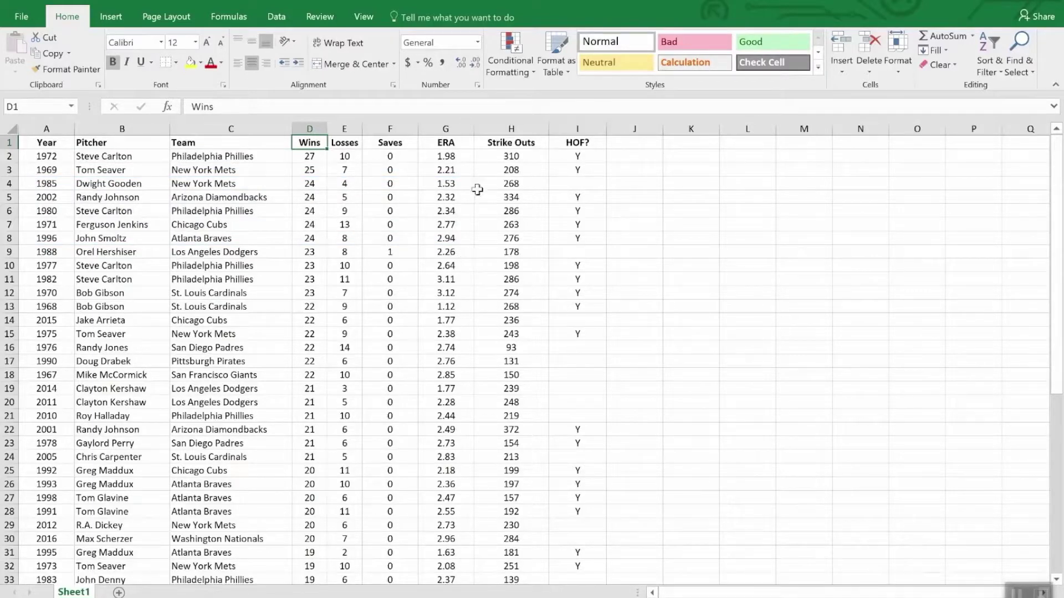
Step: Turn on filtering for the header row of the pitcher table
click(395, 145)
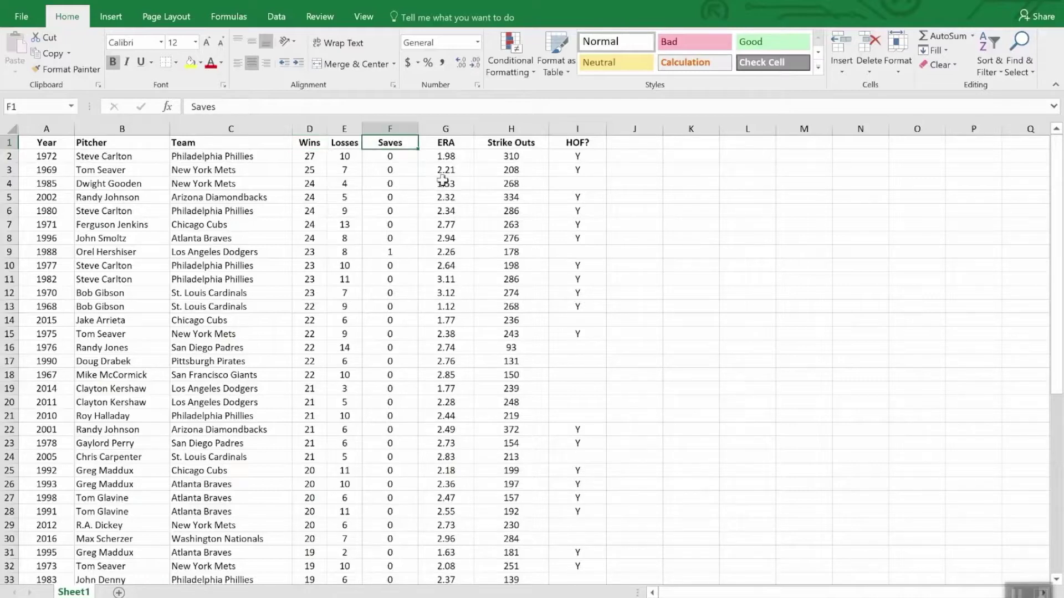
click(986, 47)
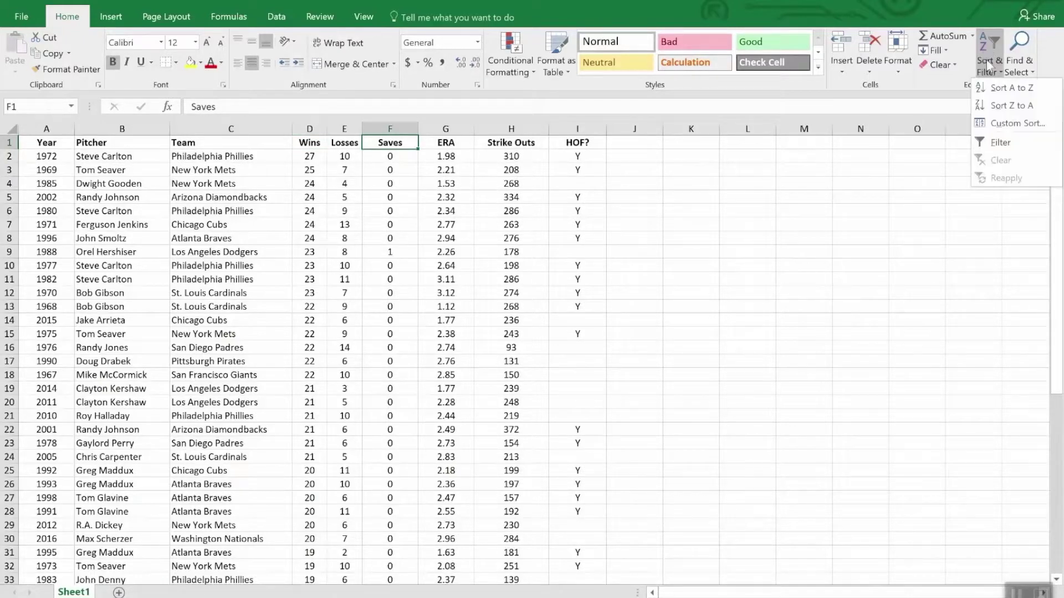
click(1003, 143)
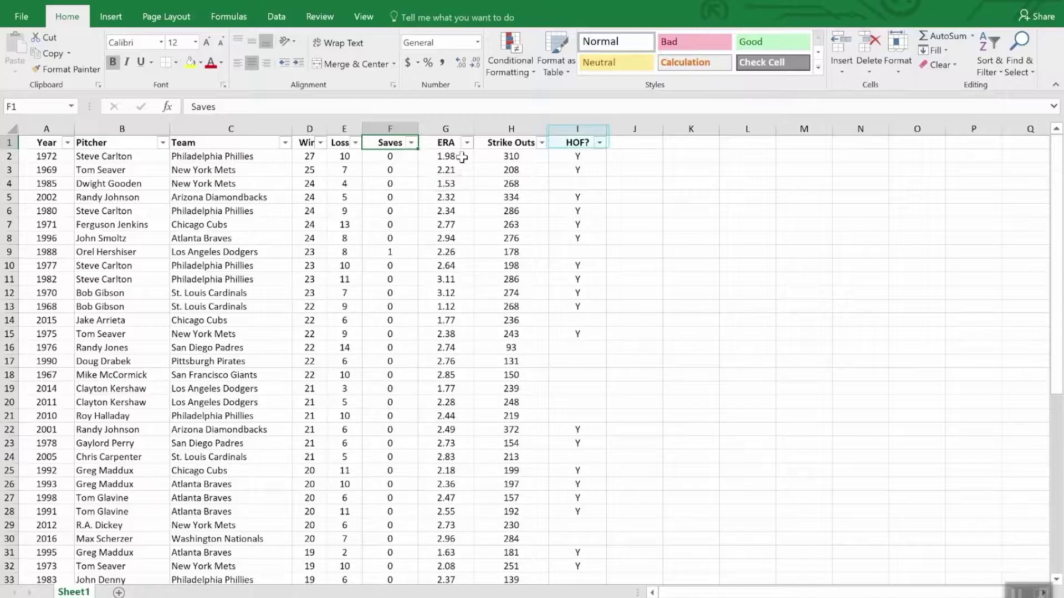
Step: Filter the HOF? column of the pitcher table to show only the rows marked Y
click(599, 144)
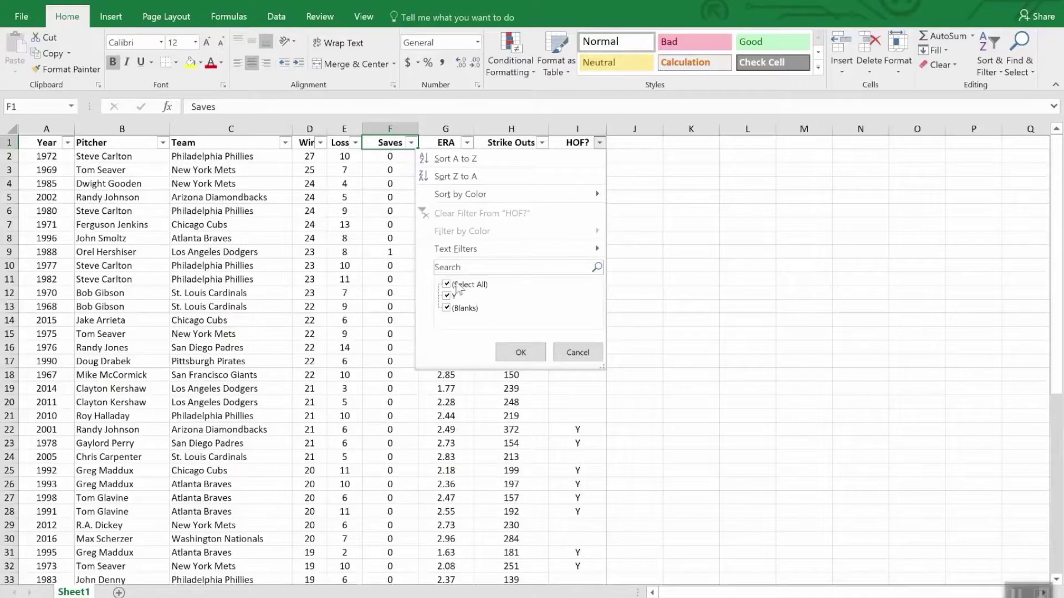
click(445, 285)
click(448, 296)
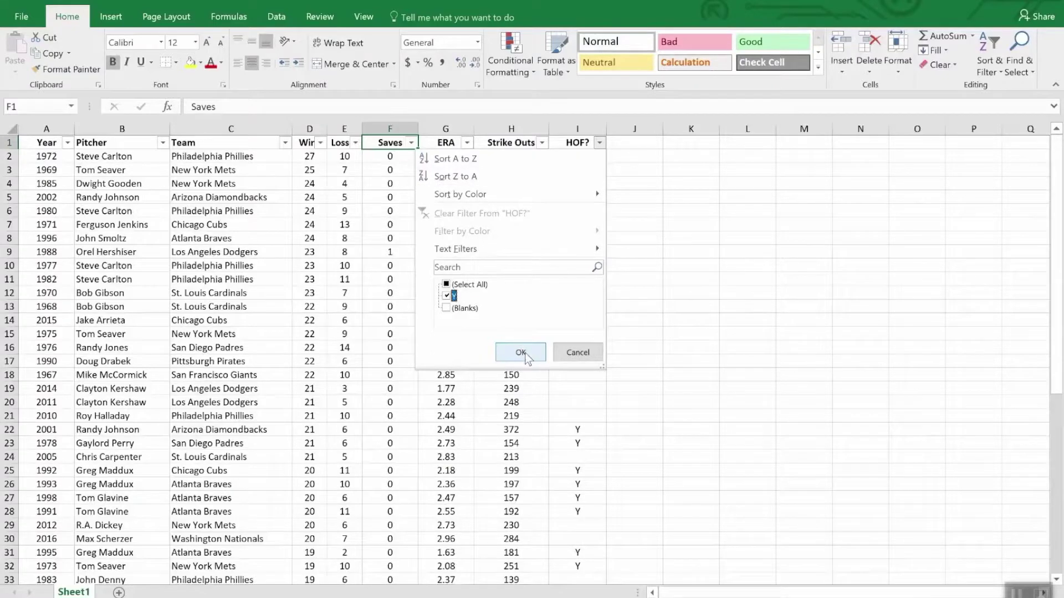
click(520, 353)
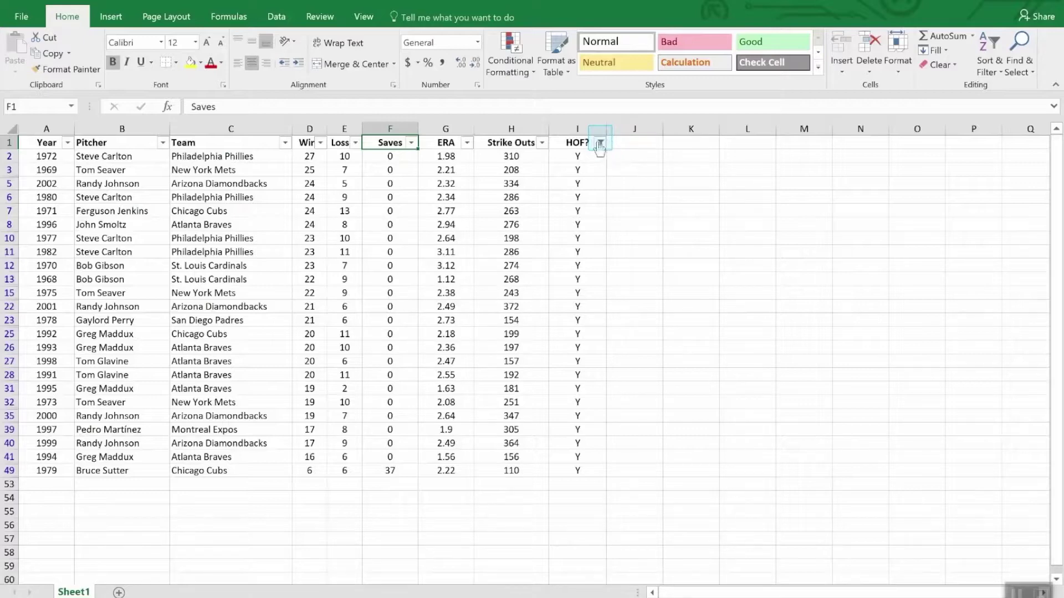
Step: Sort the filtered pitcher rows by Strike Outs from largest to smallest
mouse_move(600, 148)
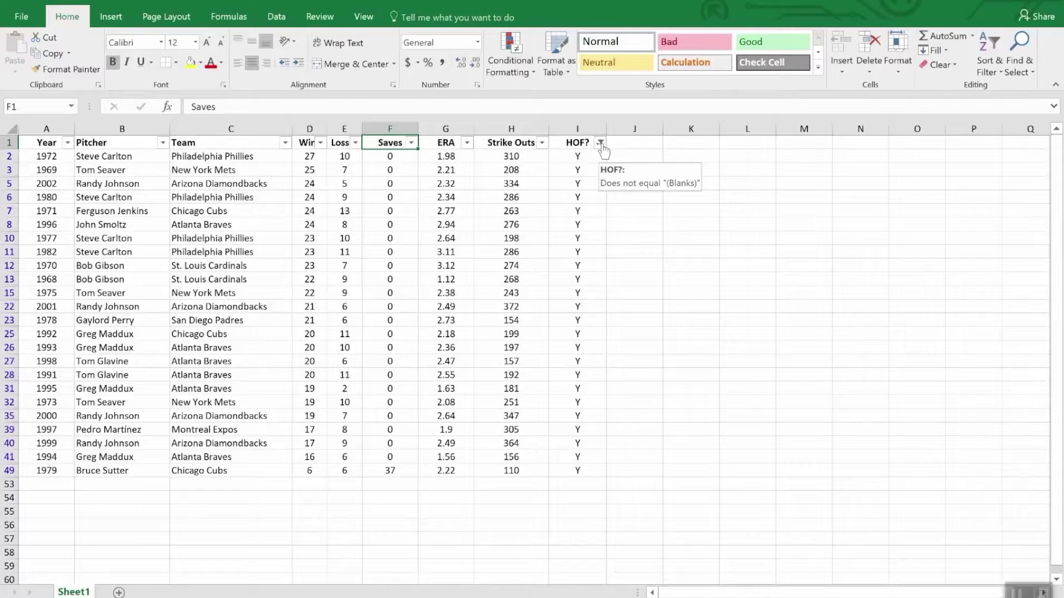
click(543, 145)
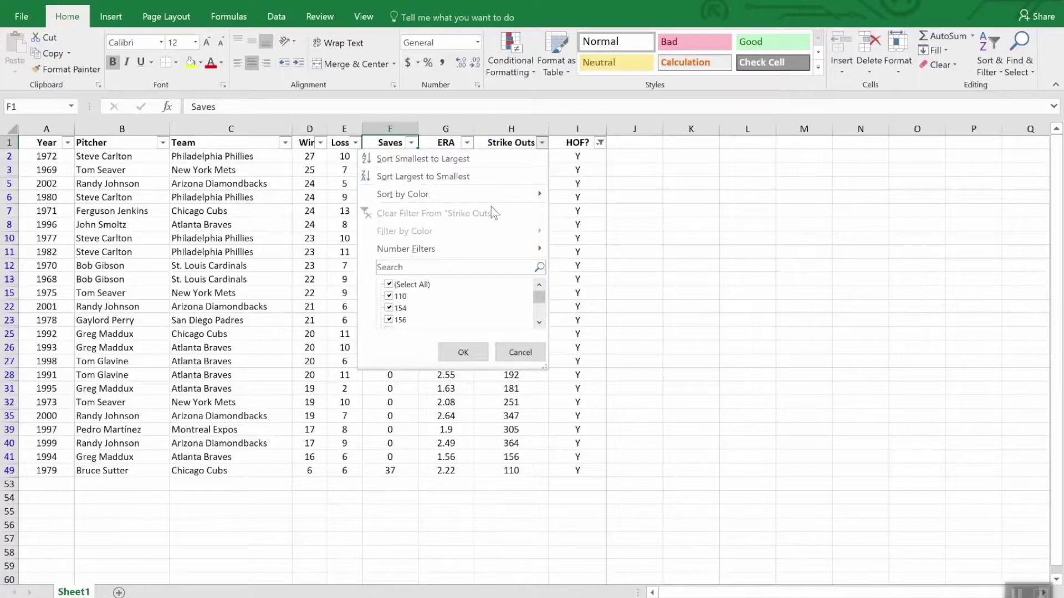
click(480, 178)
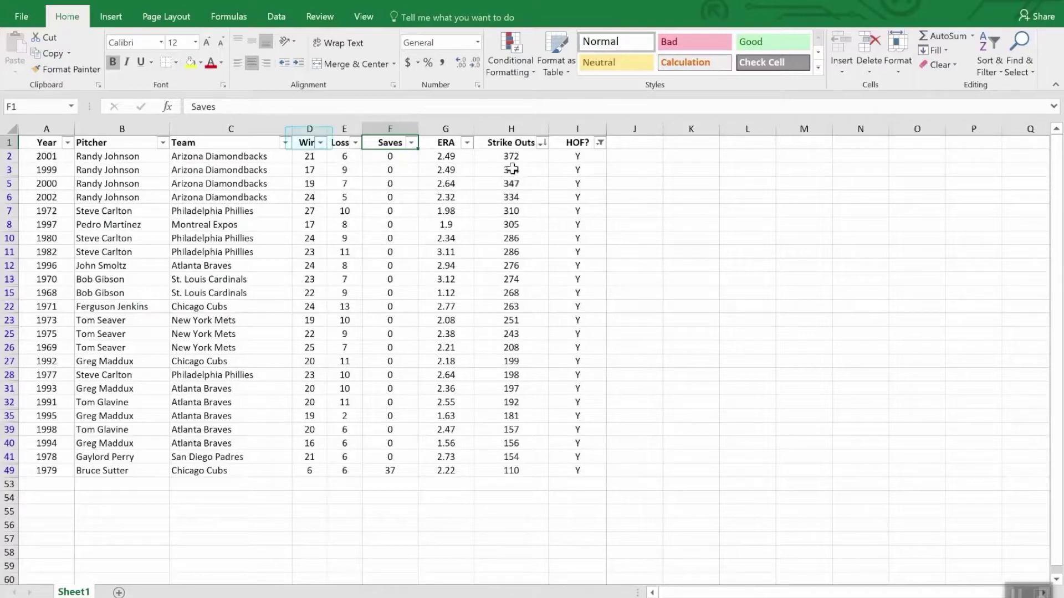
Step: Add a number filter on the Wins column that shows only rows with fewer than 20 wins
click(320, 142)
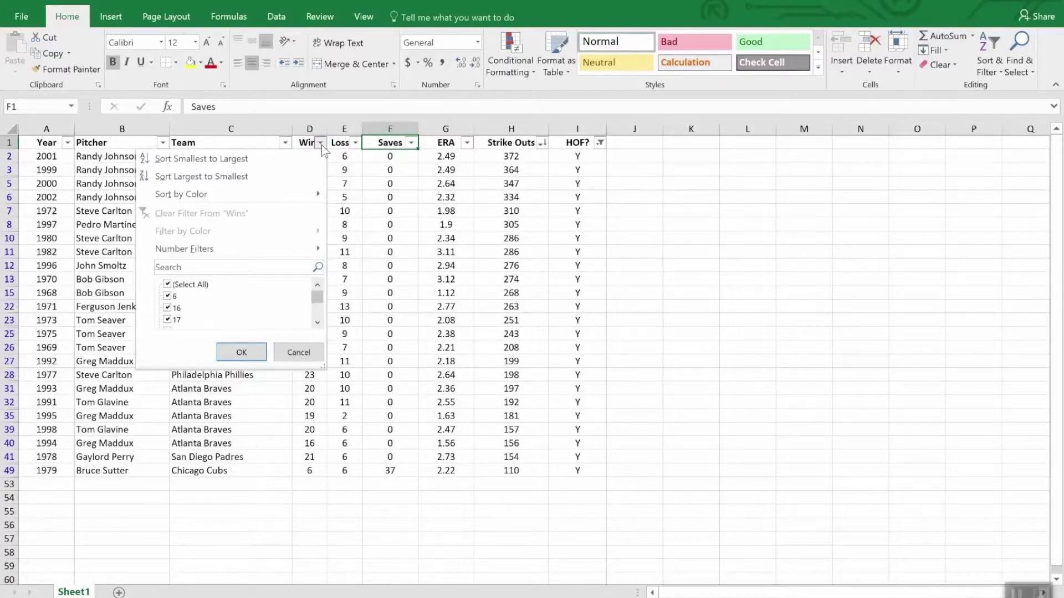
mouse_move(285, 248)
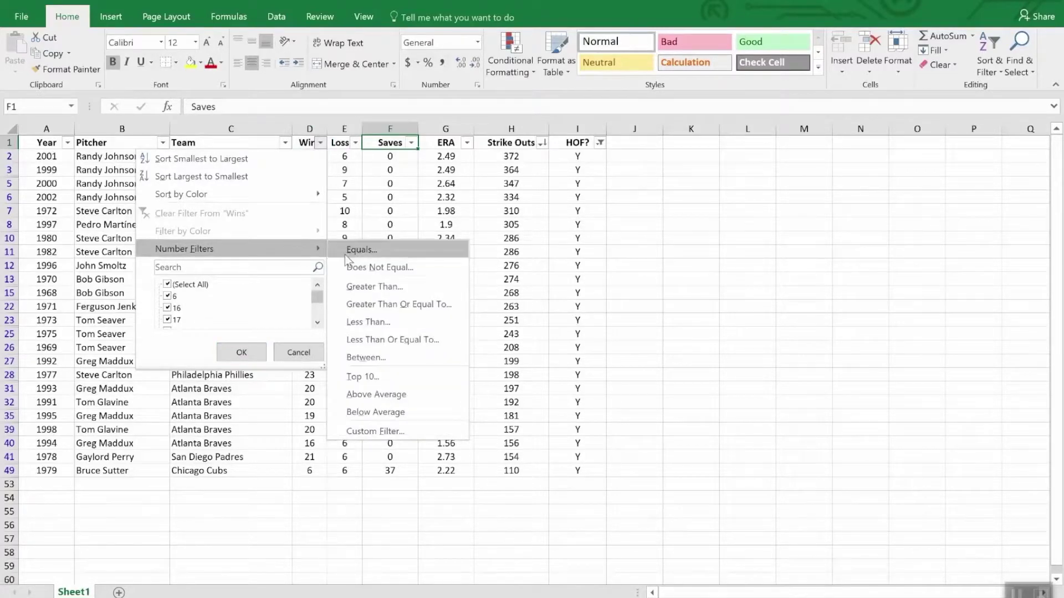
click(397, 324)
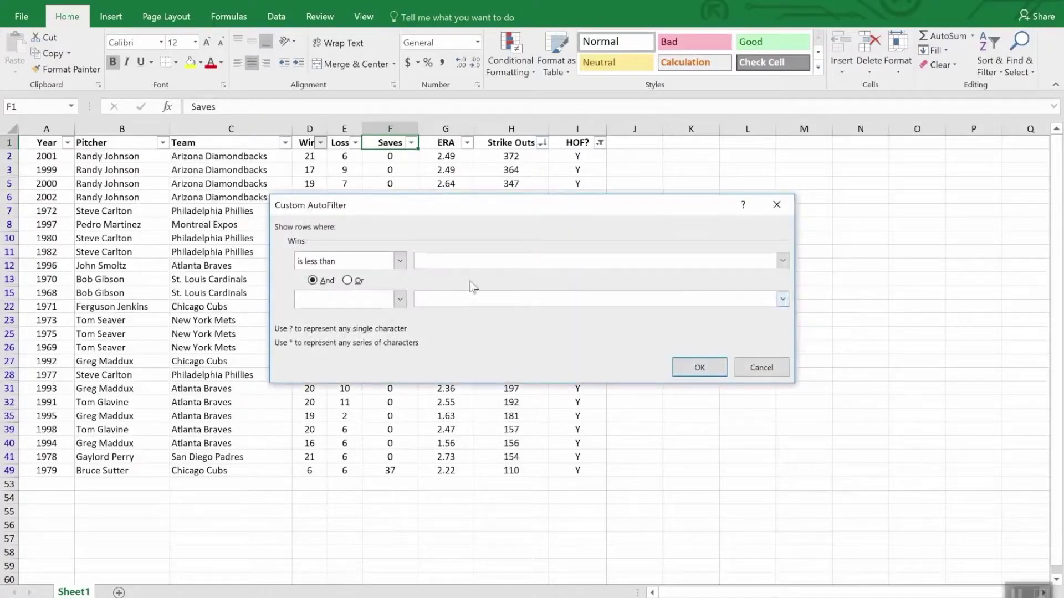
text(20)
click(717, 368)
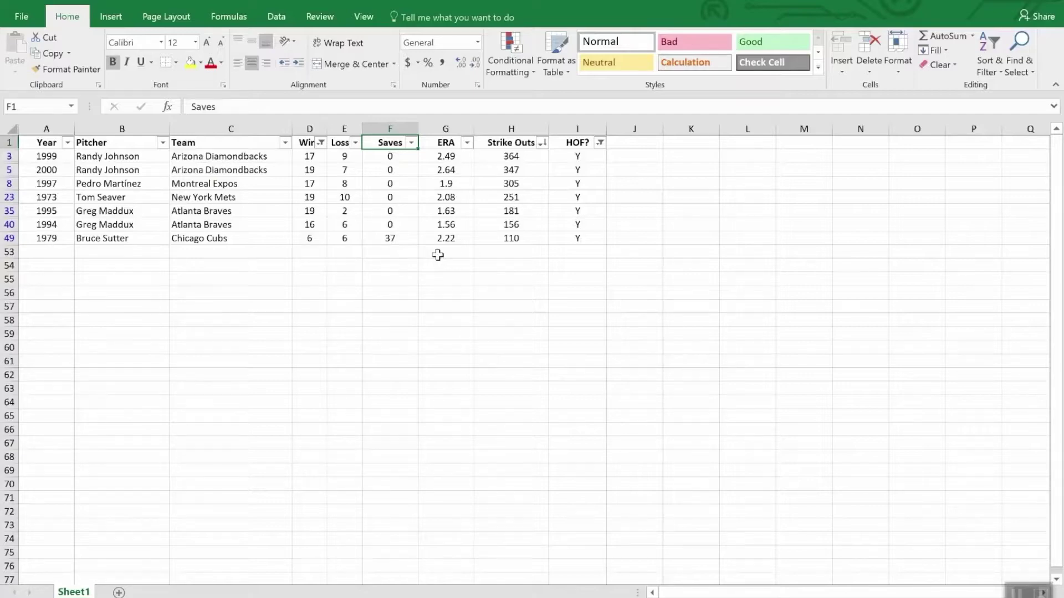
Step: Use AutoSum in cell H53 to subtotal the filtered Strike Outs column with =SUBTOTAL(9,H2:H52)
click(508, 252)
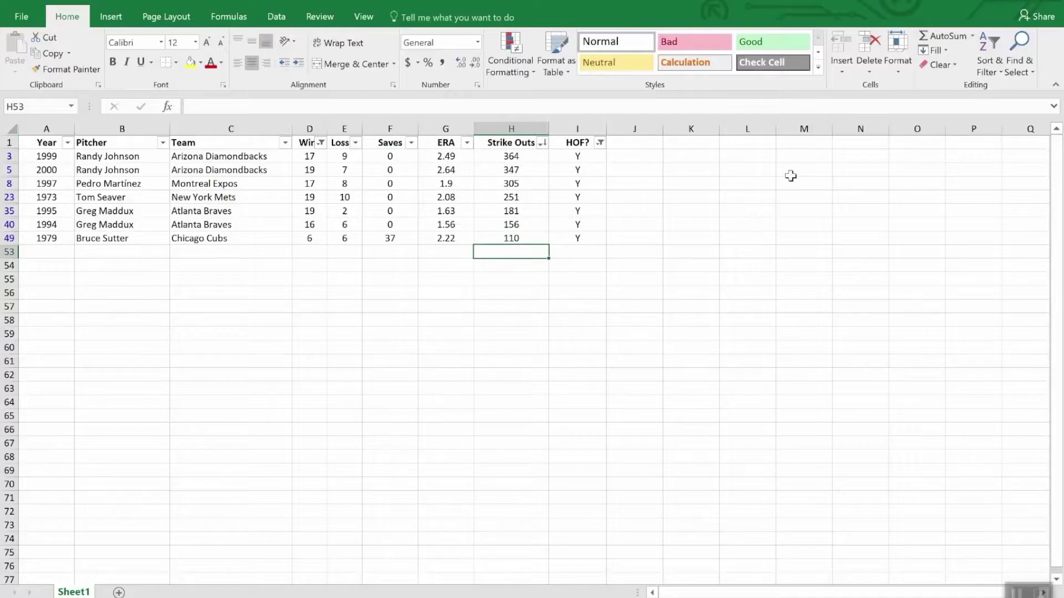
click(947, 37)
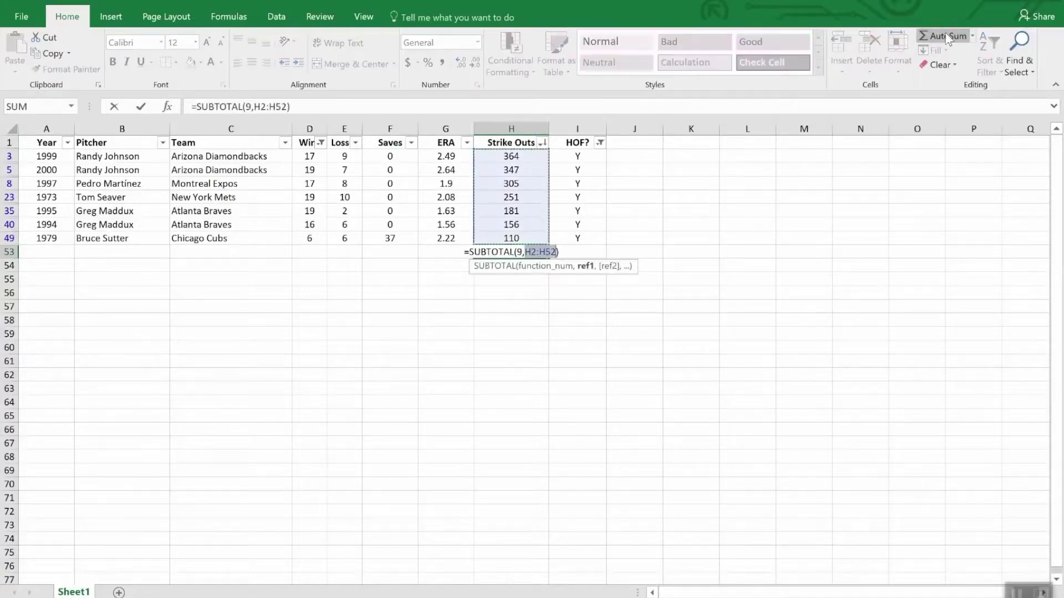
key(Return)
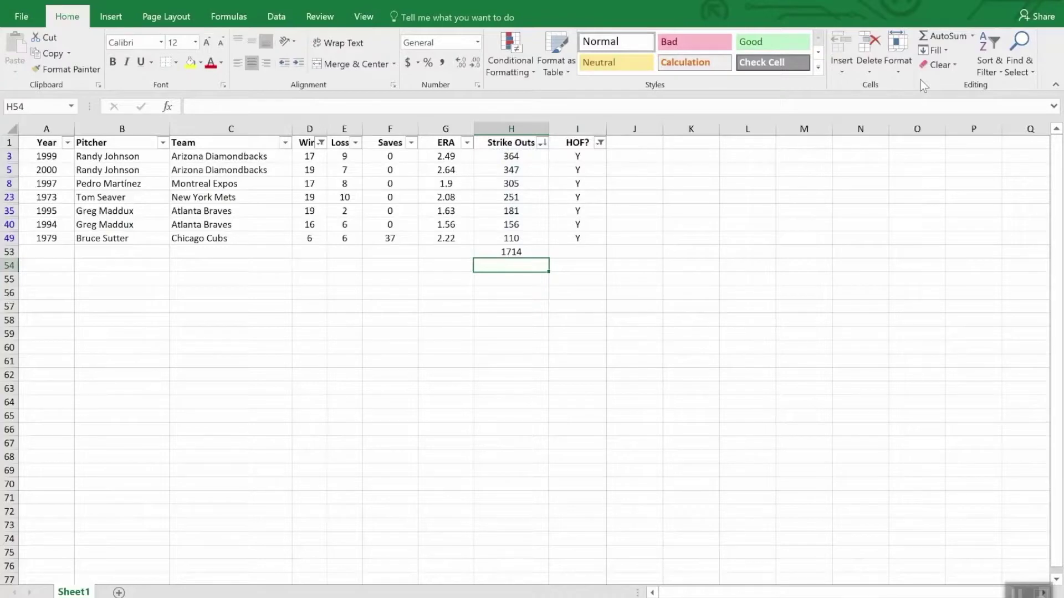
Step: Clear the filters from the HOF? and Wins columns, and check the Strike Outs subtotal in cell H53
click(599, 142)
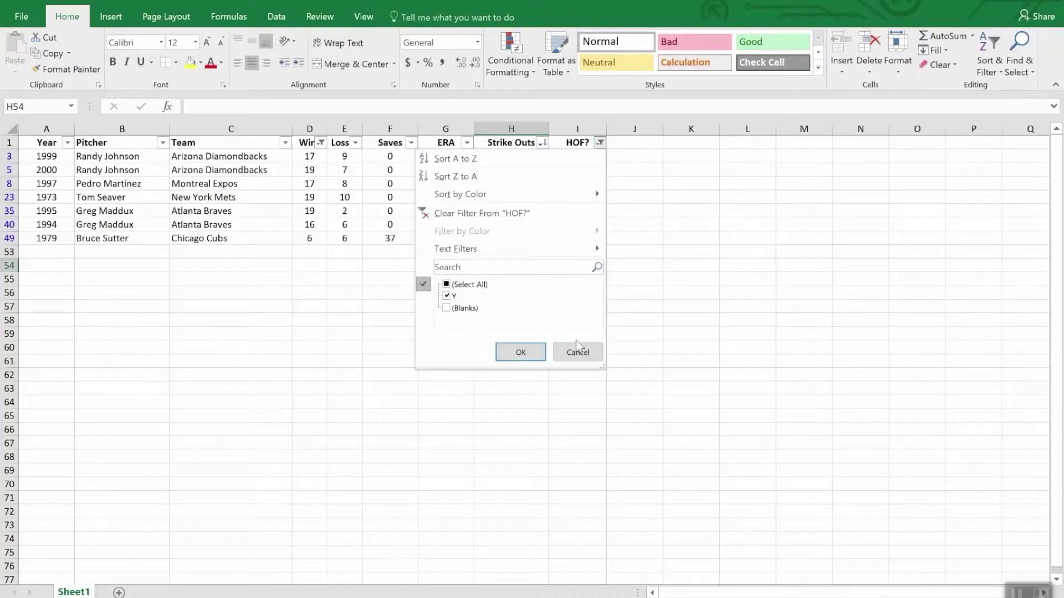
click(509, 213)
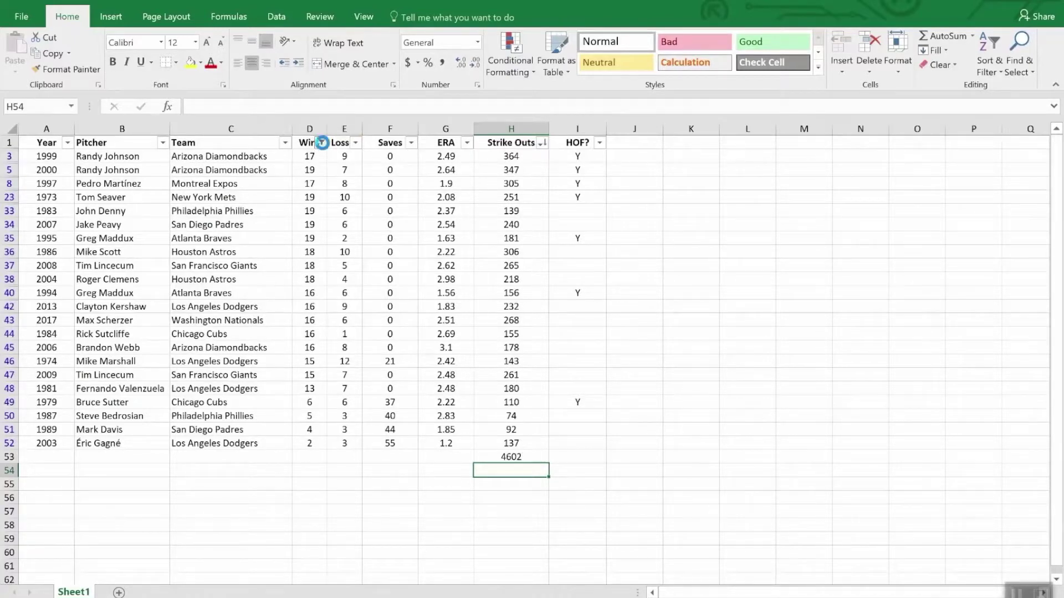
click(321, 142)
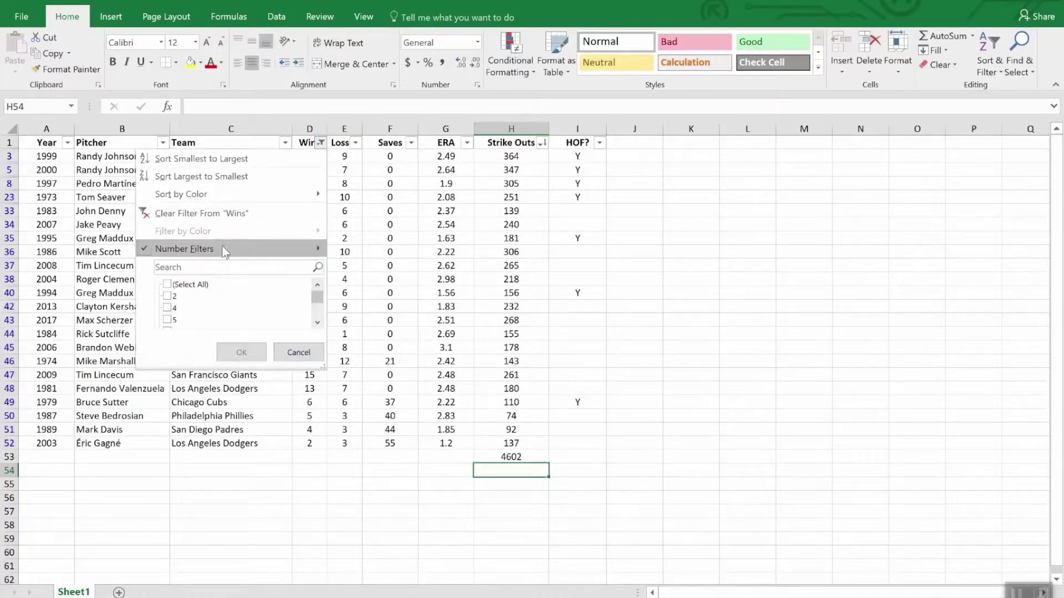
click(225, 215)
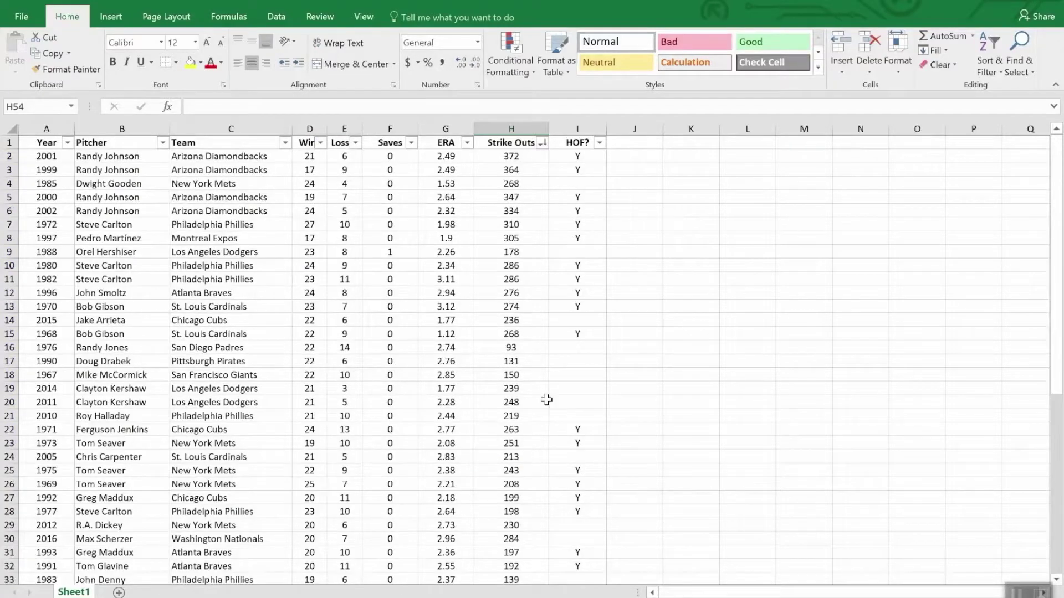
scroll(546, 398, down, 12)
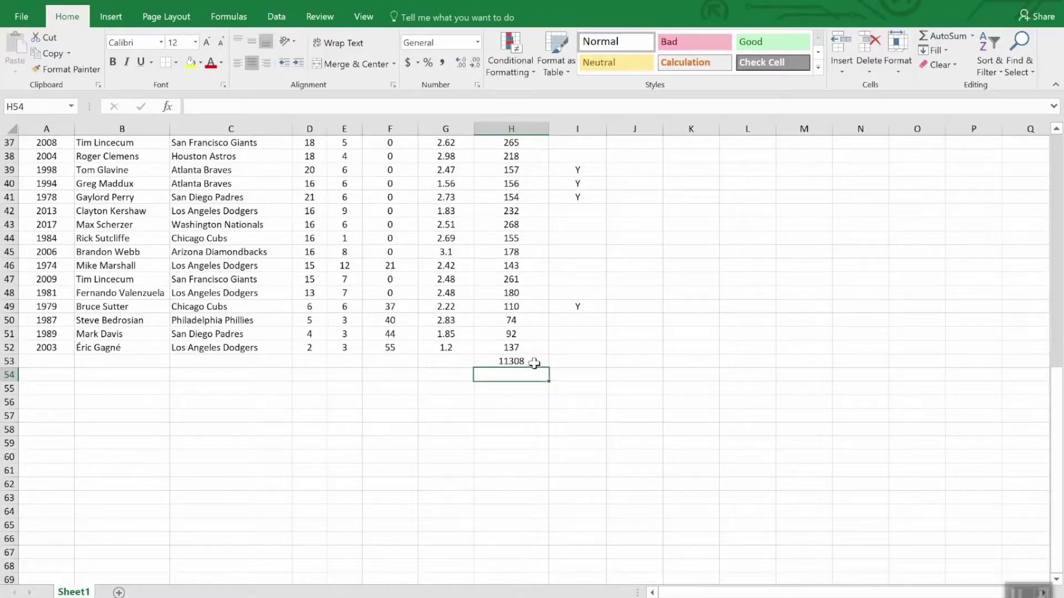
click(536, 361)
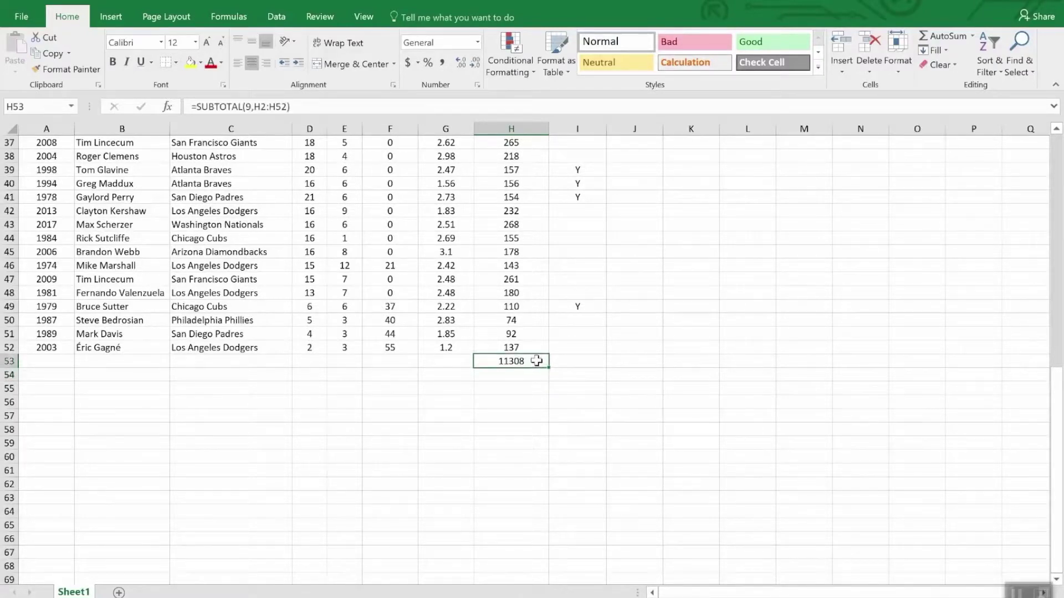
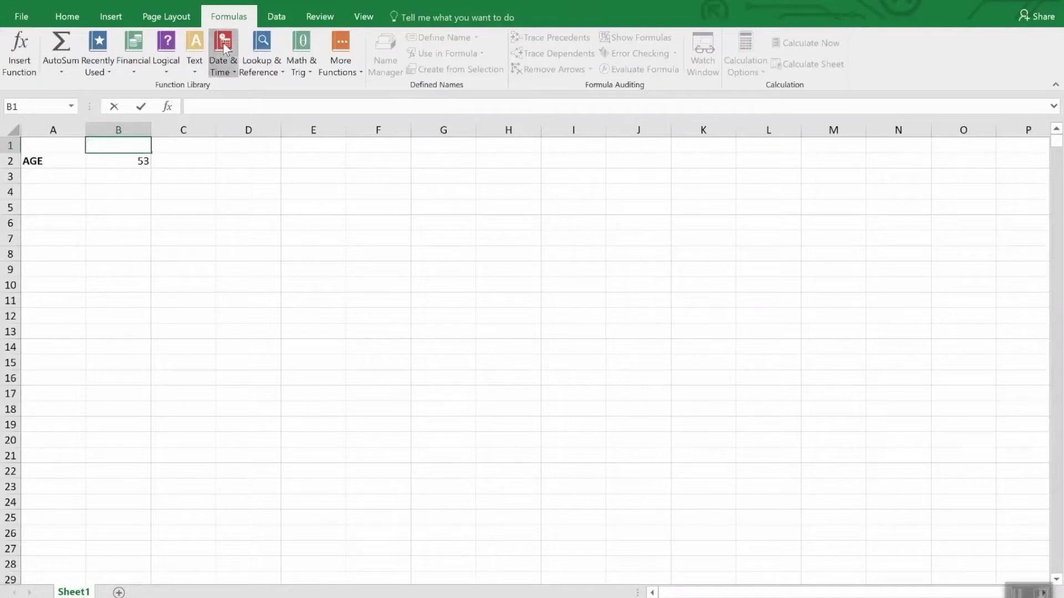
Step: Look through the list of Date & Time functions, and examine the age formula in cell B2
click(225, 48)
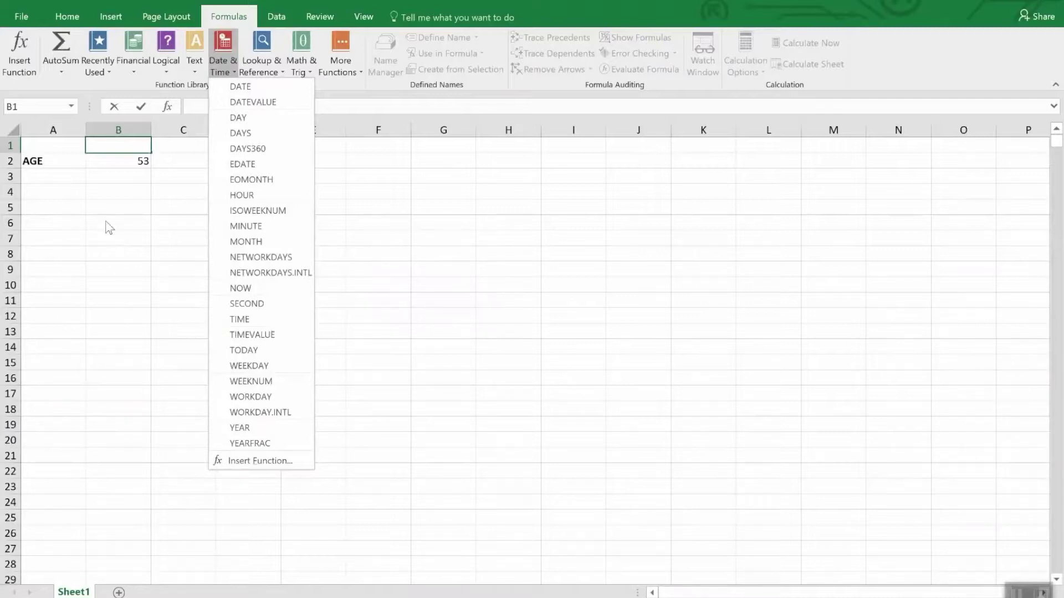
click(108, 158)
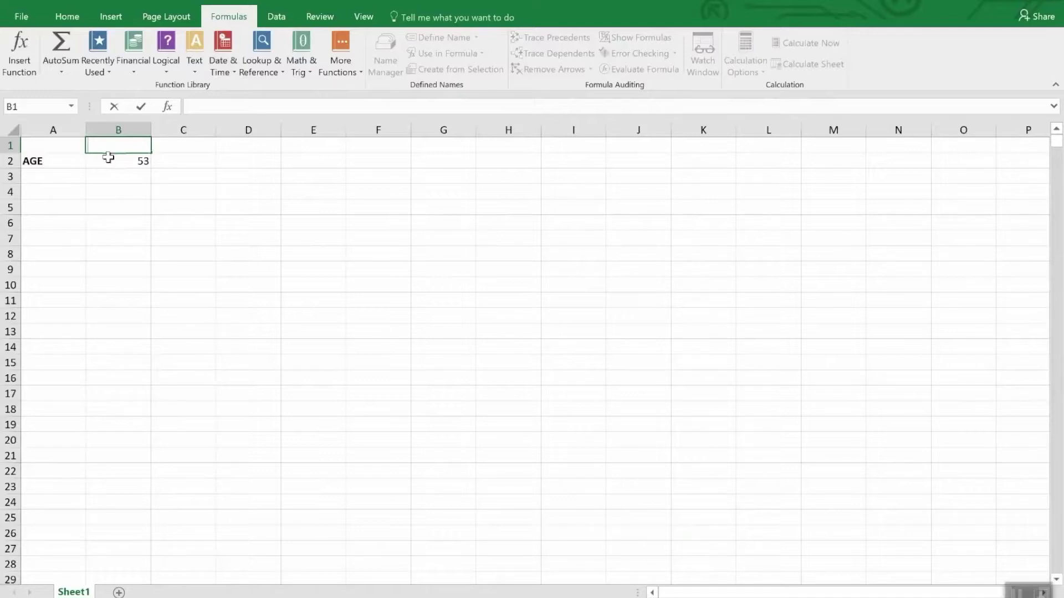
click(108, 160)
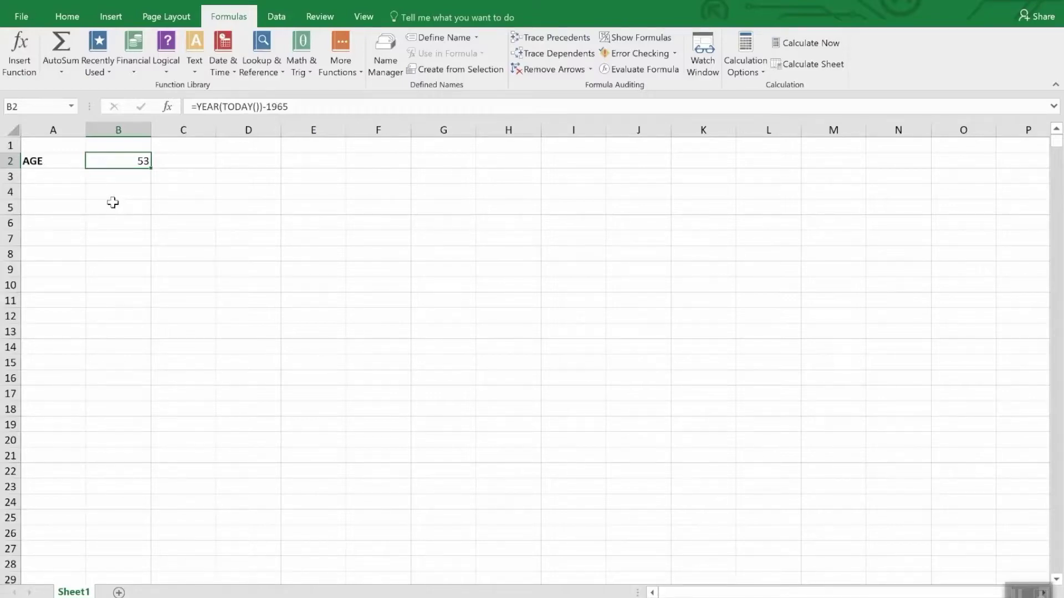
Step: Examine the number formats available for cell B2, including the date types and the Time category in Format Cells
click(65, 20)
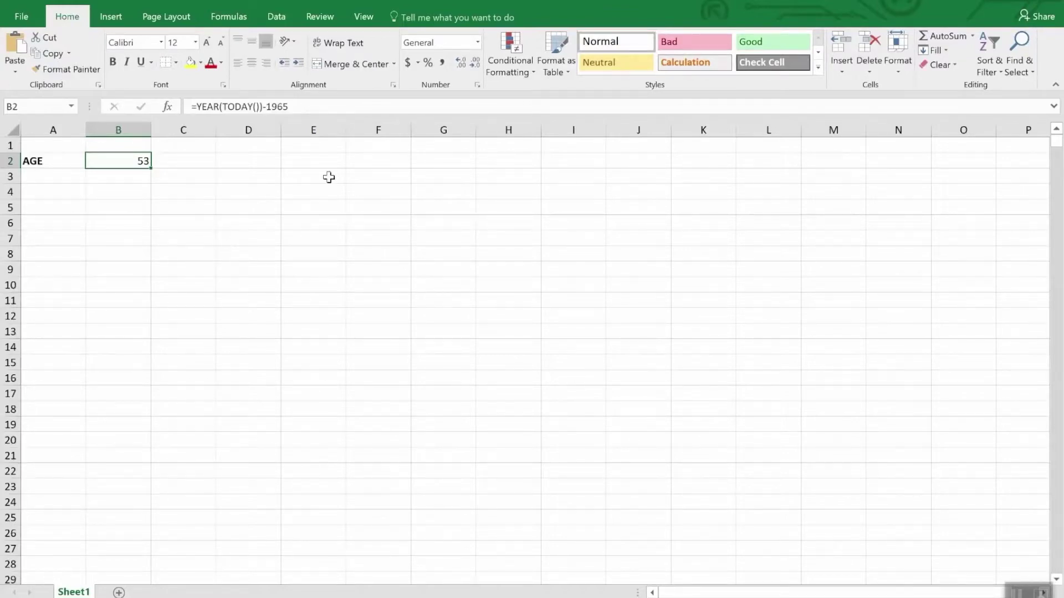
click(477, 42)
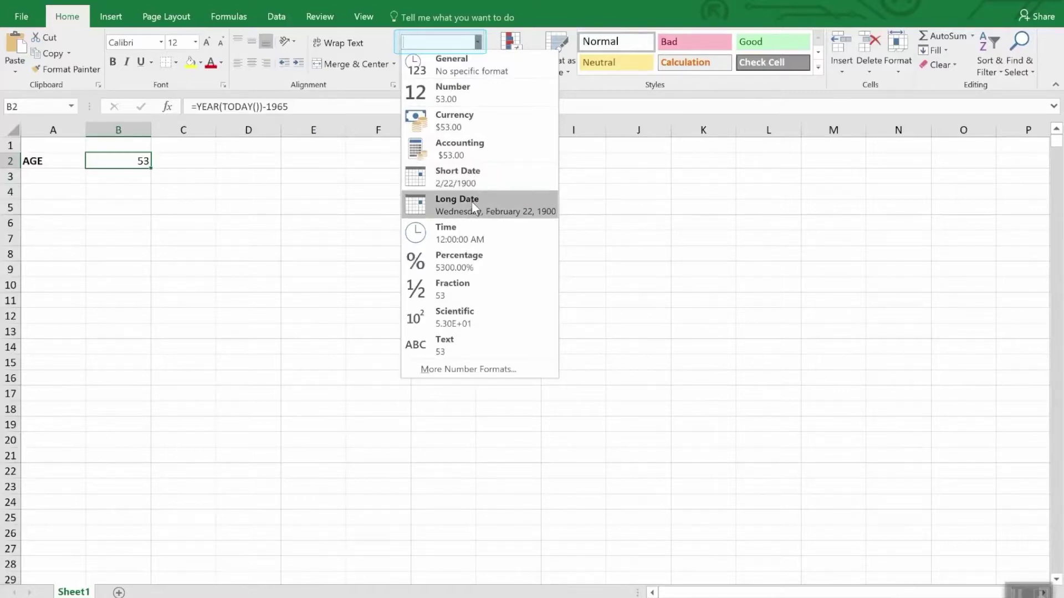
click(454, 370)
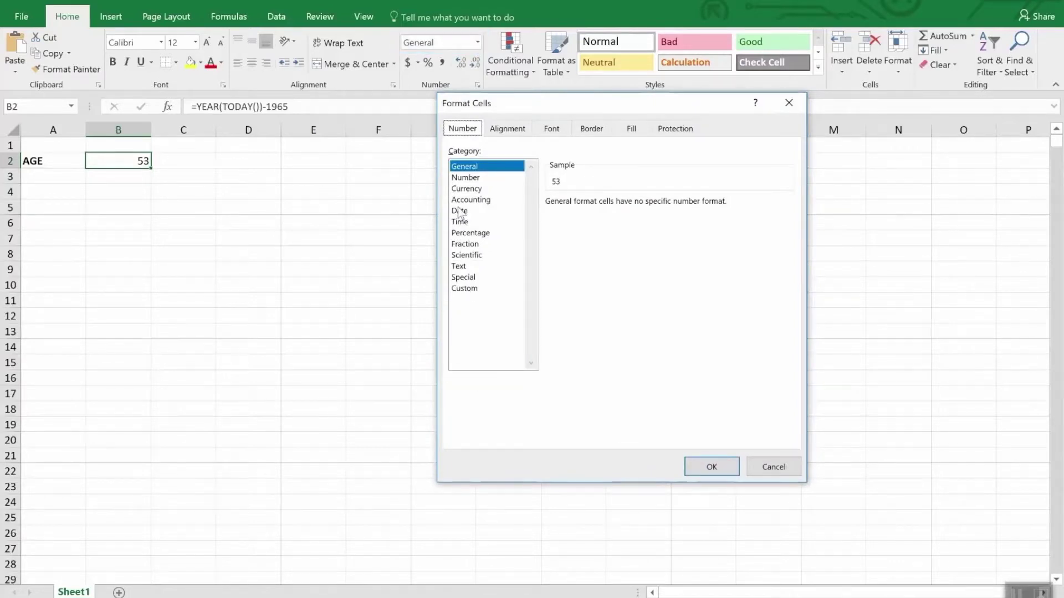
click(459, 211)
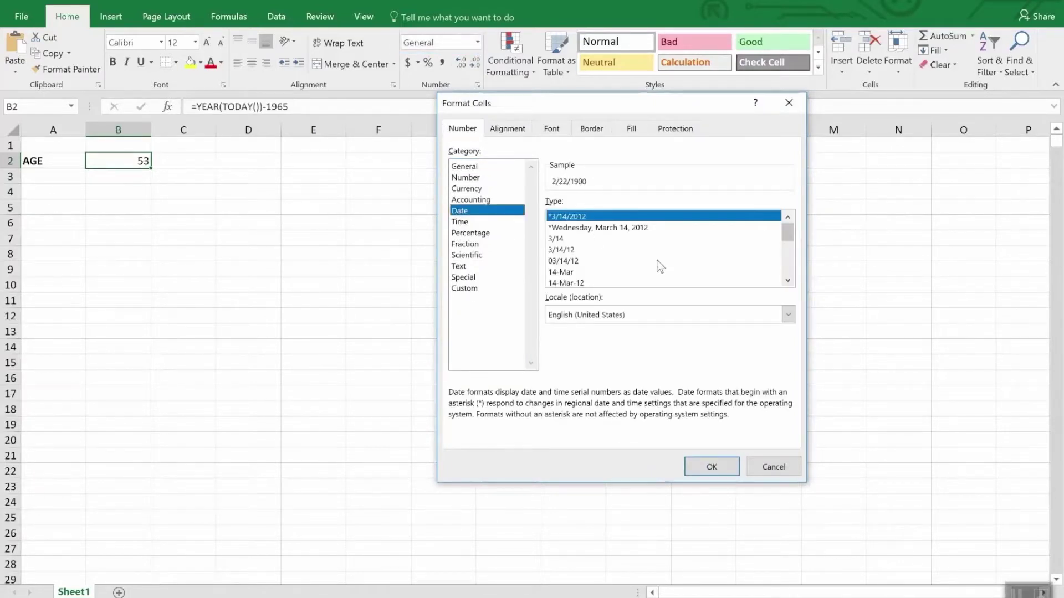
mouse_move(788, 238)
mouse_down()
mouse_move(800, 268)
mouse_move(794, 248)
mouse_up()
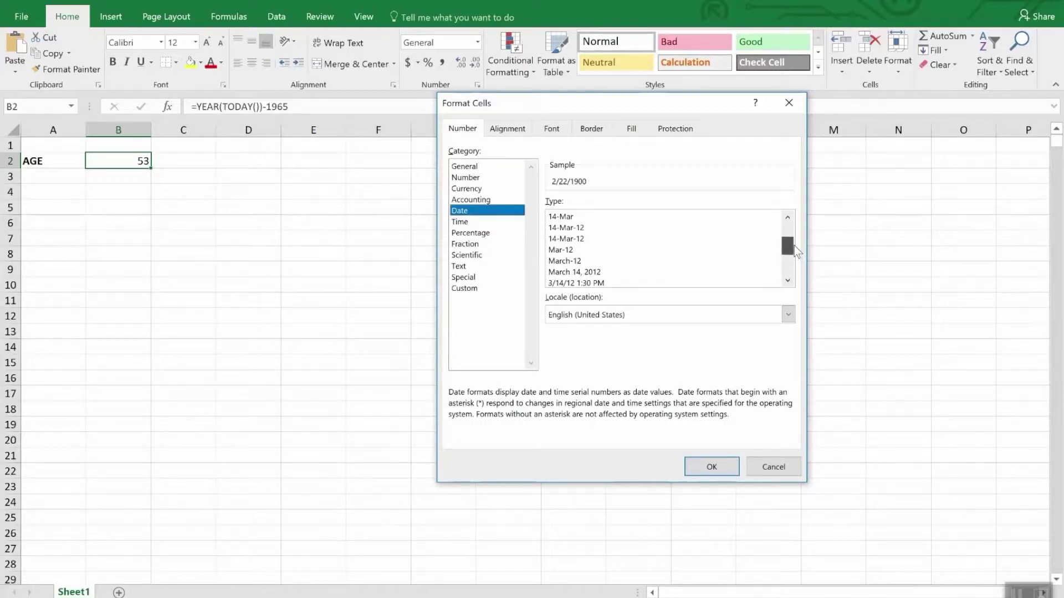
drag(793, 246, 796, 256)
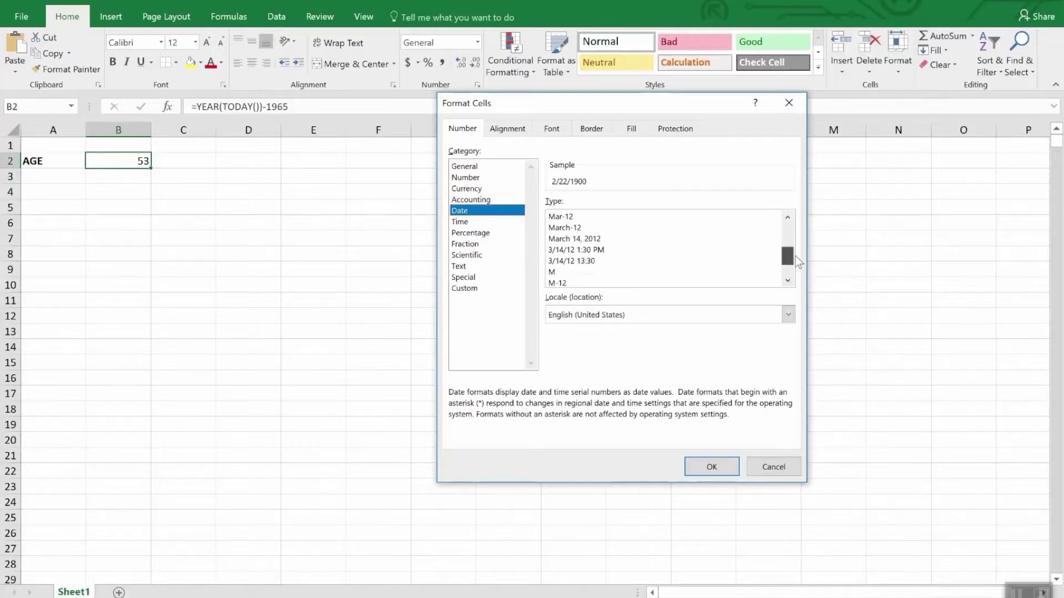
click(468, 222)
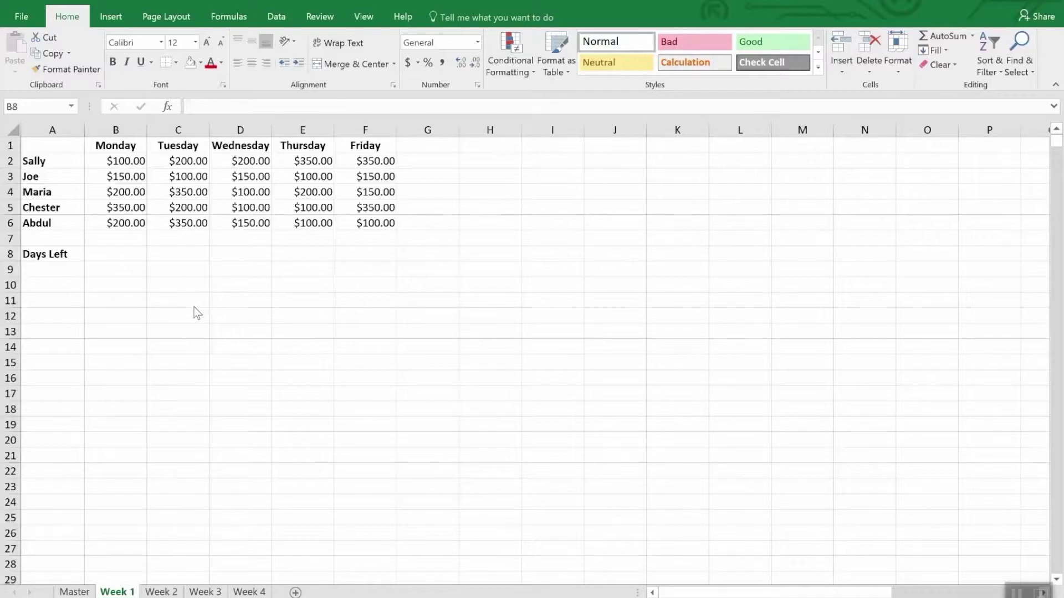
Step: Replace the Monday heading in cell B1 of the Week 1 sheet with the date 4/2/2018
click(126, 146)
click(126, 146)
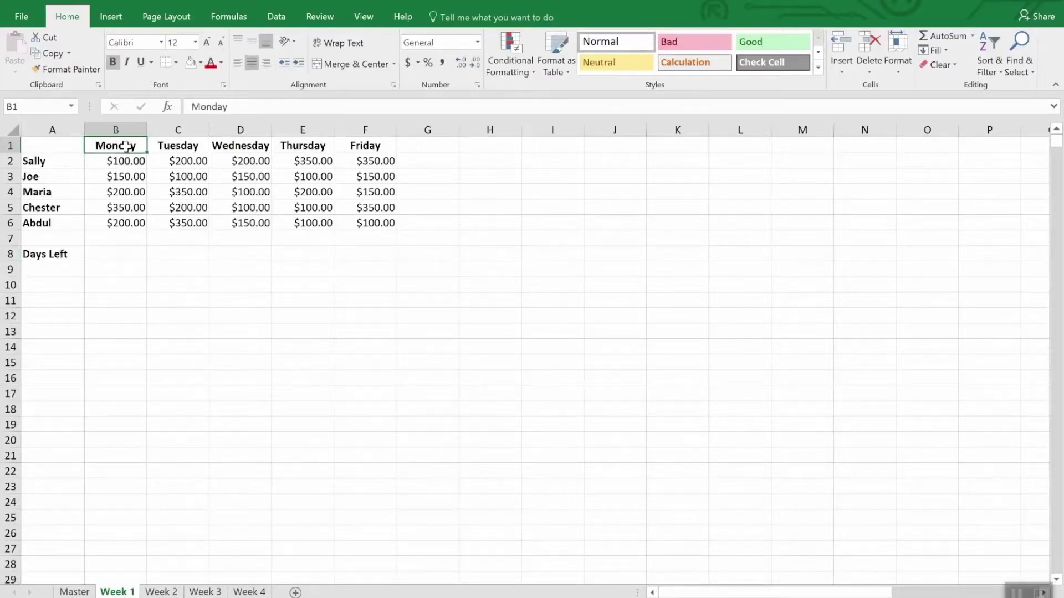
text(4/2/)
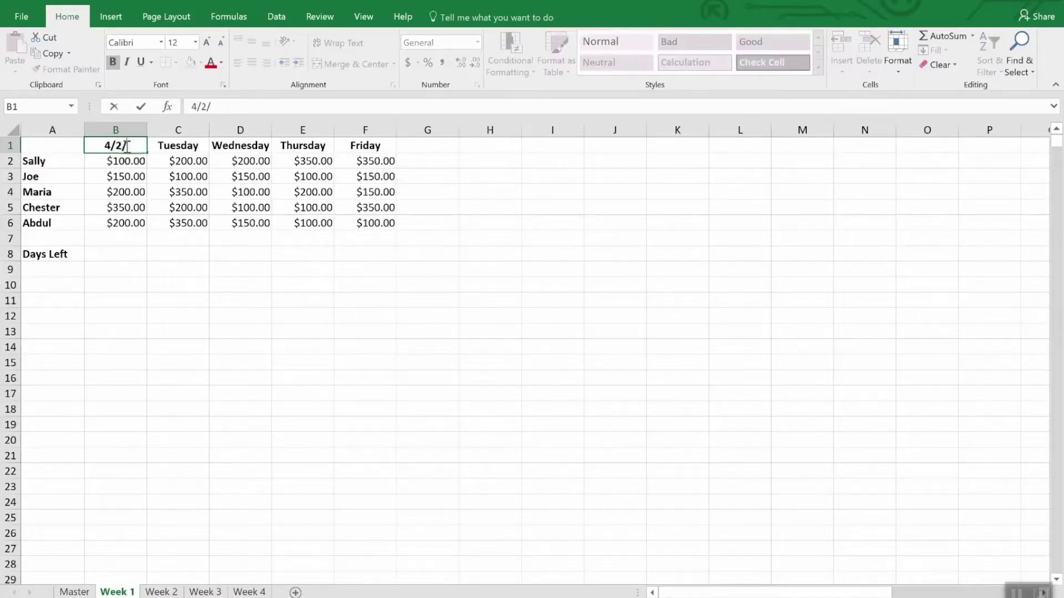
text(2018)
key(Return)
Step: Replace the Tuesday heading in cell C1 with the formula =B1+1
click(125, 146)
key(Right)
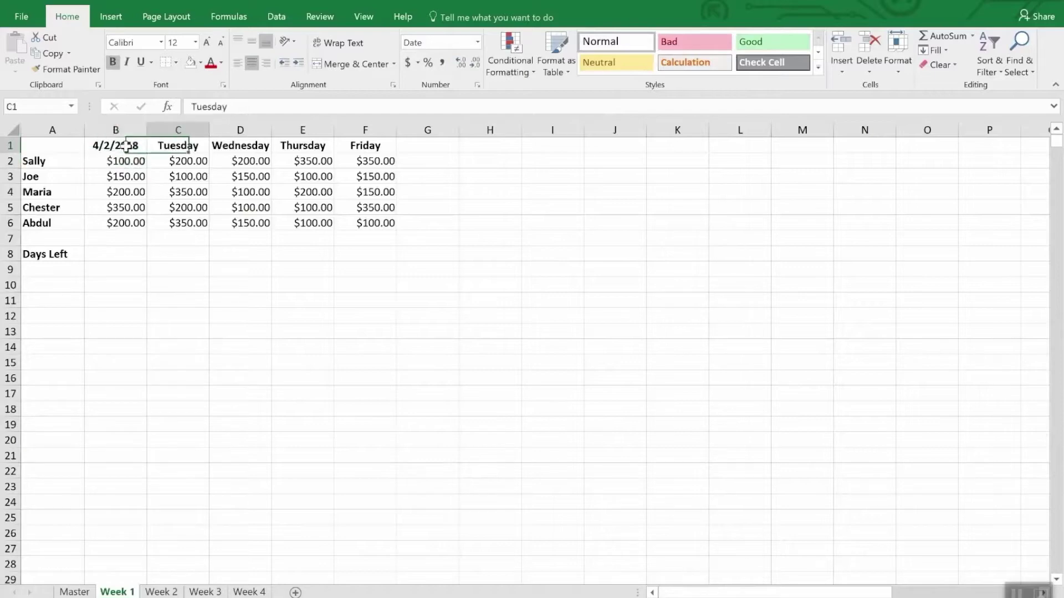
text(=)
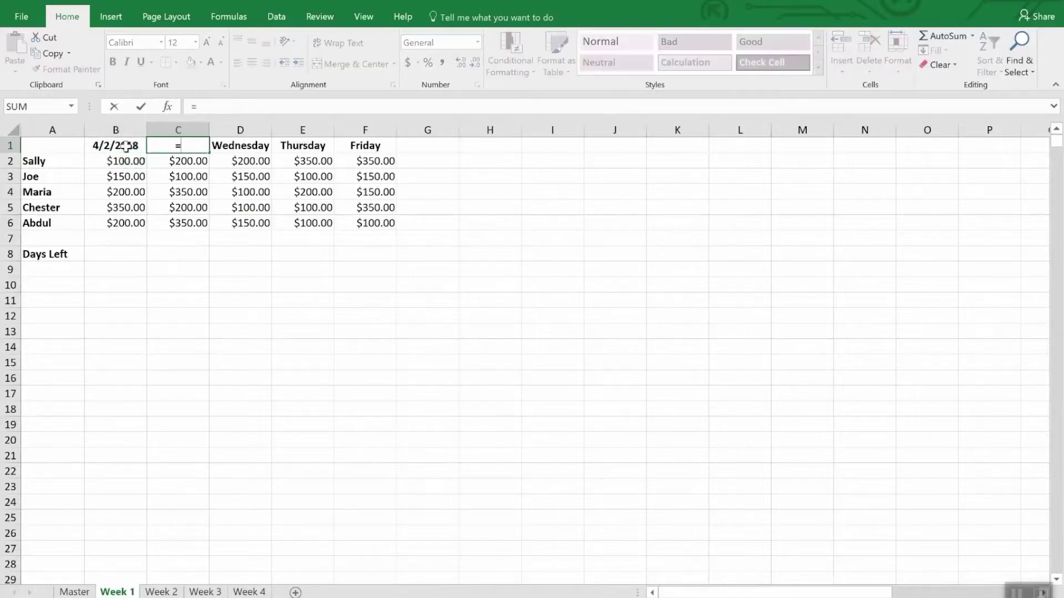
text(b)
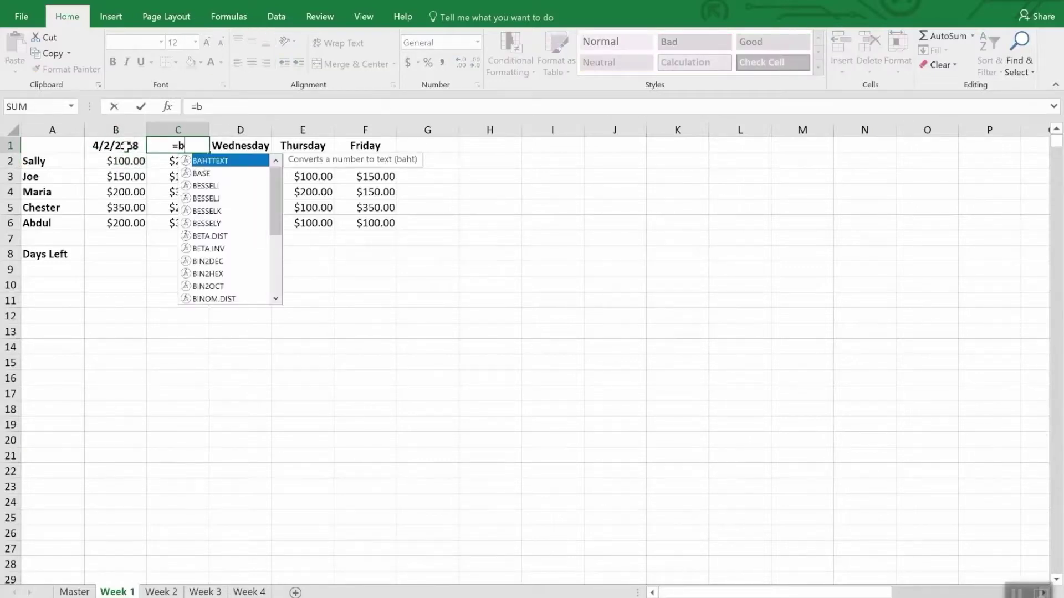
text(2)
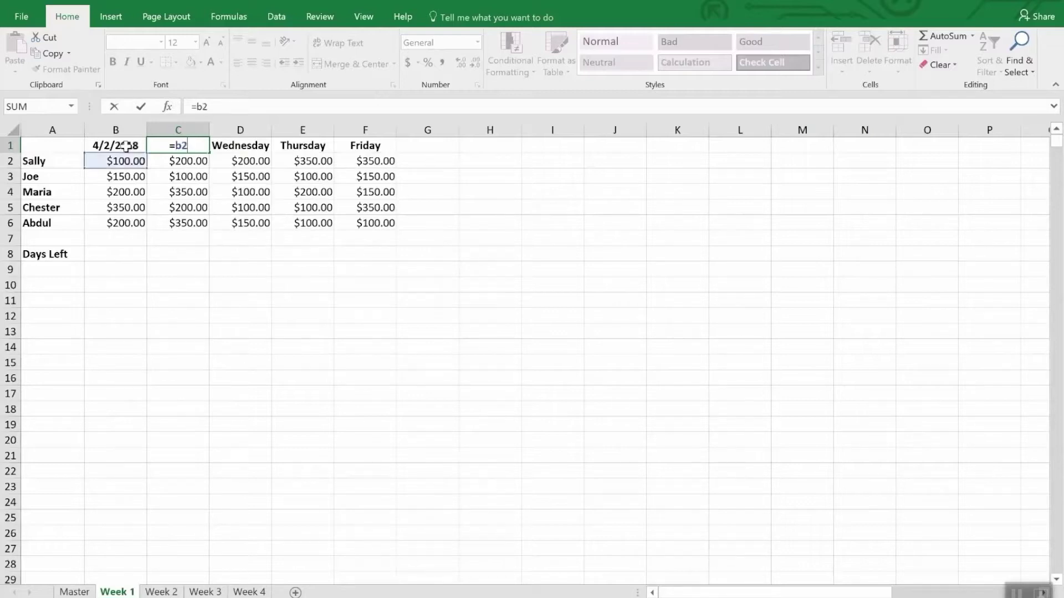
key(BackSpace)
text(1)
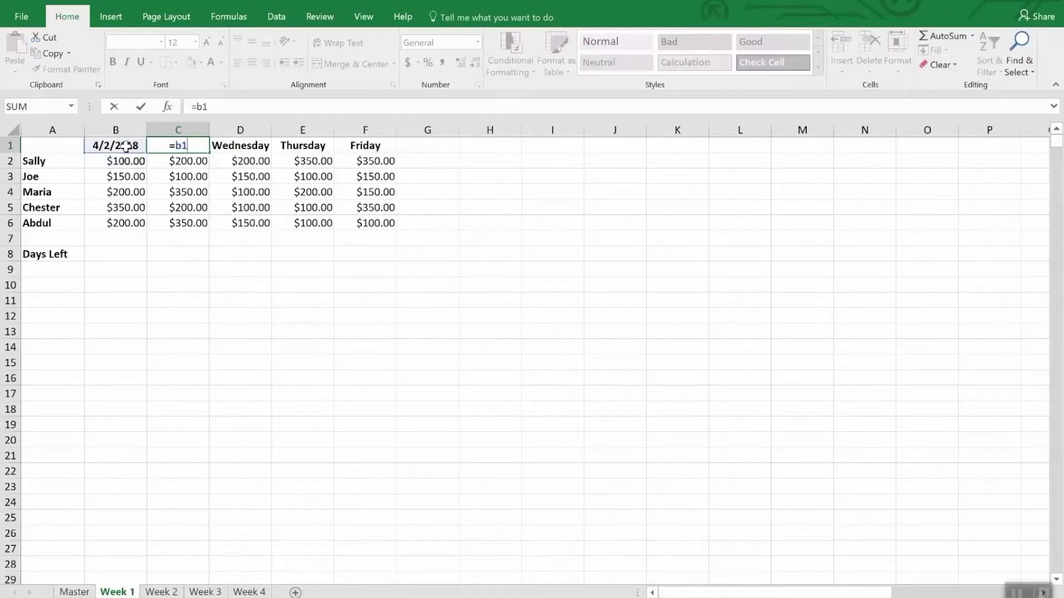
text(+1)
key(Return)
key(Up)
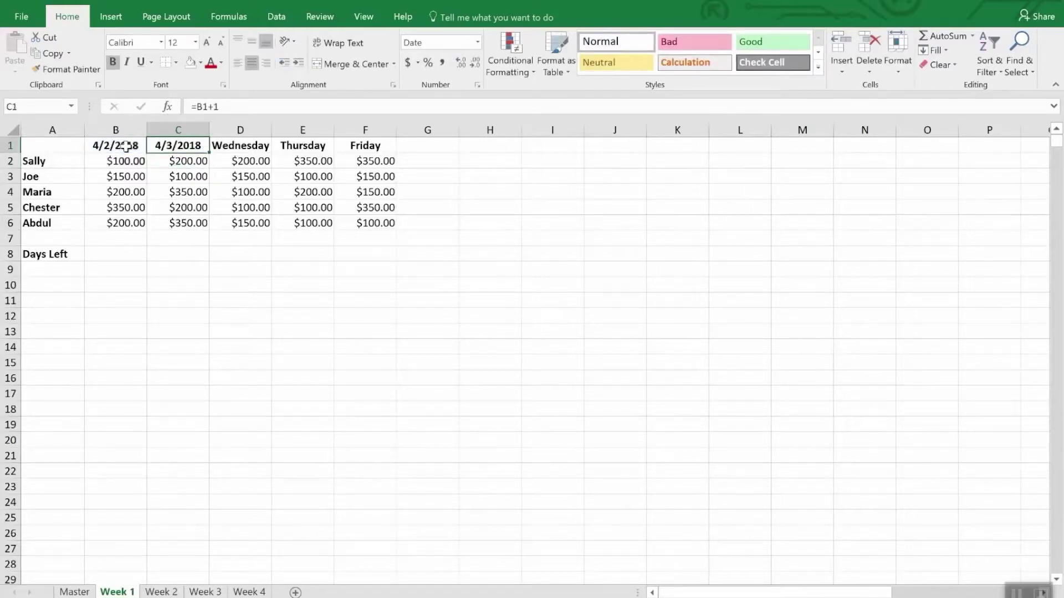
Step: Copy the date formula from C1 over the Wednesday, Thursday and Friday headings in D1:F1
key(ctrl+c)
key(Right)
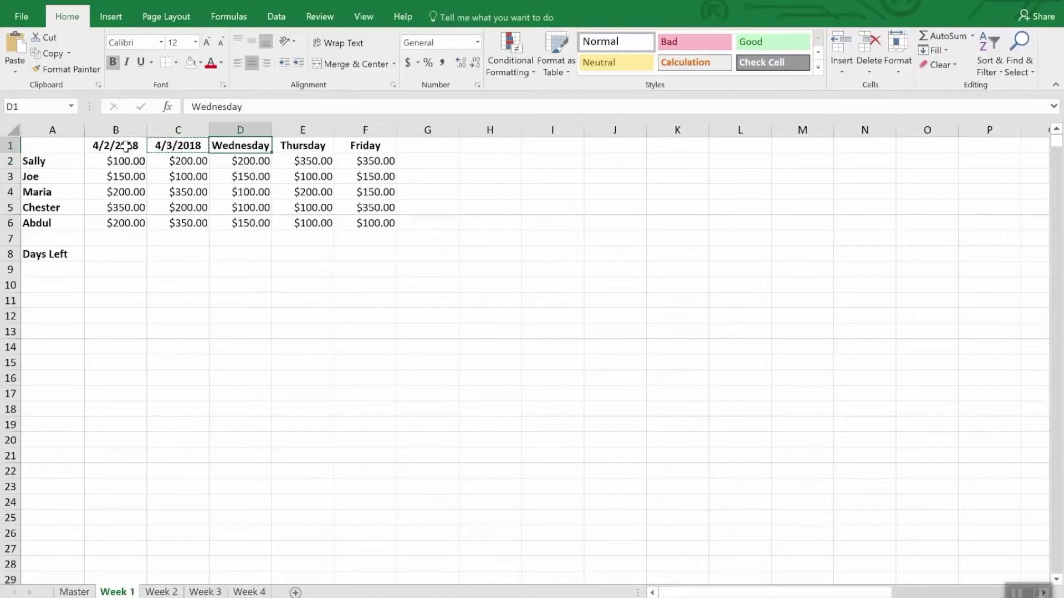
key(ctrl+v)
key(Right)
key(ctrl+v)
key(Right)
key(ctrl+v)
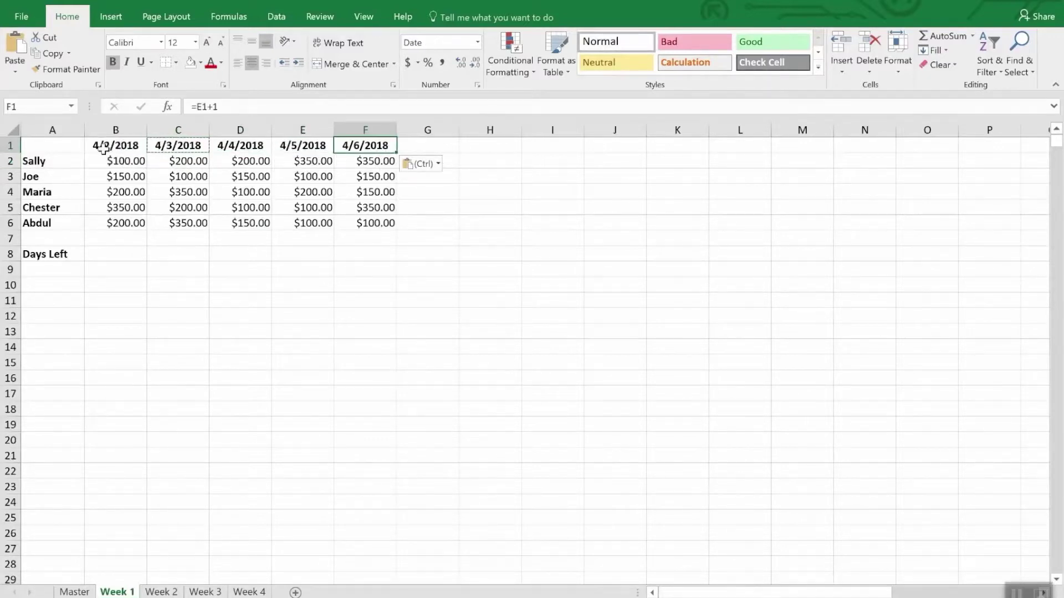
drag(108, 147, 360, 146)
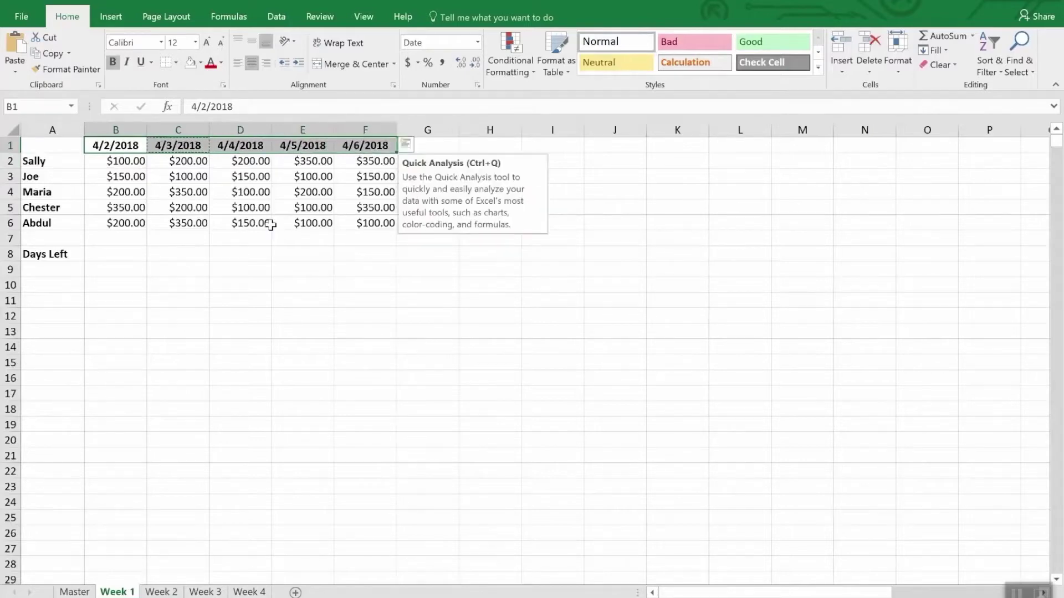
Step: Paste the copied date formula over the weekday headings in B1:F1 of the Week 2 sheet
click(161, 592)
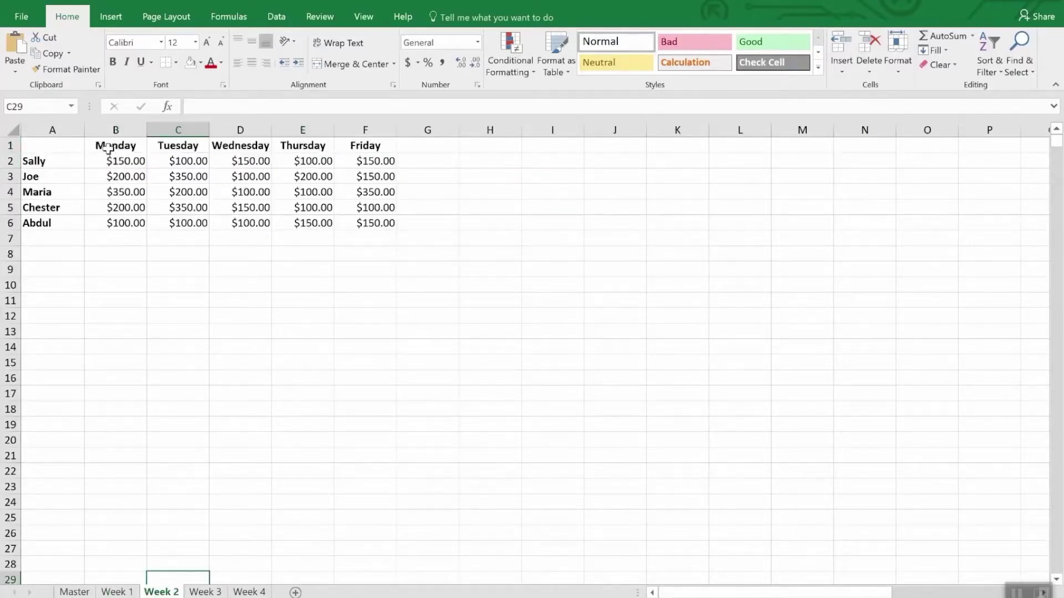
drag(105, 145, 344, 148)
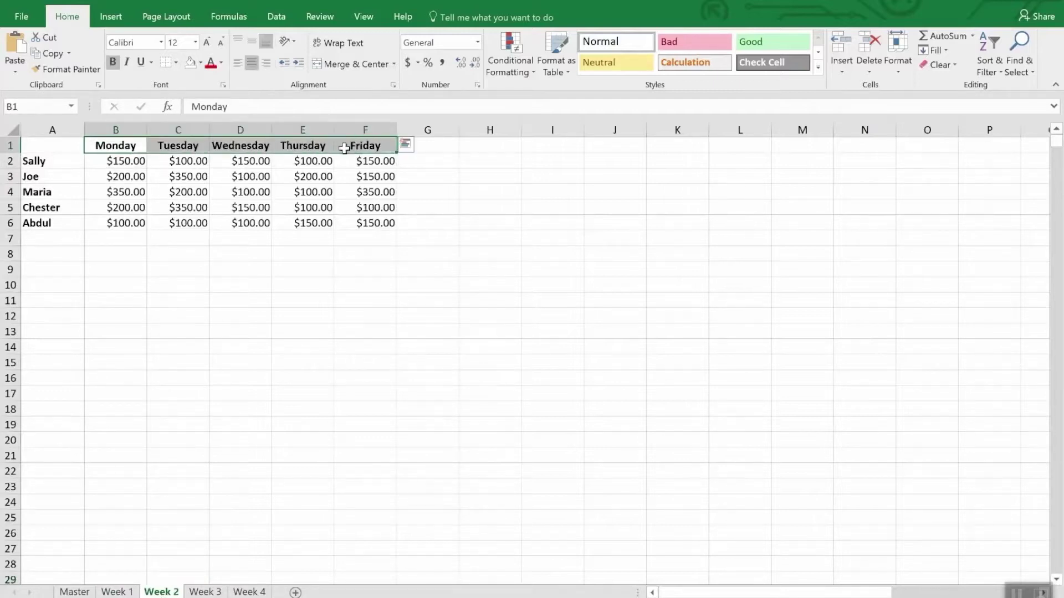
key(ctrl+v)
Step: Replace the formula in cell B1 of the Week 2 sheet with the date 4/9/2018
click(119, 146)
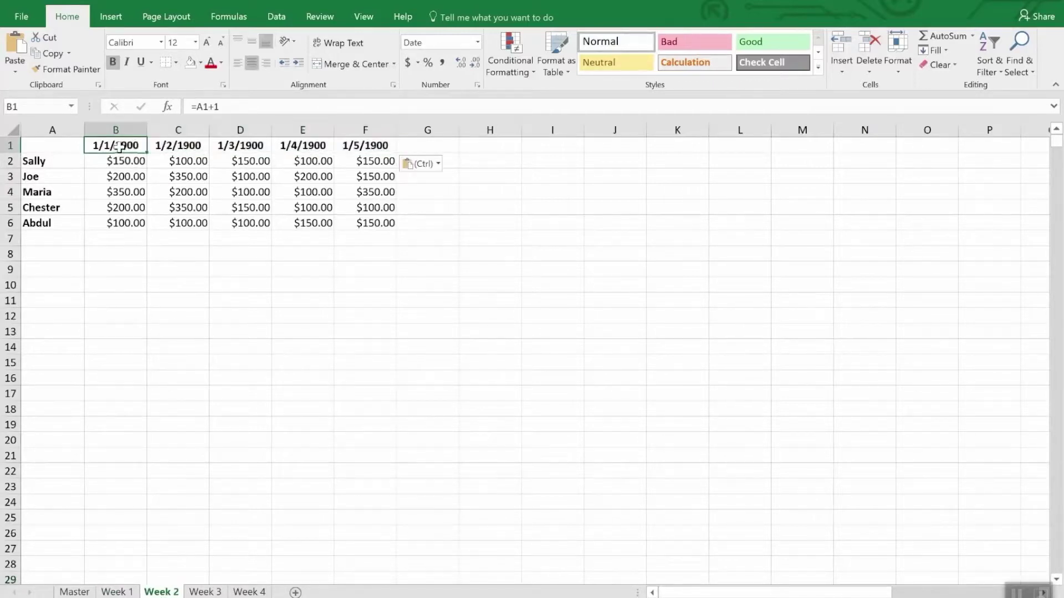
text(4)
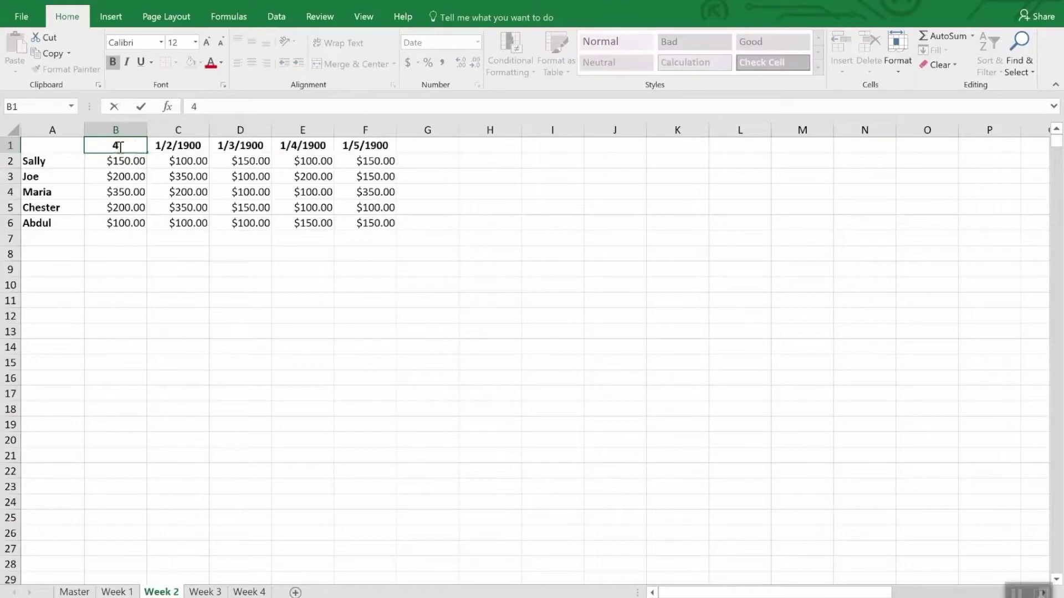
text(/9/20)
text(18)
key(Return)
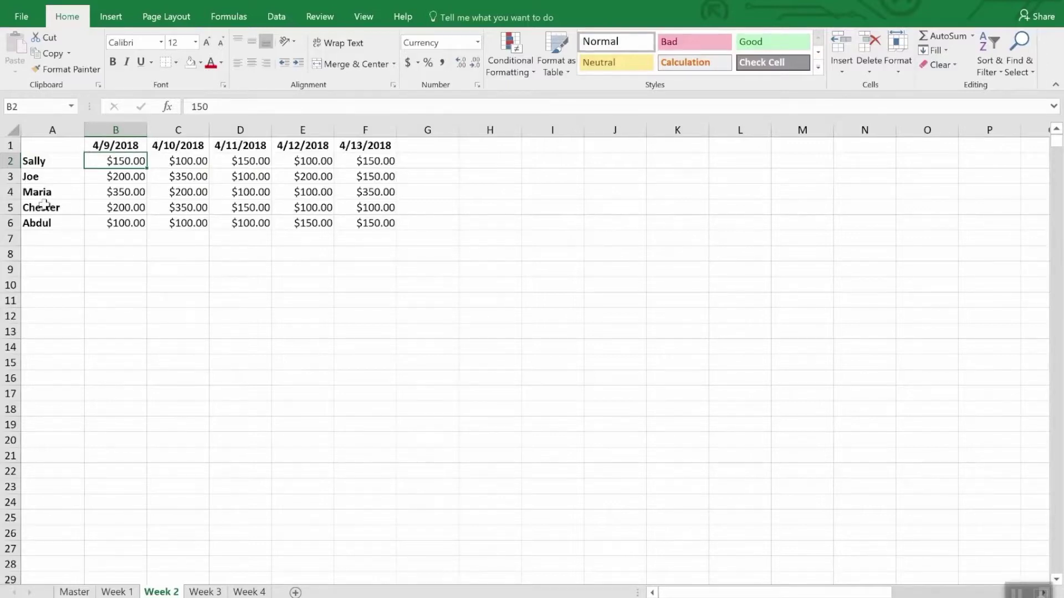
Step: Calculate the days left in cell B8 of the Week 1 sheet with the formula =Date(2018,4,30)-today()
click(111, 592)
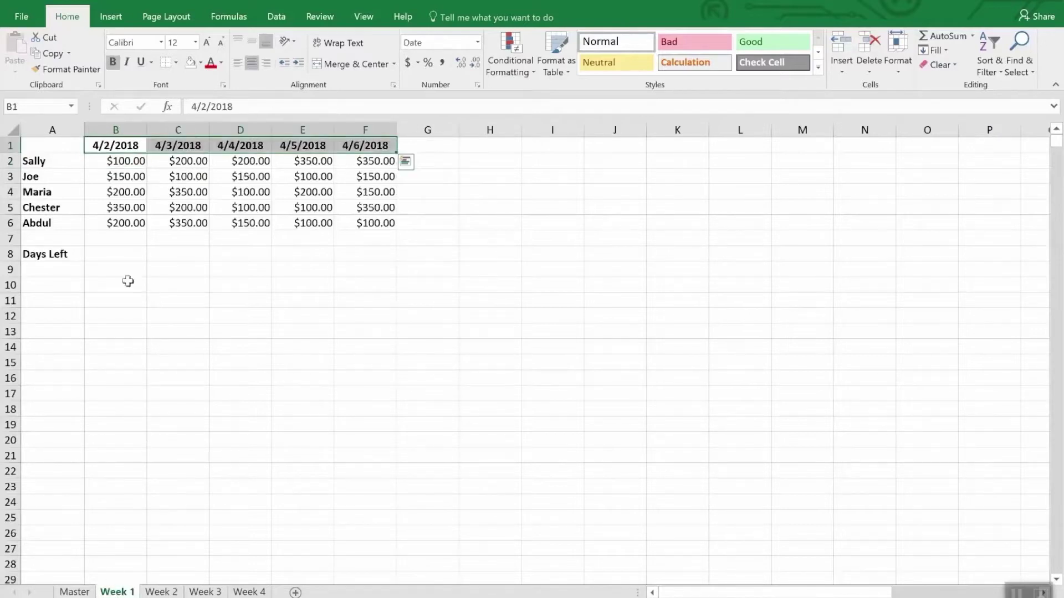
click(114, 254)
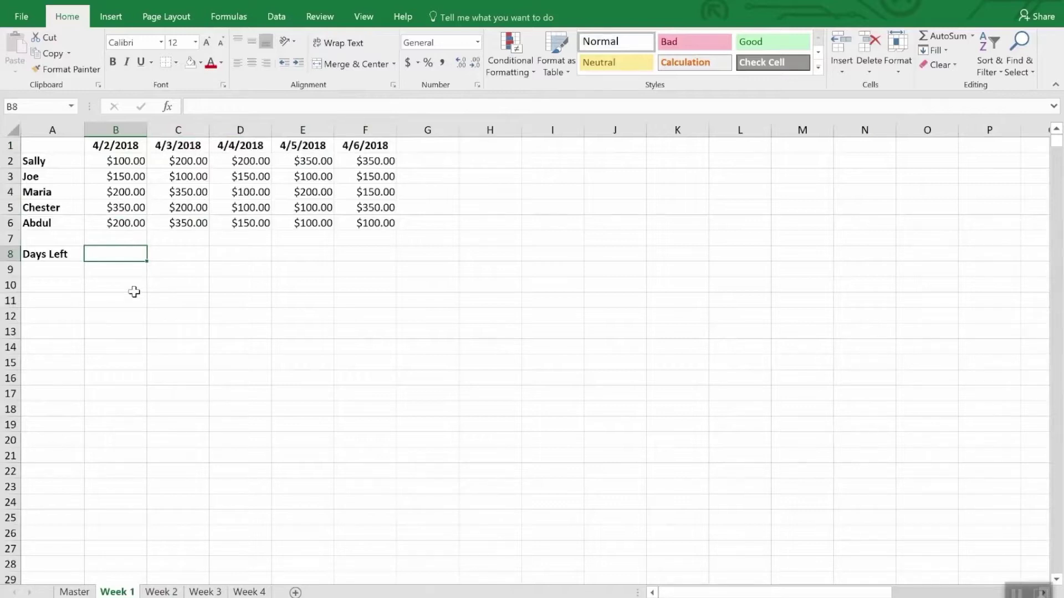
text(=)
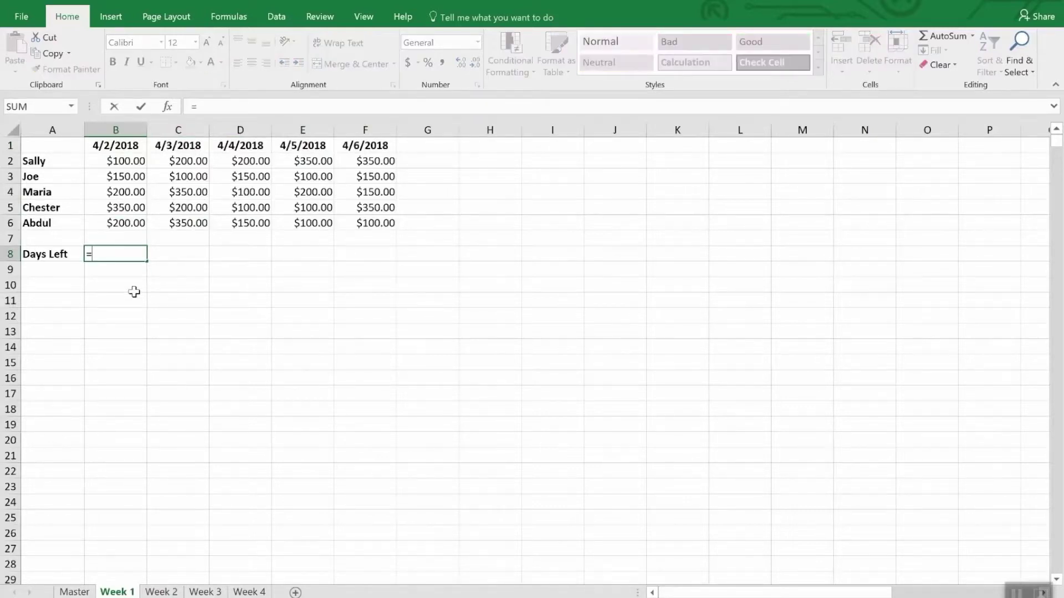
text(Da)
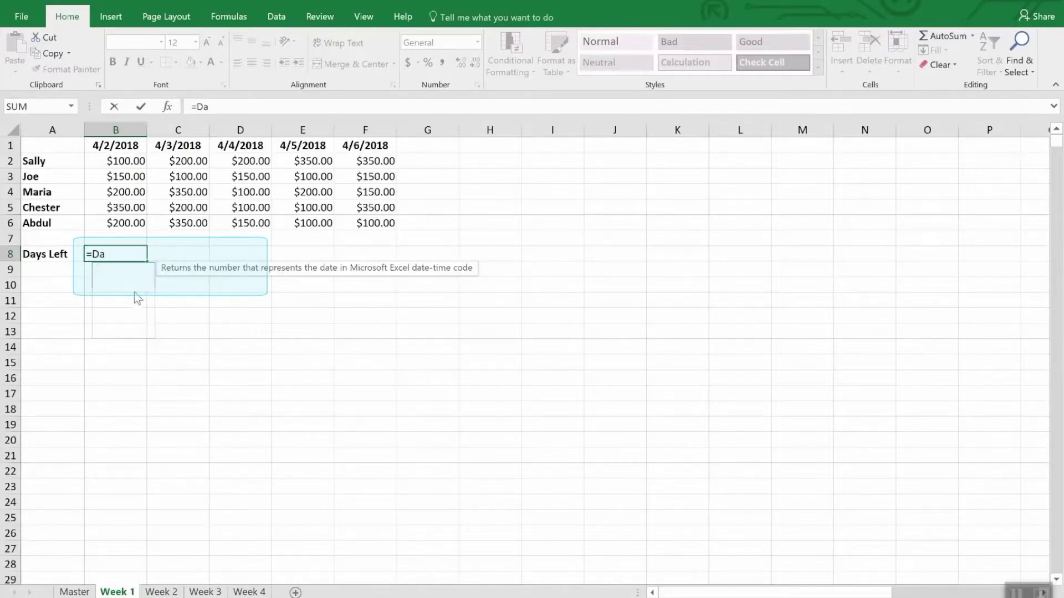
text(te()
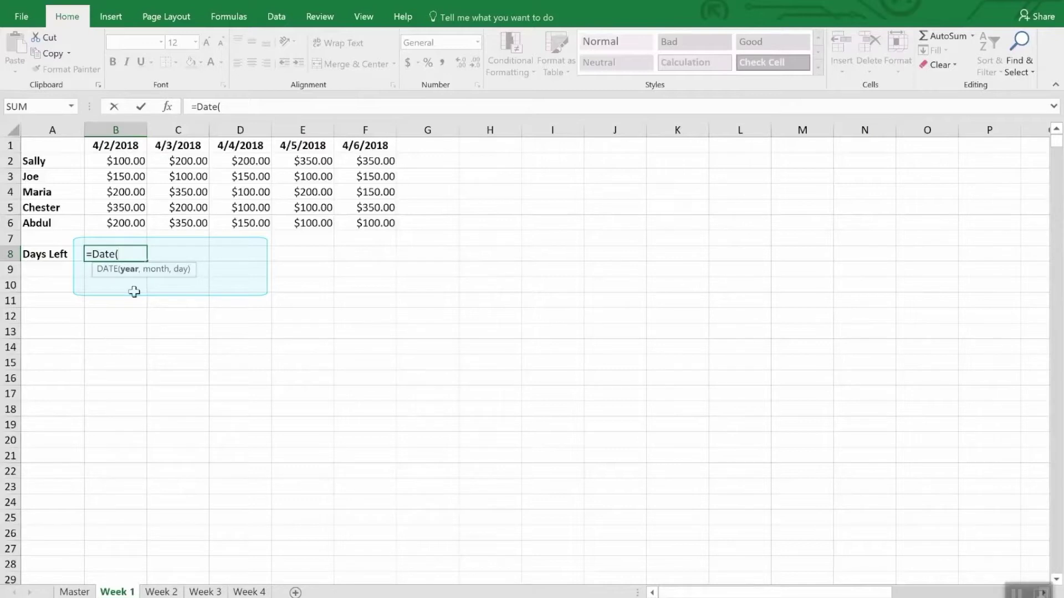
text(2018,4,)
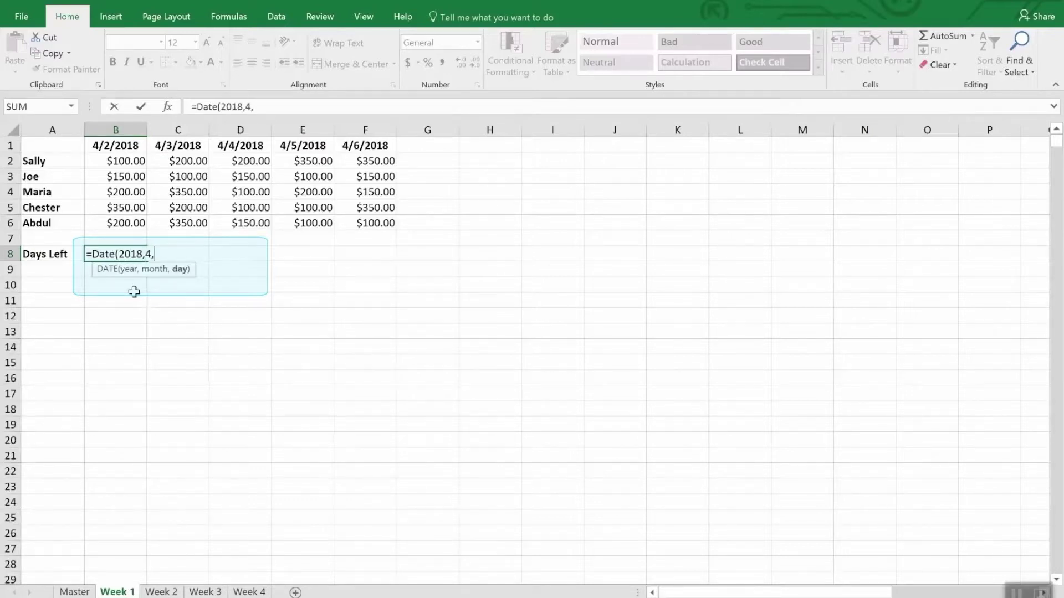
text(30))
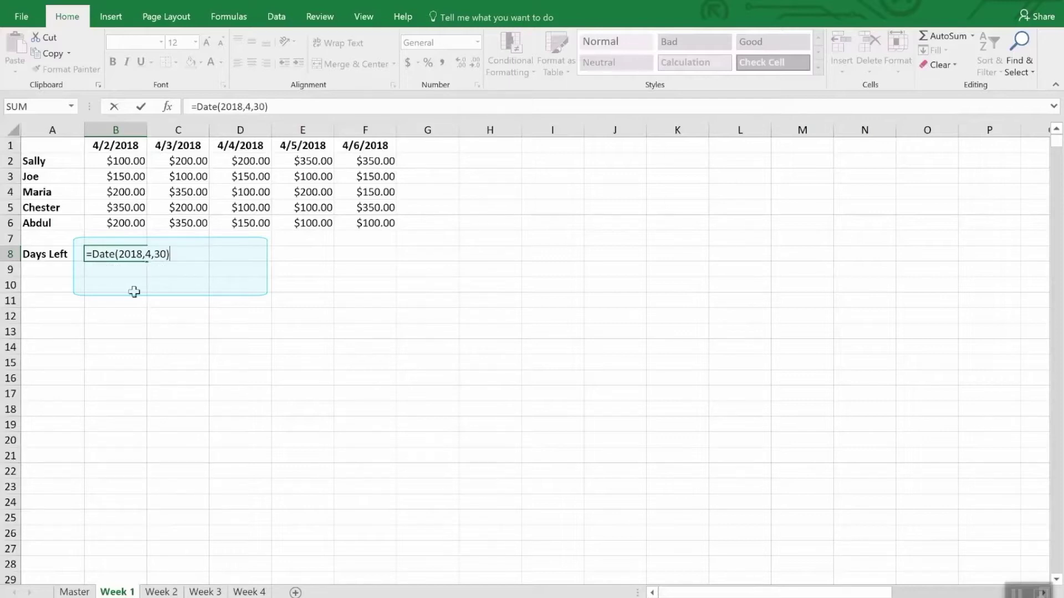
text(-today)
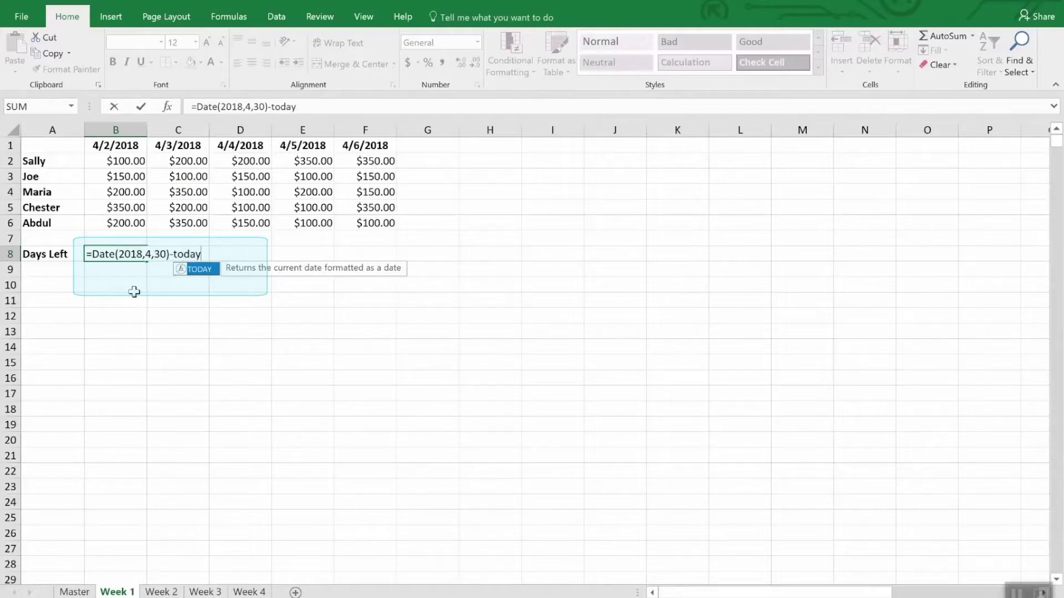
text(())
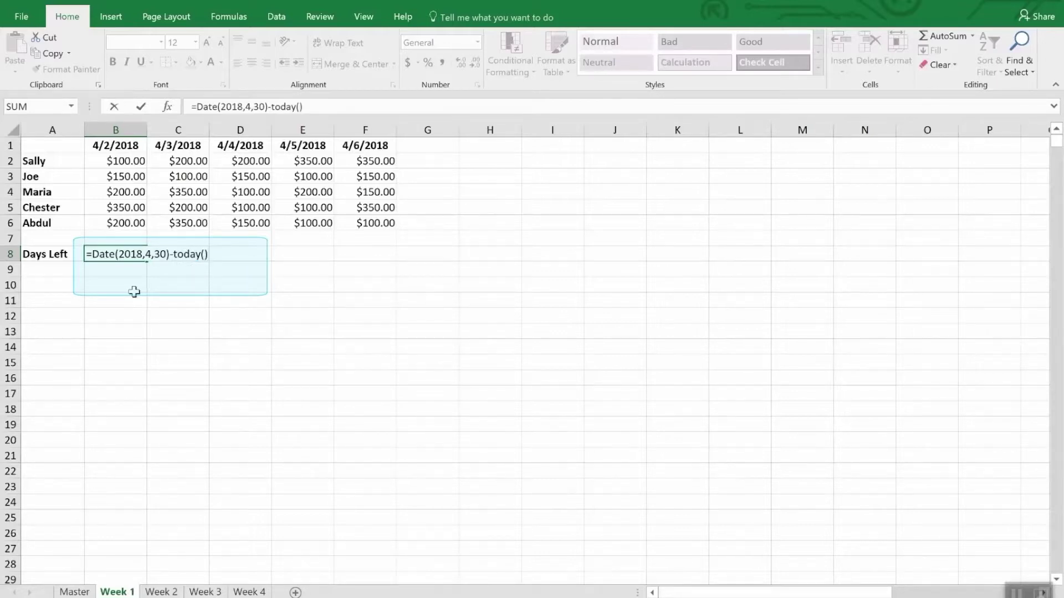
key(Return)
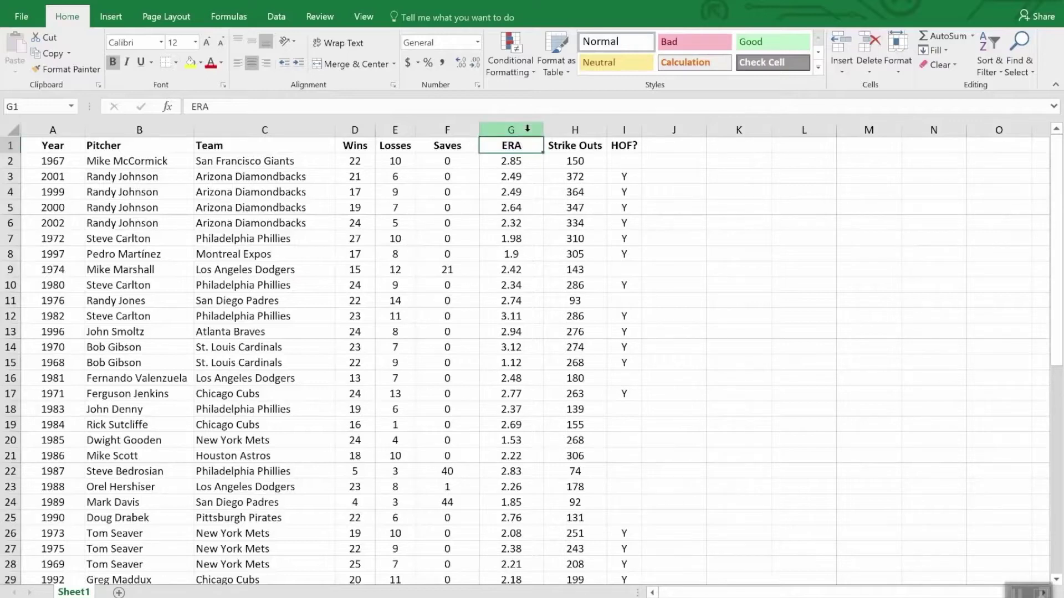
Step: Highlight values less than 2.00 in the pitching table's ERA column with Light Red Fill with Dark Red Text, and check the column
click(505, 126)
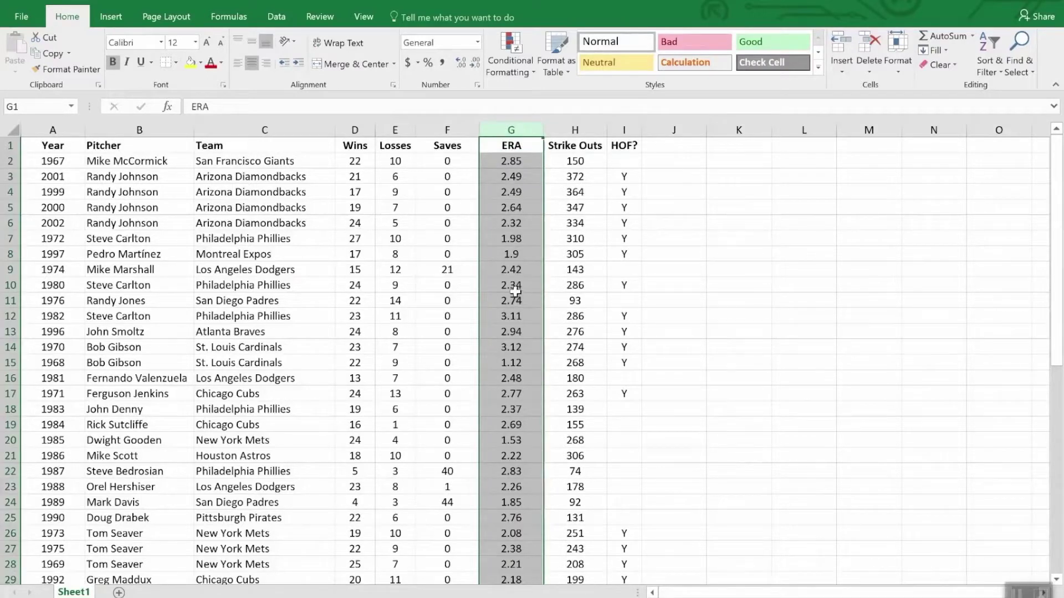
click(510, 44)
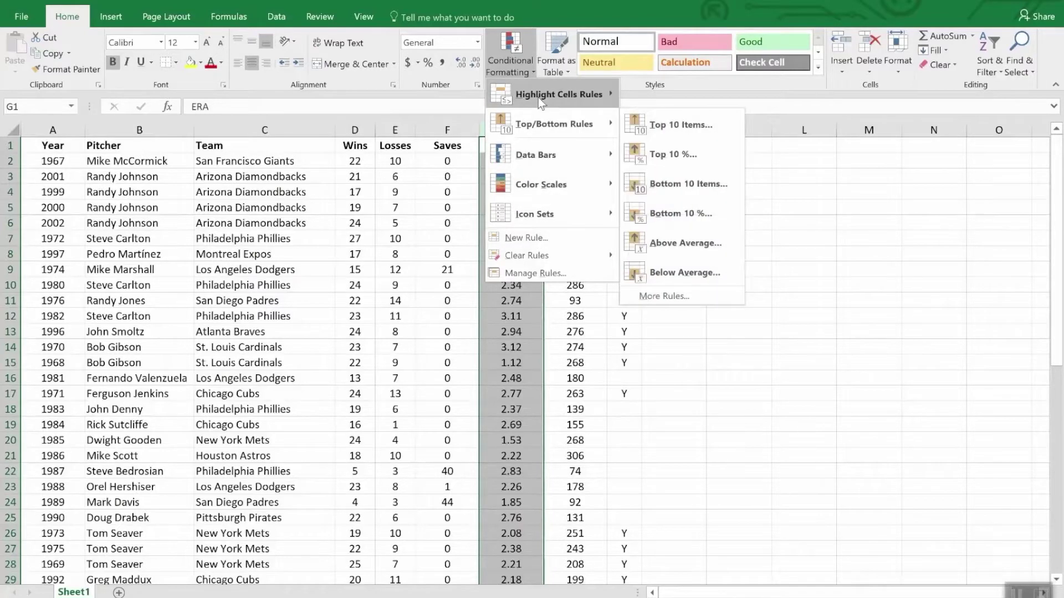
mouse_move(539, 95)
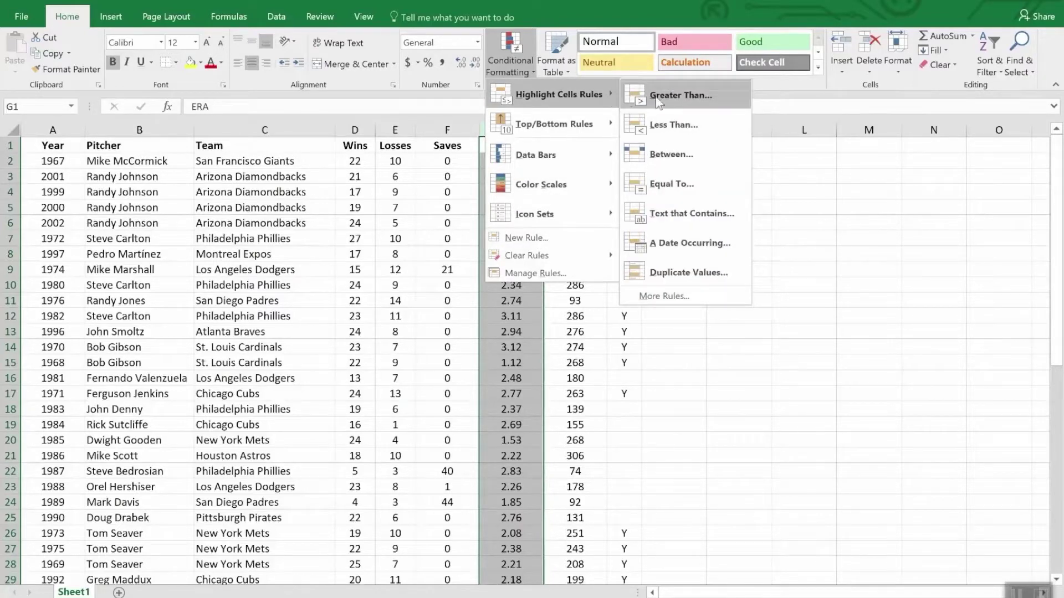
click(690, 126)
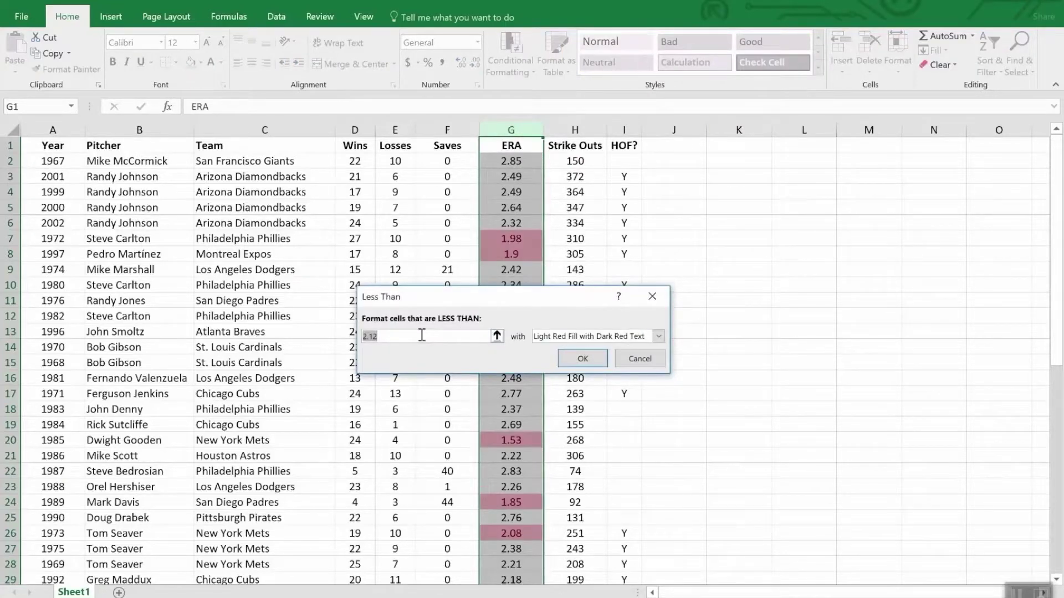
text(2.00)
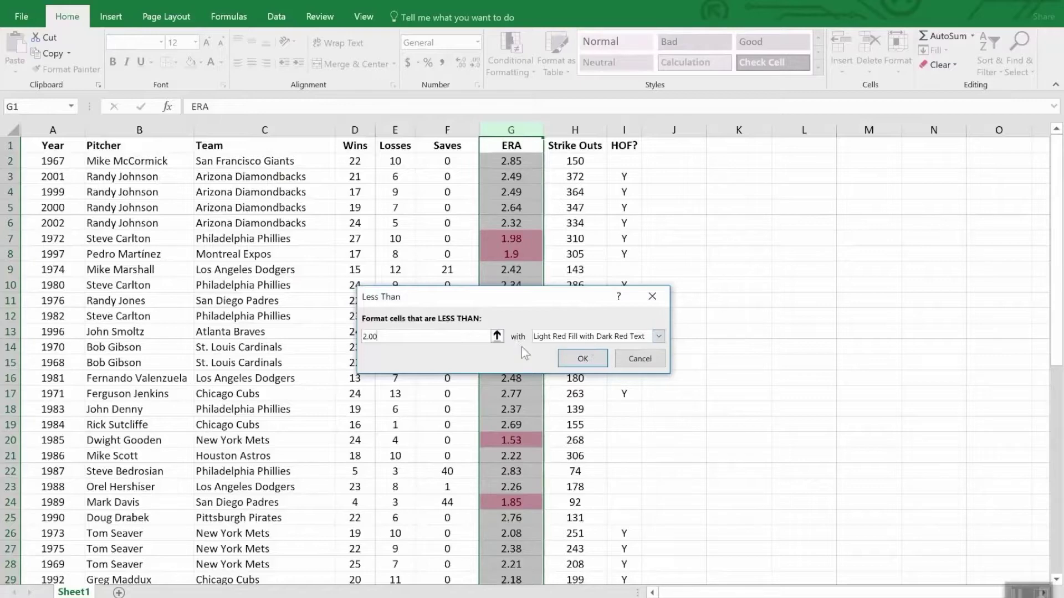
click(583, 359)
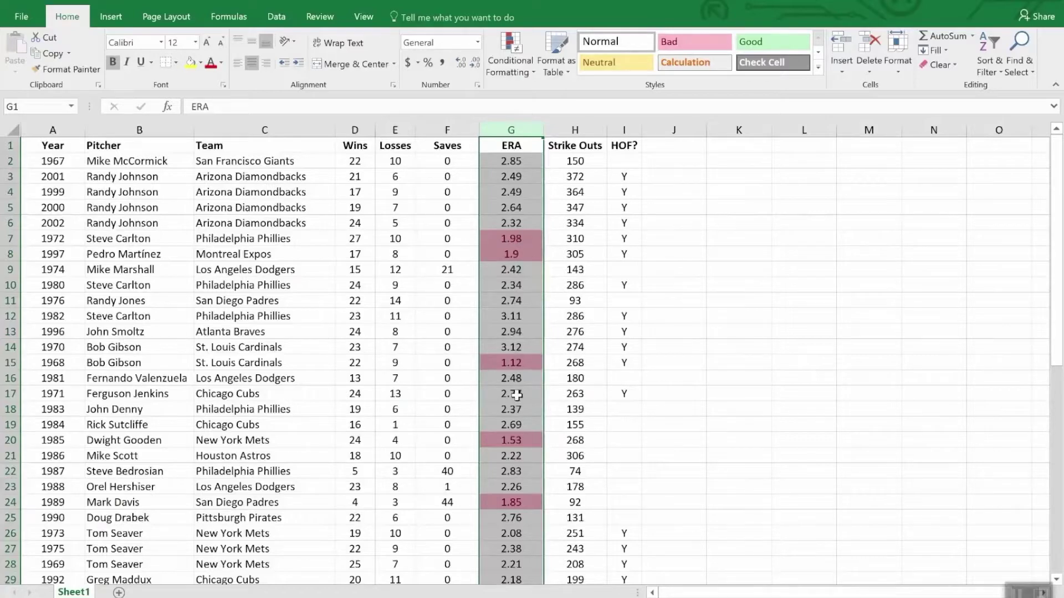
scroll(534, 433, down, 12)
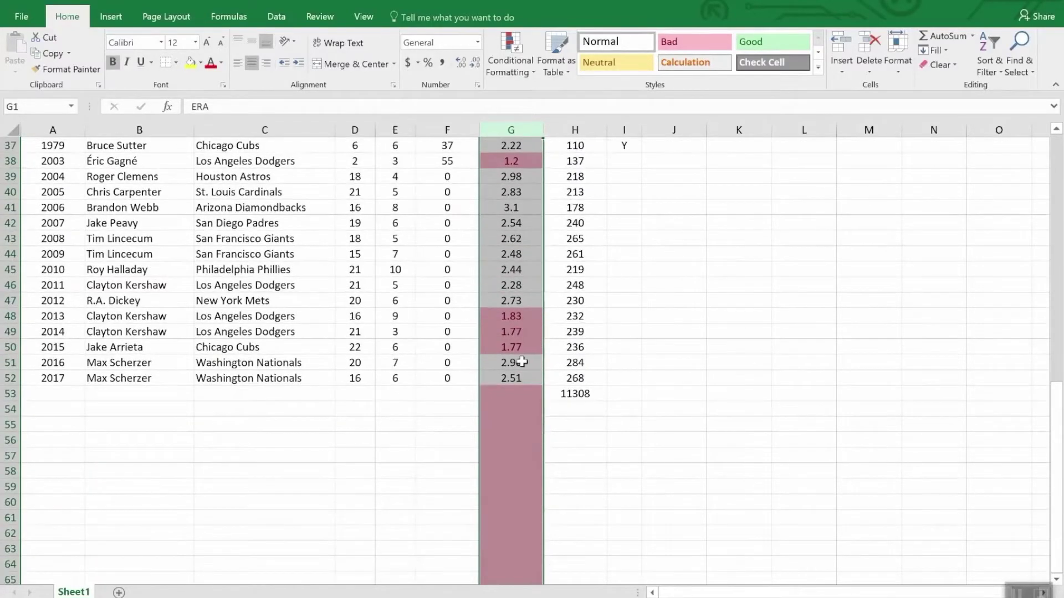
scroll(522, 360, up, 8)
scroll(522, 360, down, 8)
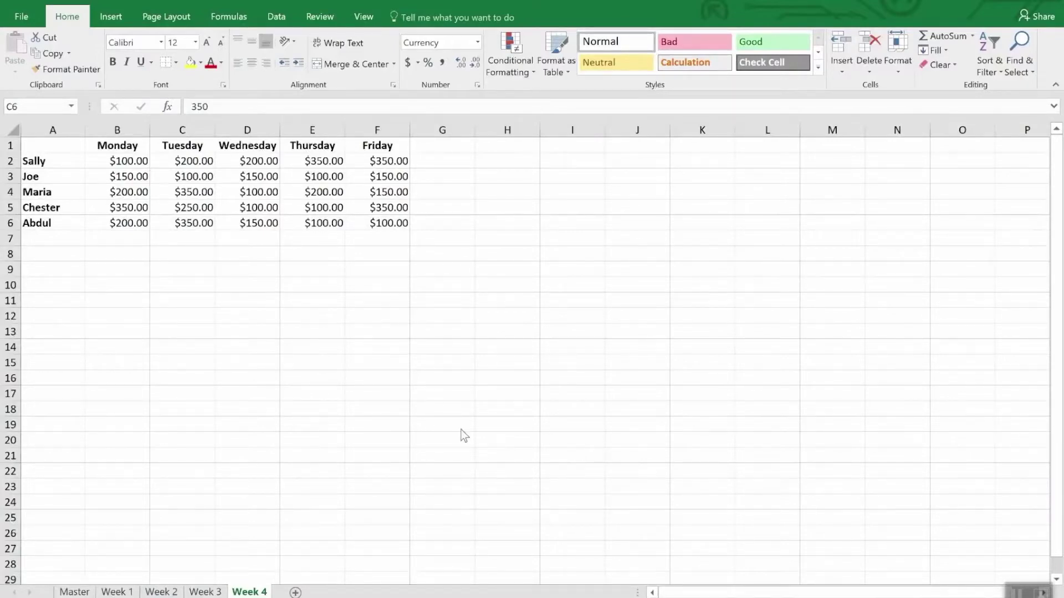
Step: Start a new conditional formatting rule for B2:F6 of the Week 4 sheet using the Icon Sets format style
click(129, 165)
drag(145, 162, 391, 233)
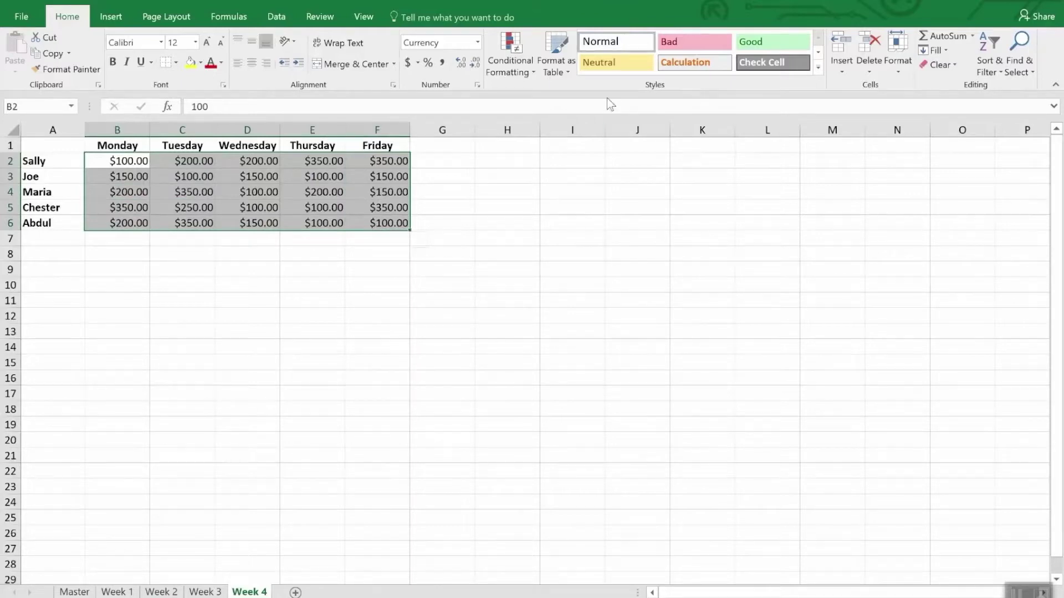
click(516, 48)
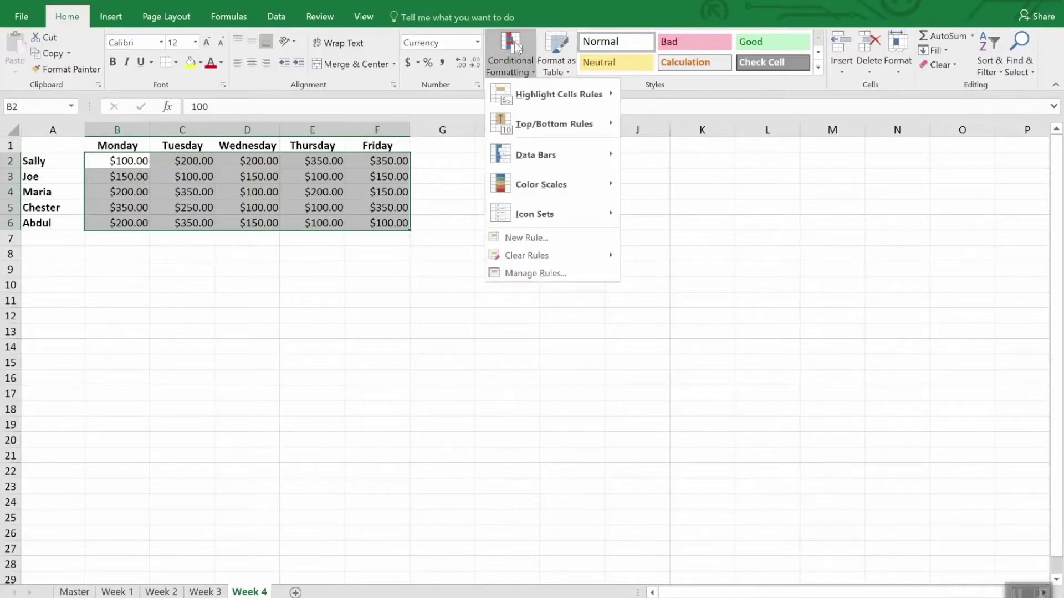
click(527, 238)
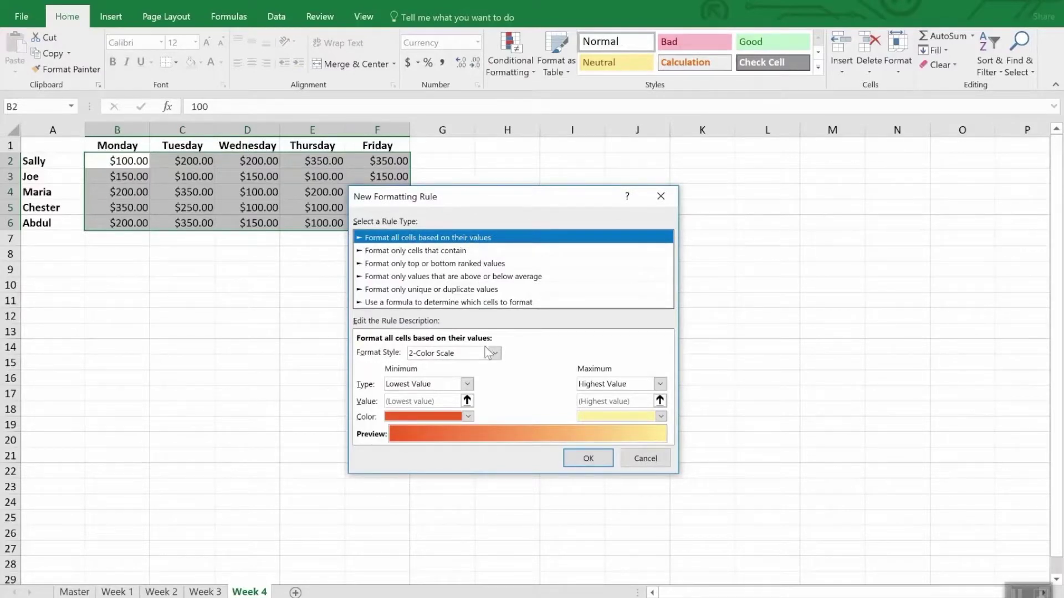
click(494, 354)
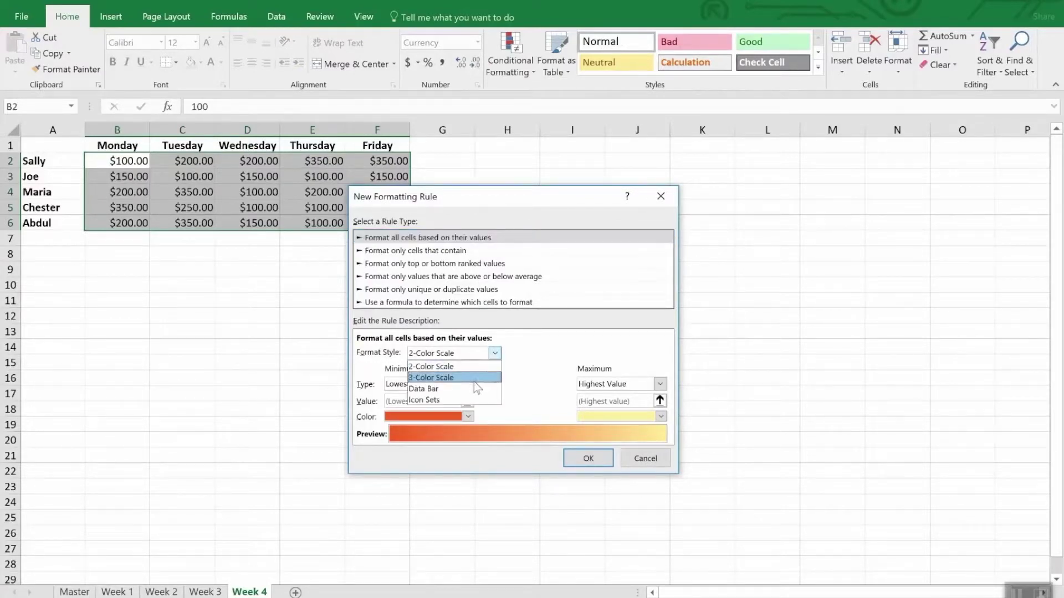
click(467, 400)
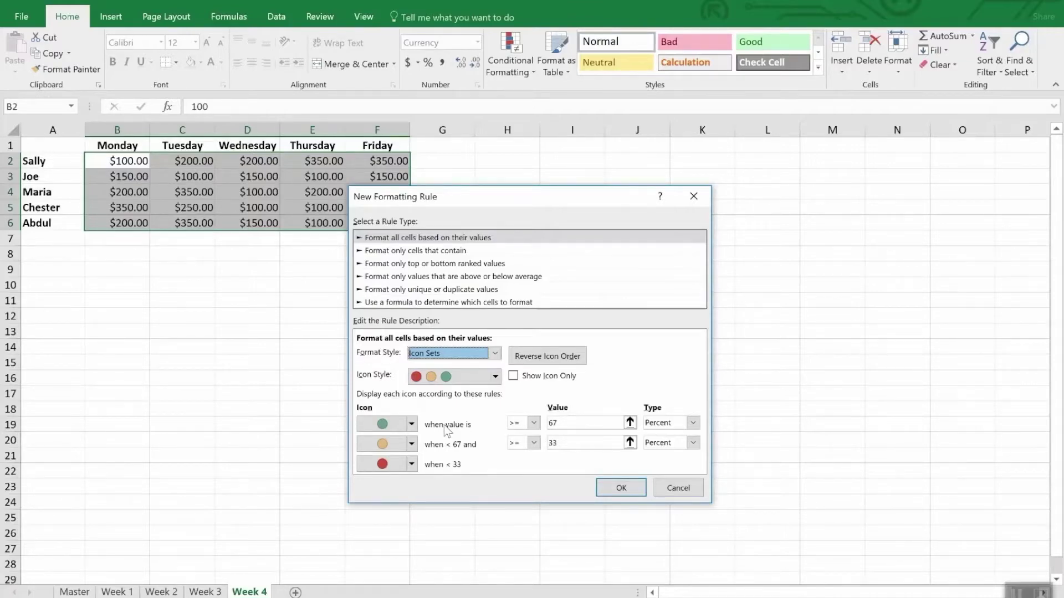
Step: Set the green icon's threshold to the Number type with a value of 300
click(693, 424)
click(659, 435)
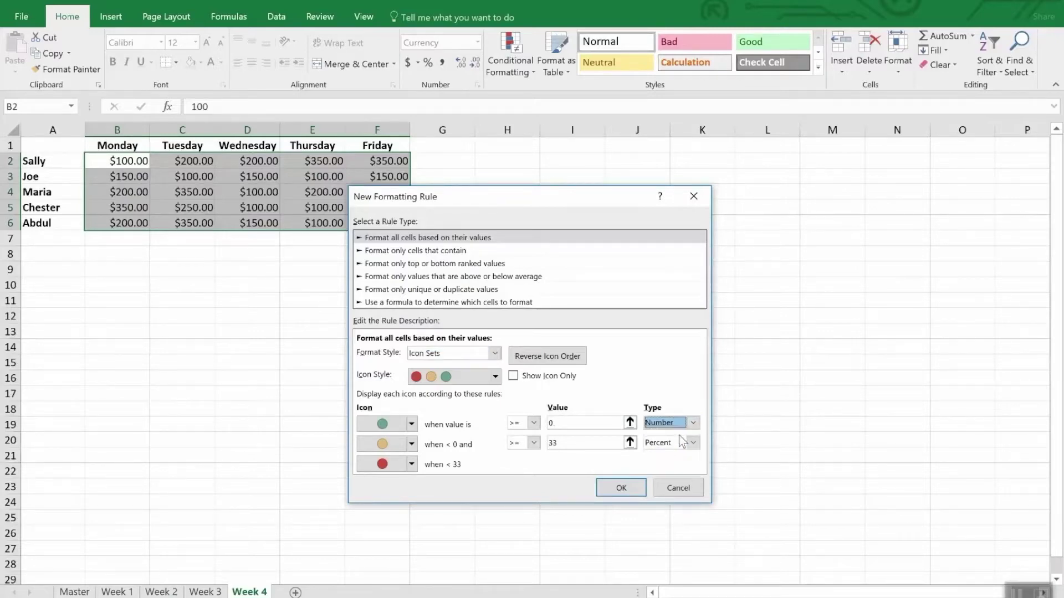
click(561, 423)
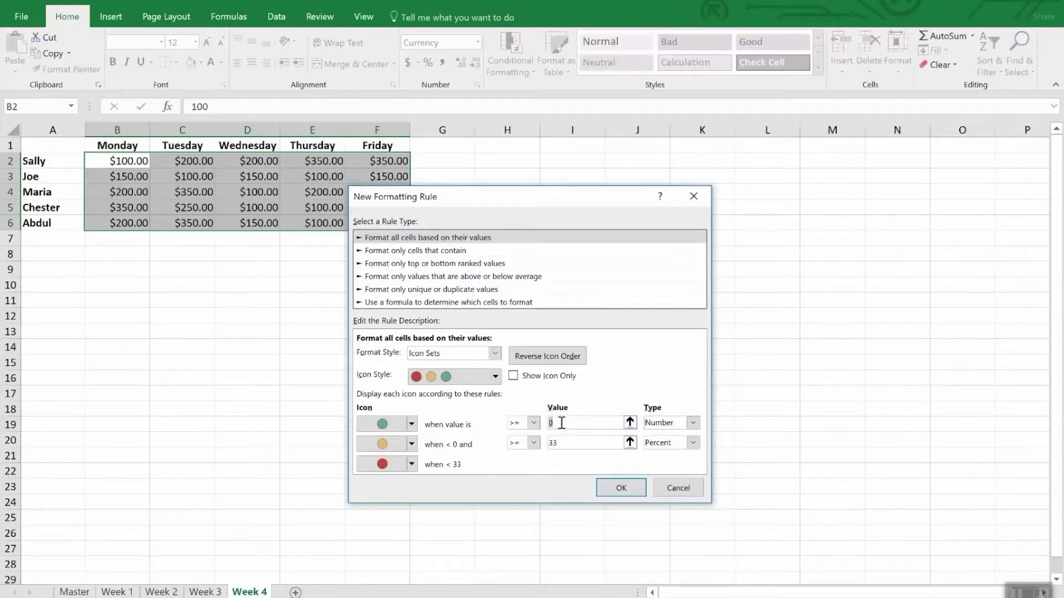
text(300)
Step: Set the yellow icon's threshold to the Number type with a value of 200 and apply the icon set rule
click(587, 445)
double_click(589, 444)
text(2)
text(00)
key(Tab)
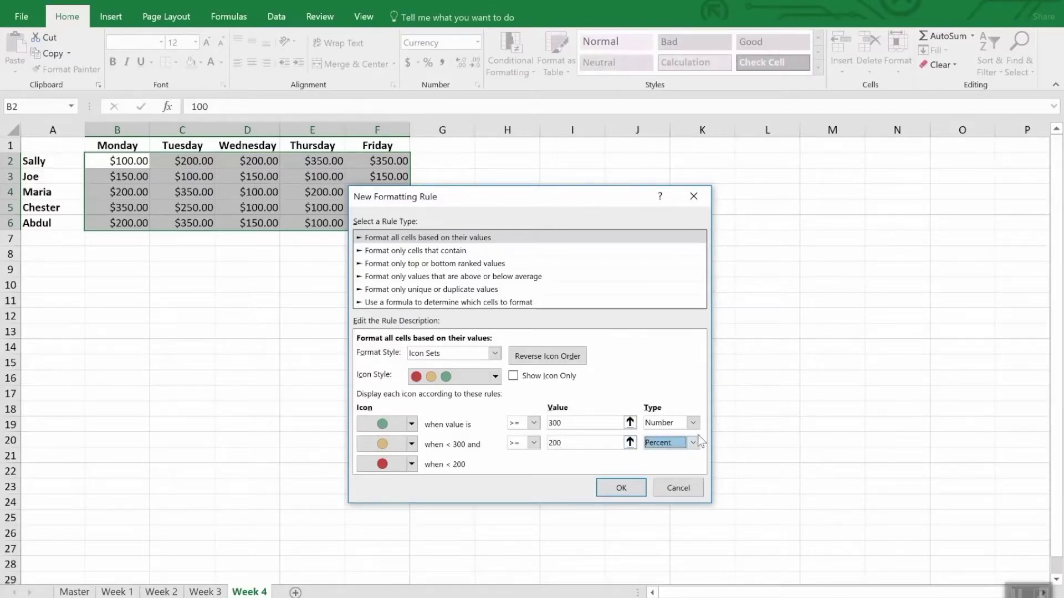
click(693, 443)
click(662, 455)
click(589, 444)
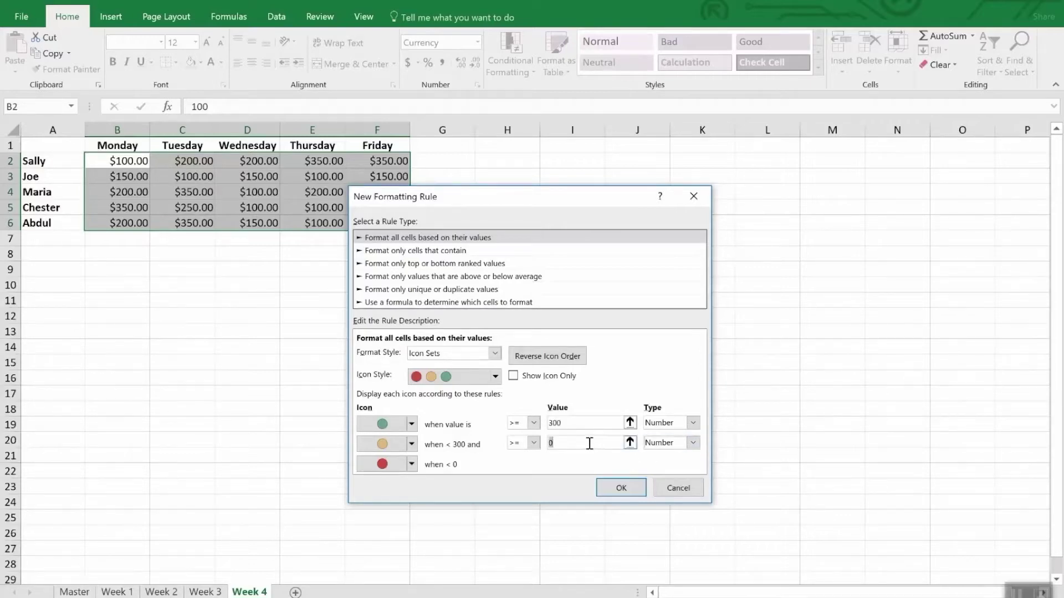
text(200)
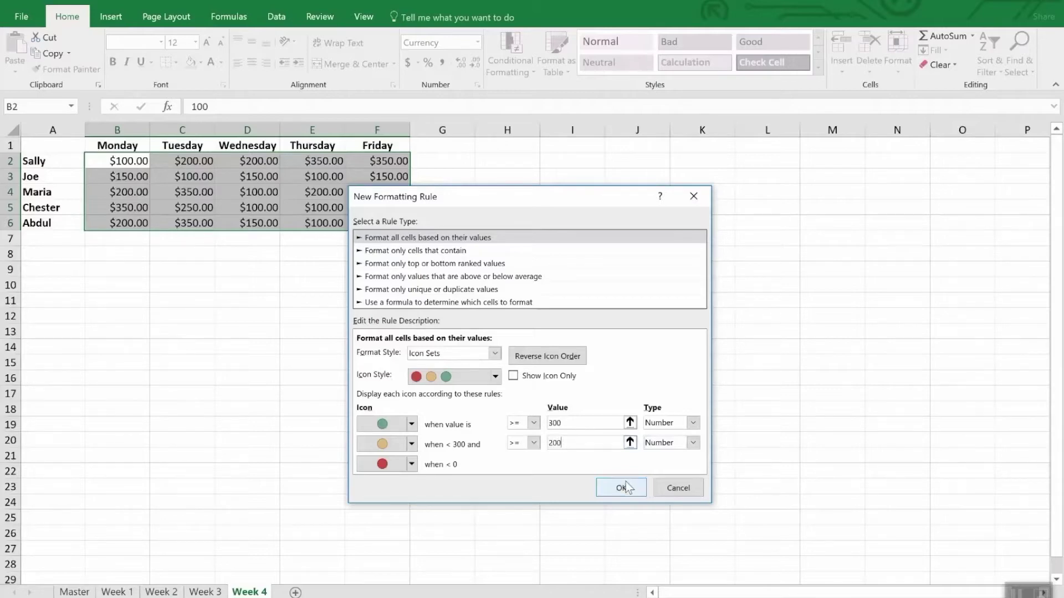
click(622, 488)
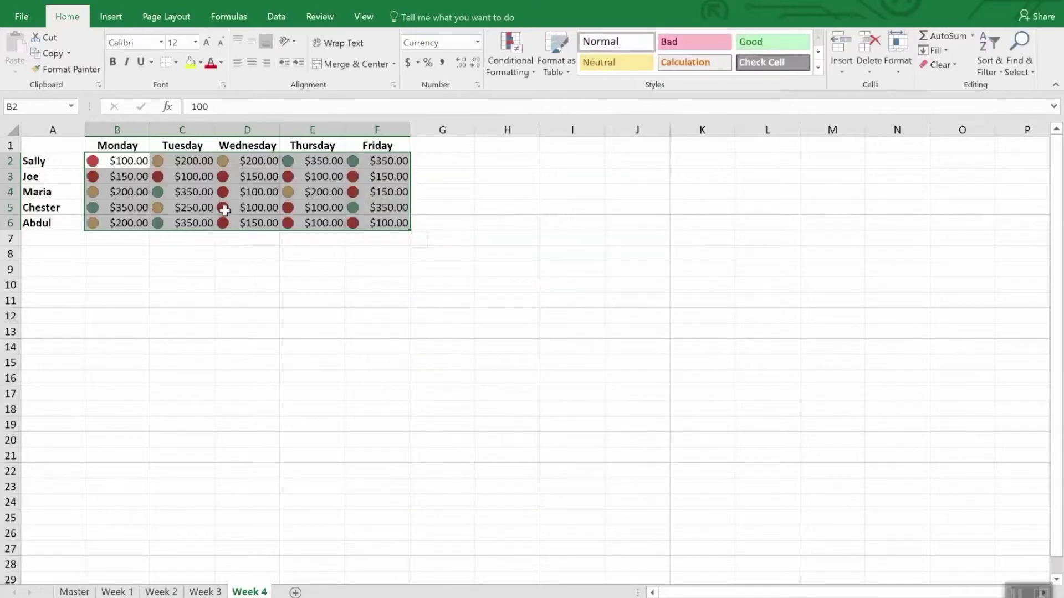
click(257, 256)
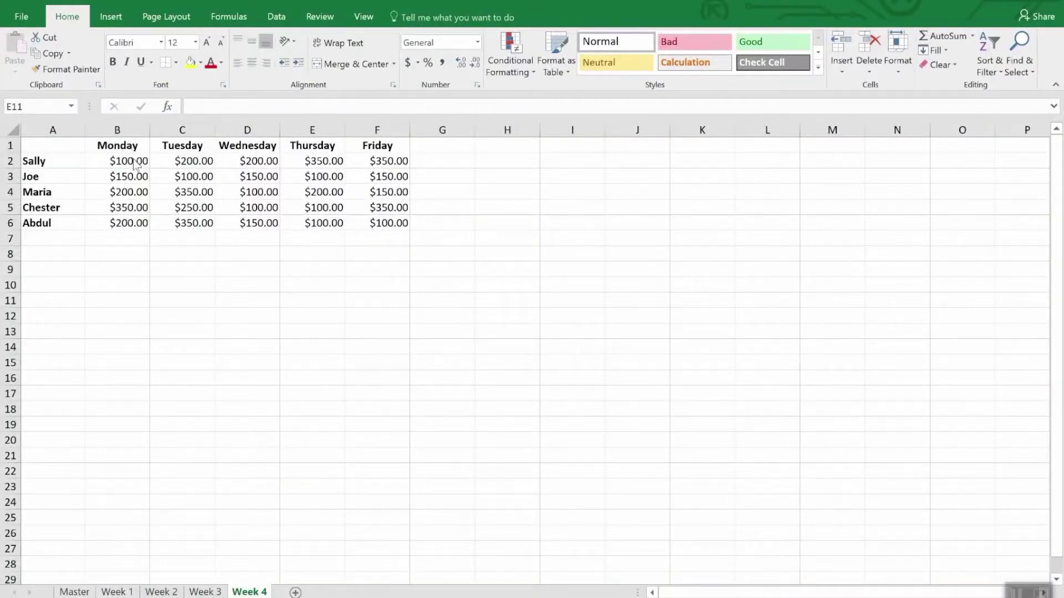
Step: Create a formula-based conditional formatting rule for B2:F6 of the Week 4 sheet with the formula =b2<200
mouse_move(127, 162)
mouse_down()
mouse_move(414, 219)
mouse_move(409, 229)
mouse_up()
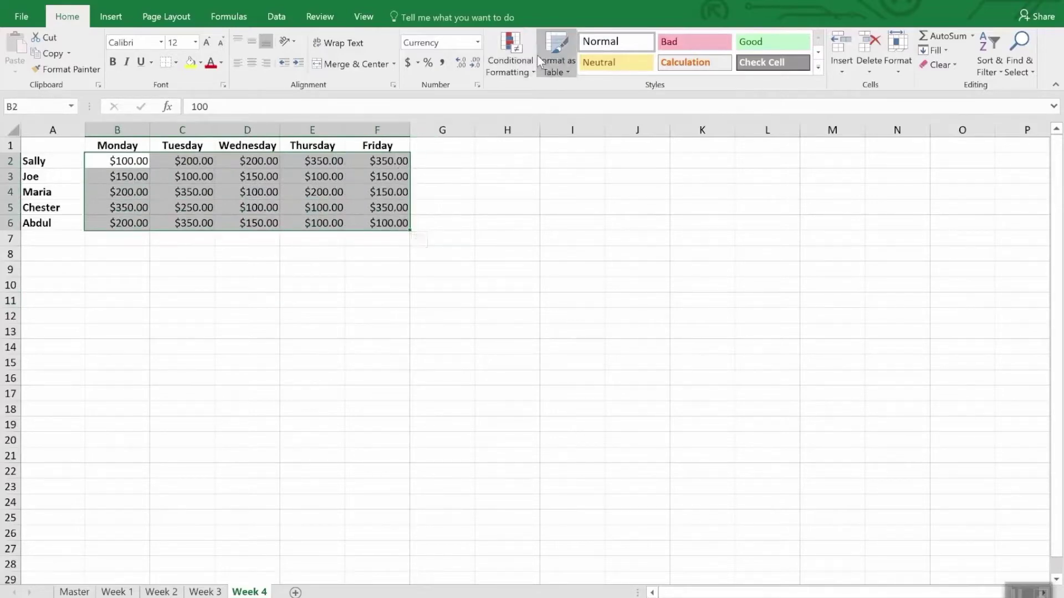
click(503, 47)
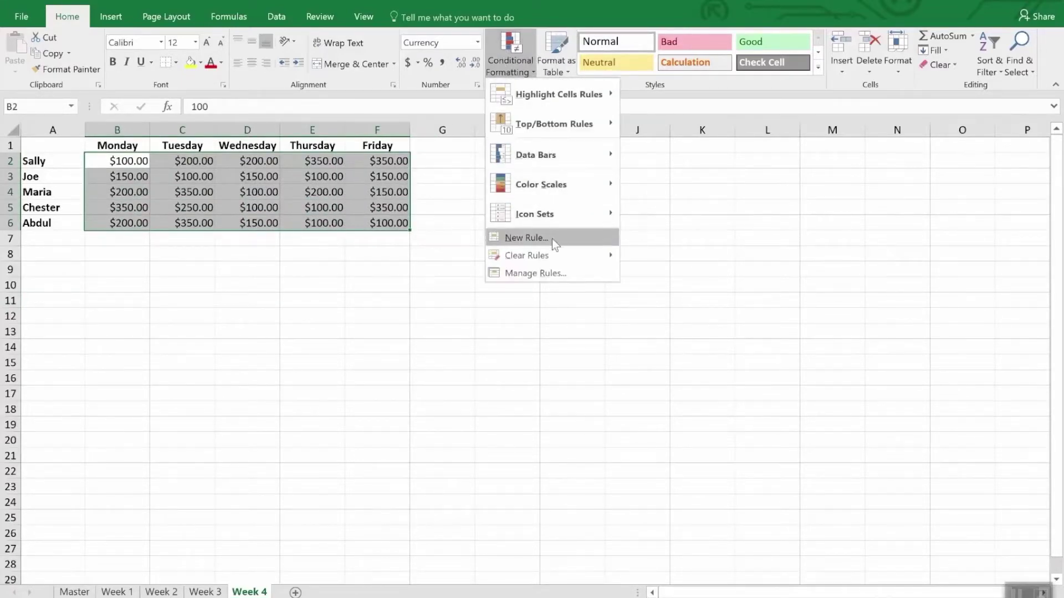
click(550, 242)
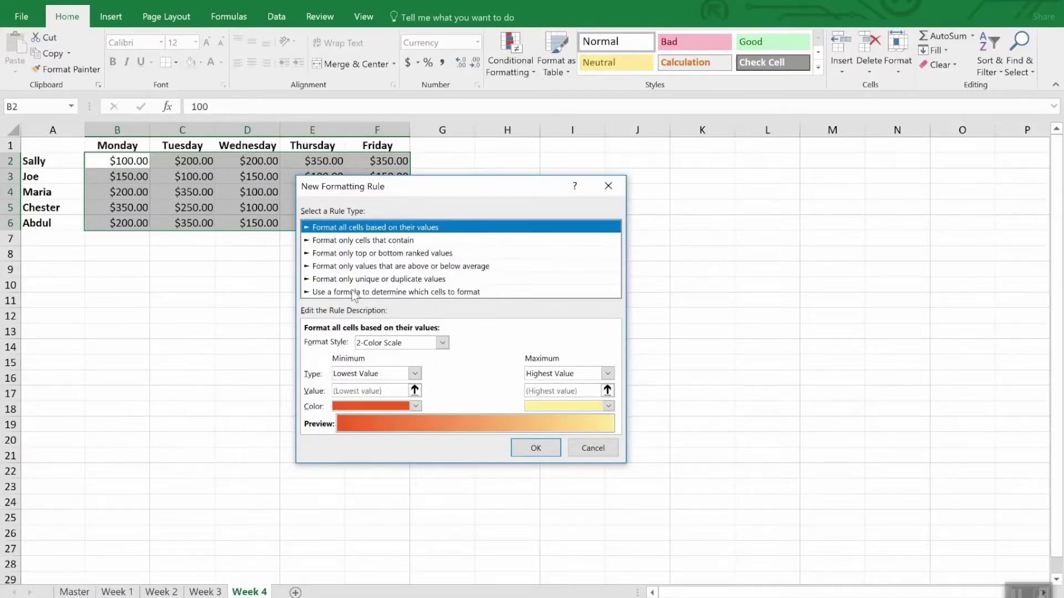
click(353, 292)
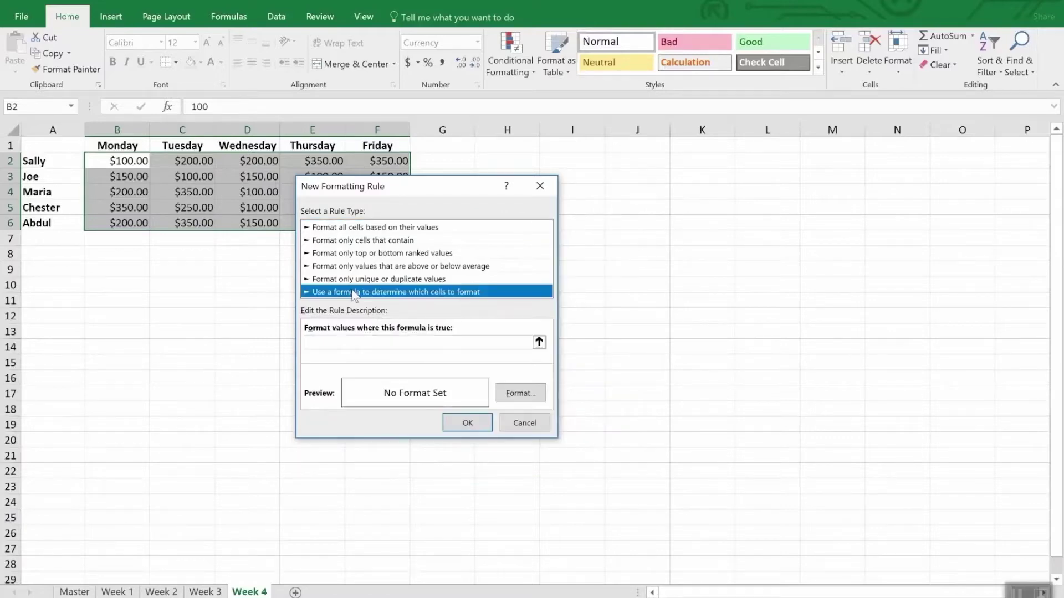
click(352, 342)
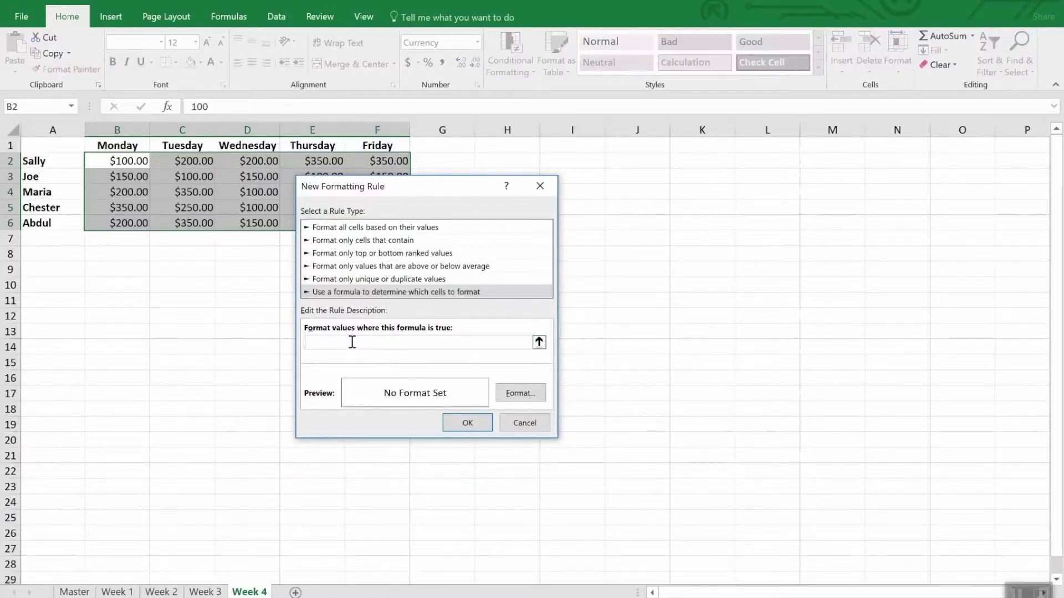
text(=b2<200)
Step: Give the formula rule a yellow background fill and apply it to the selected cells
click(525, 393)
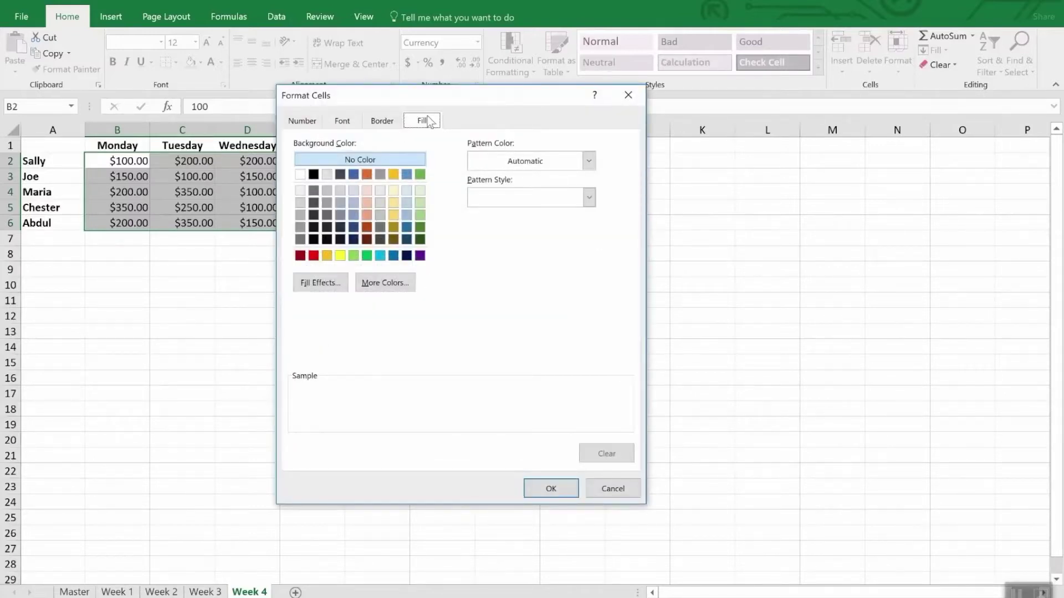
click(339, 255)
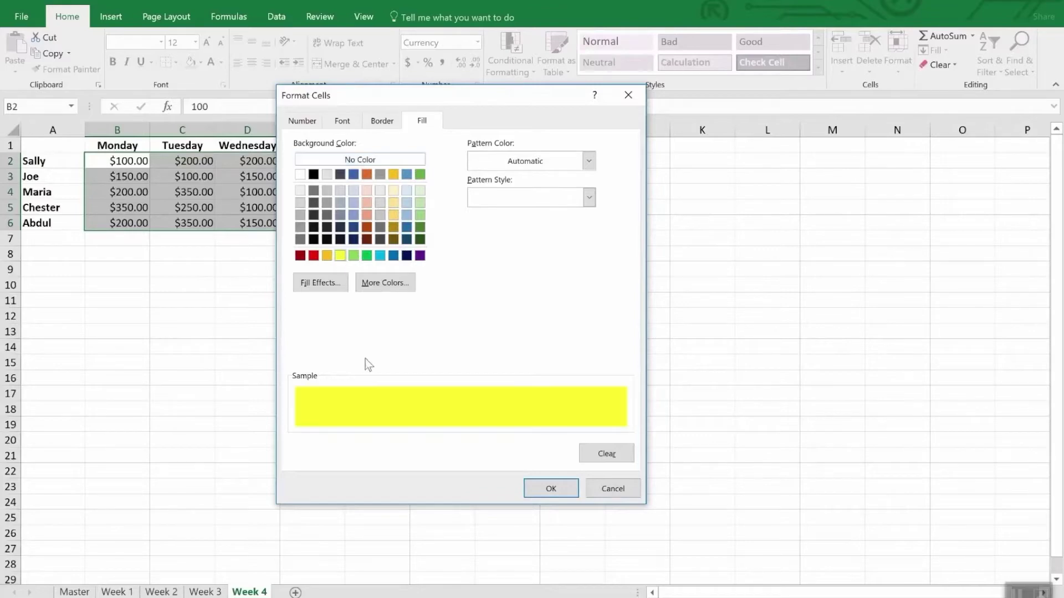
click(551, 489)
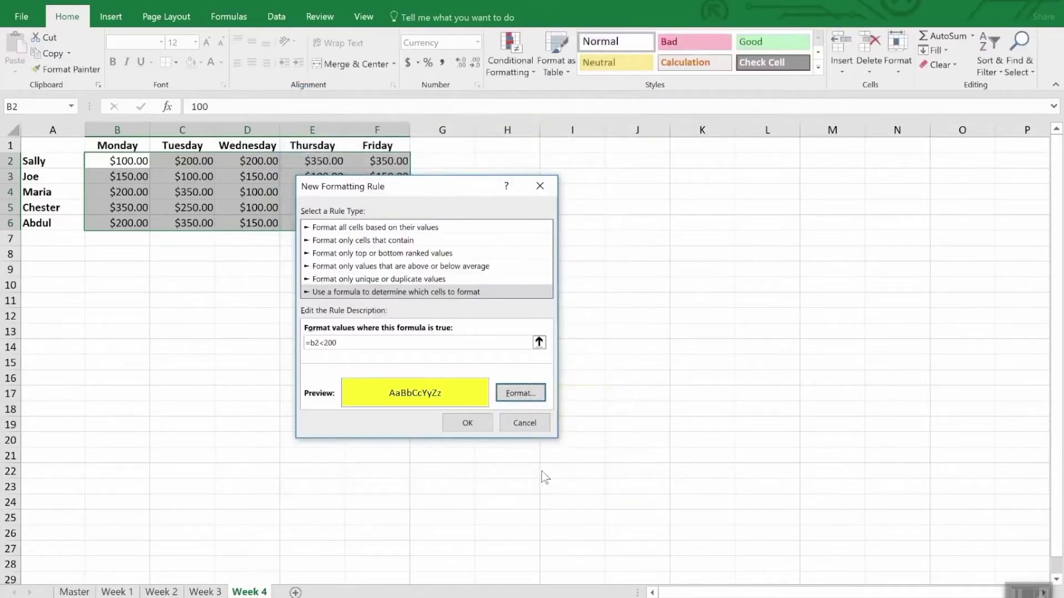
click(467, 424)
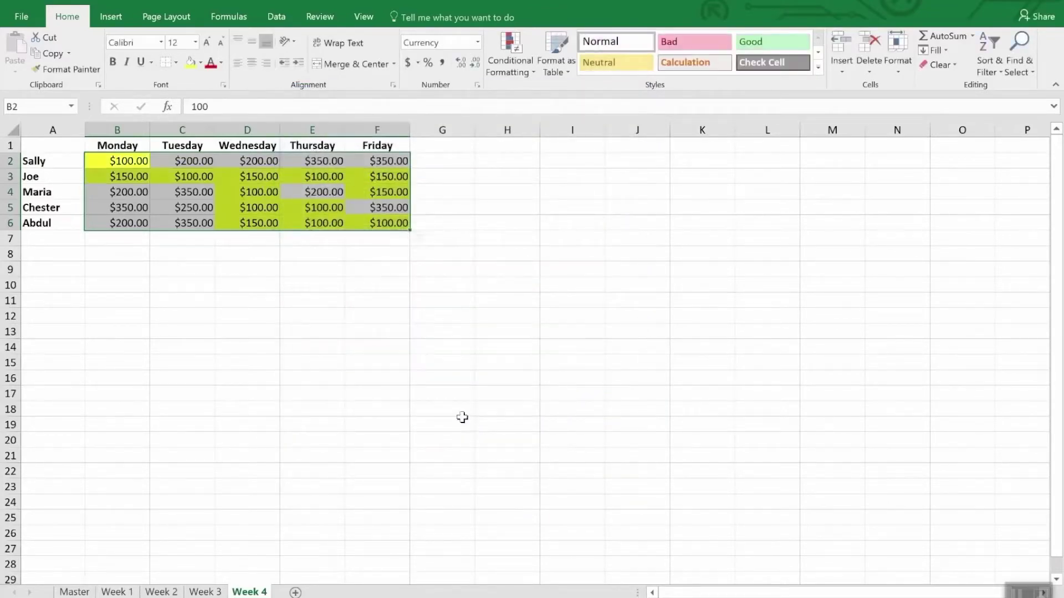
click(292, 346)
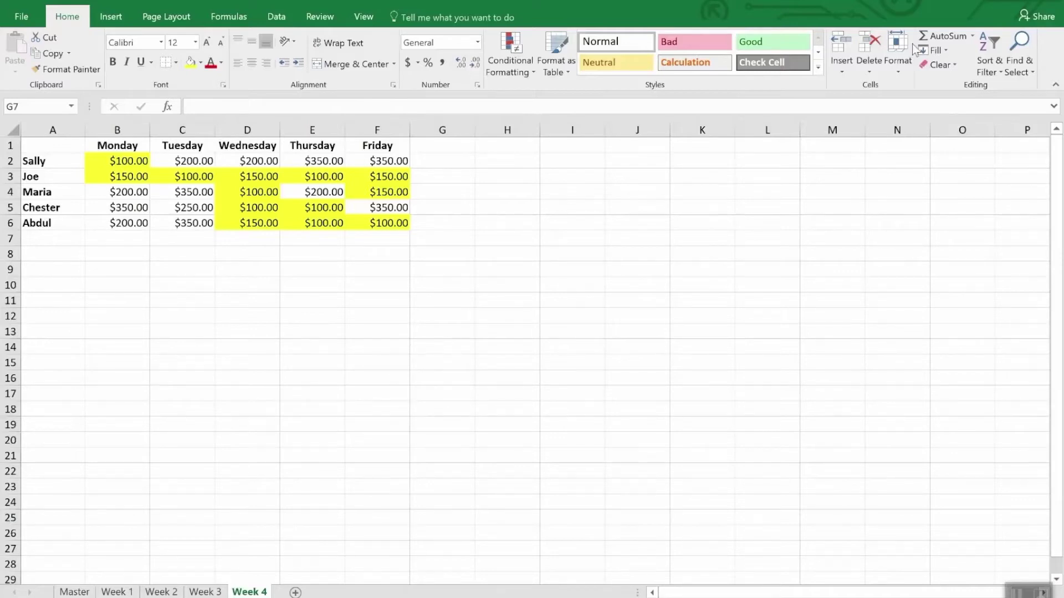
Step: Find and select all cells with conditional formatting in the Week 4 sheet
click(1025, 65)
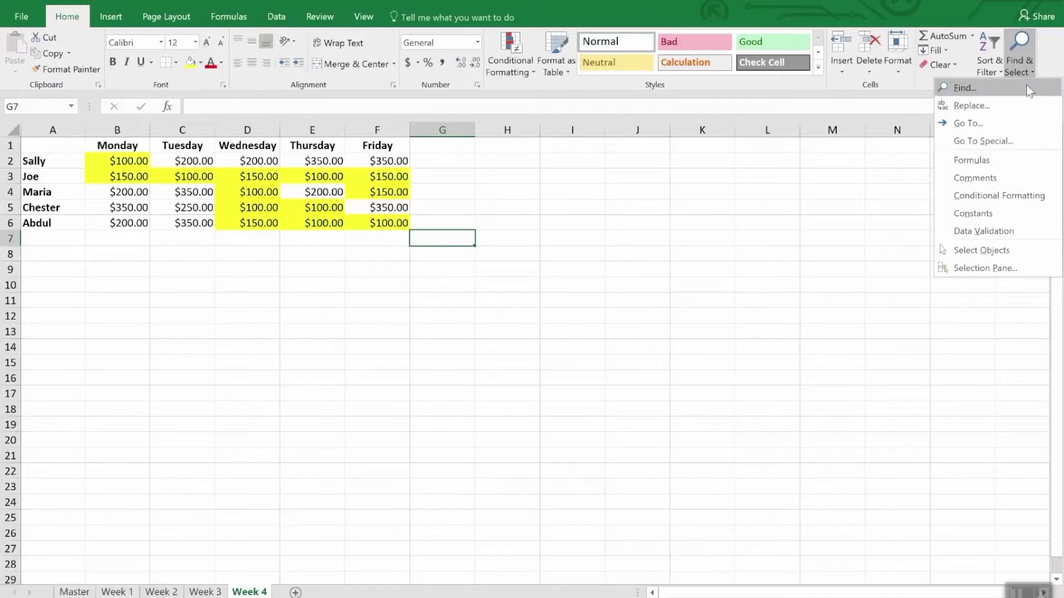
click(1034, 197)
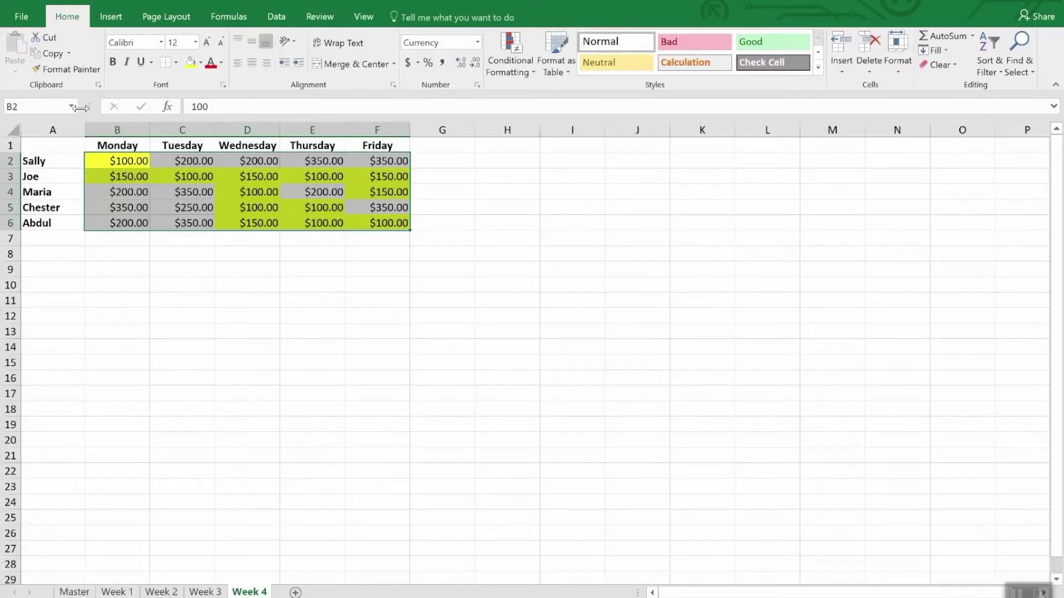
Step: Try to copy the selected cells' formatting to B2:F7 of the Week 3 sheet with Format Painter
click(72, 71)
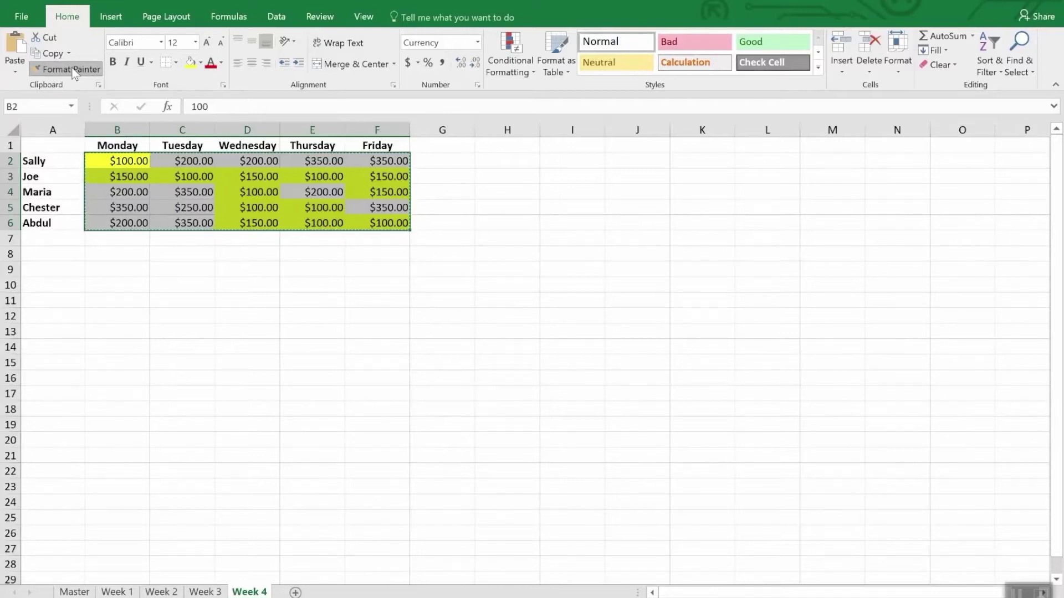
click(72, 71)
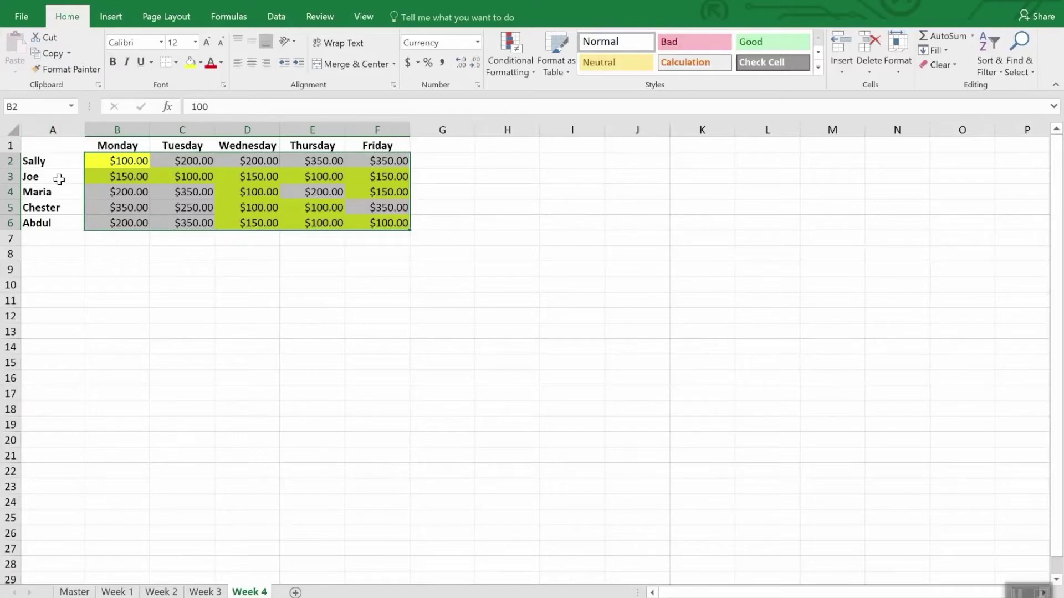
click(213, 592)
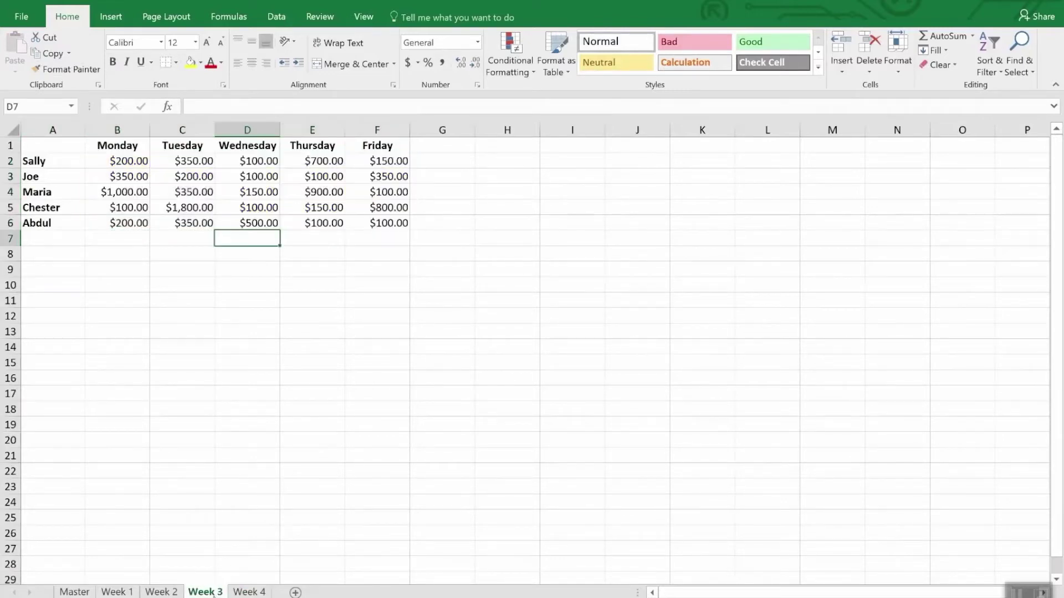
click(133, 160)
drag(133, 160, 382, 233)
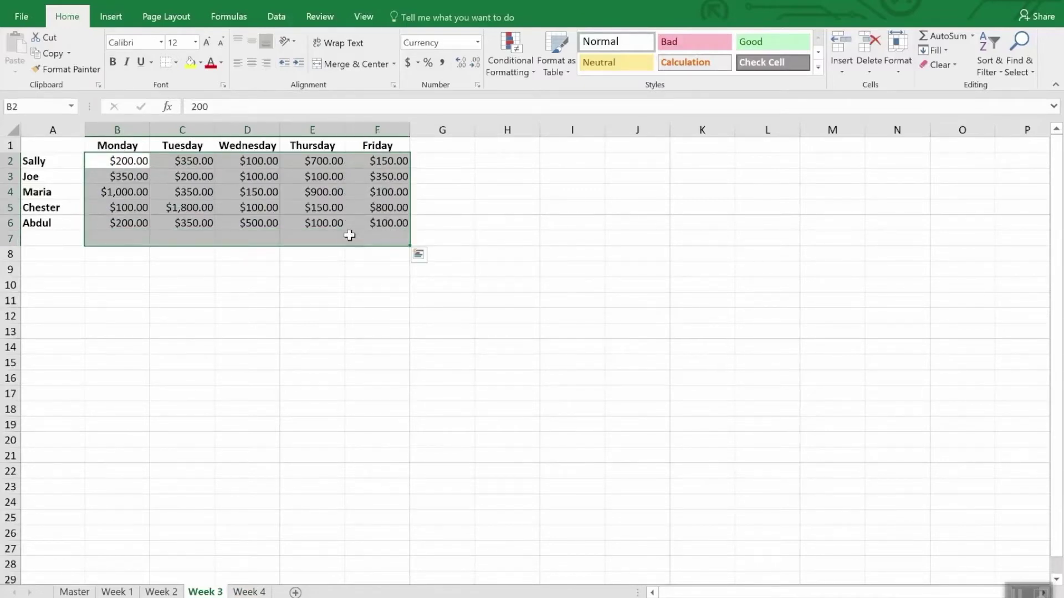
Step: Copy the conditional formatting from B2:F6 of the Week 4 sheet to B2:F6 of the Week 3 and Week 2 sheets with Format Painter
click(246, 593)
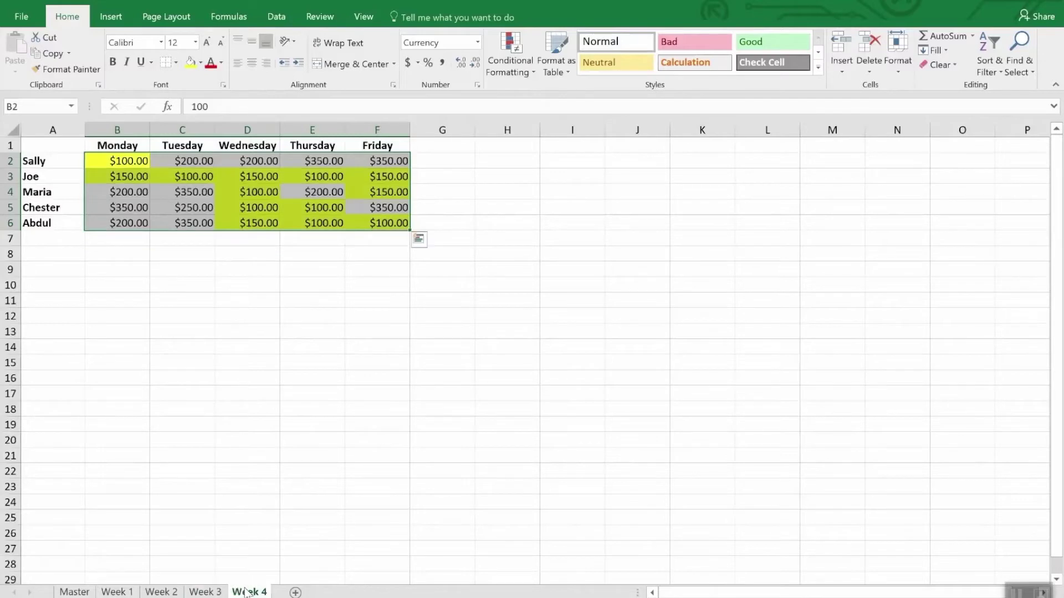
click(69, 71)
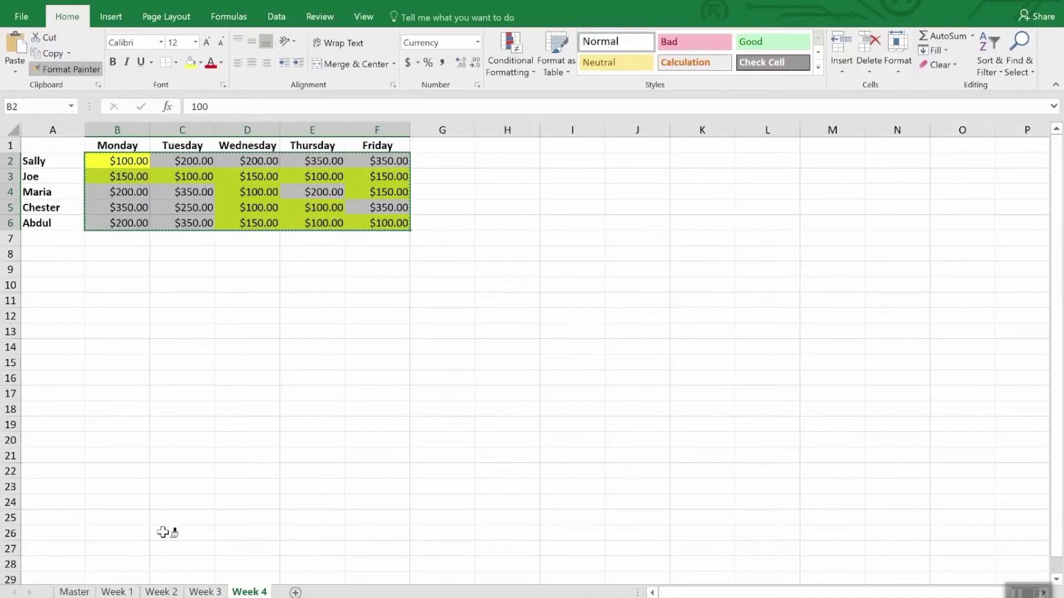
click(202, 593)
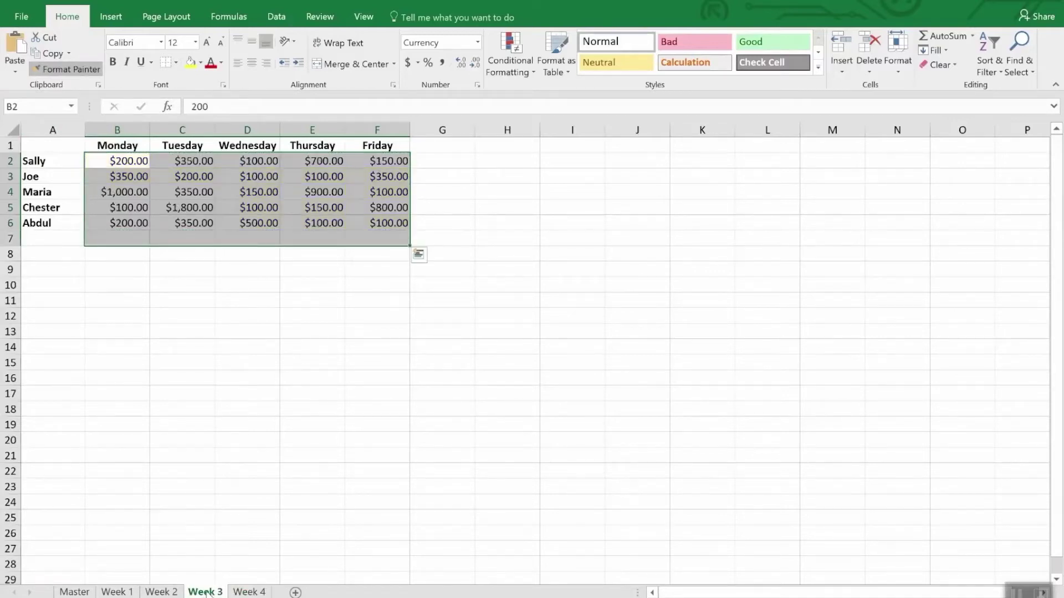
click(129, 161)
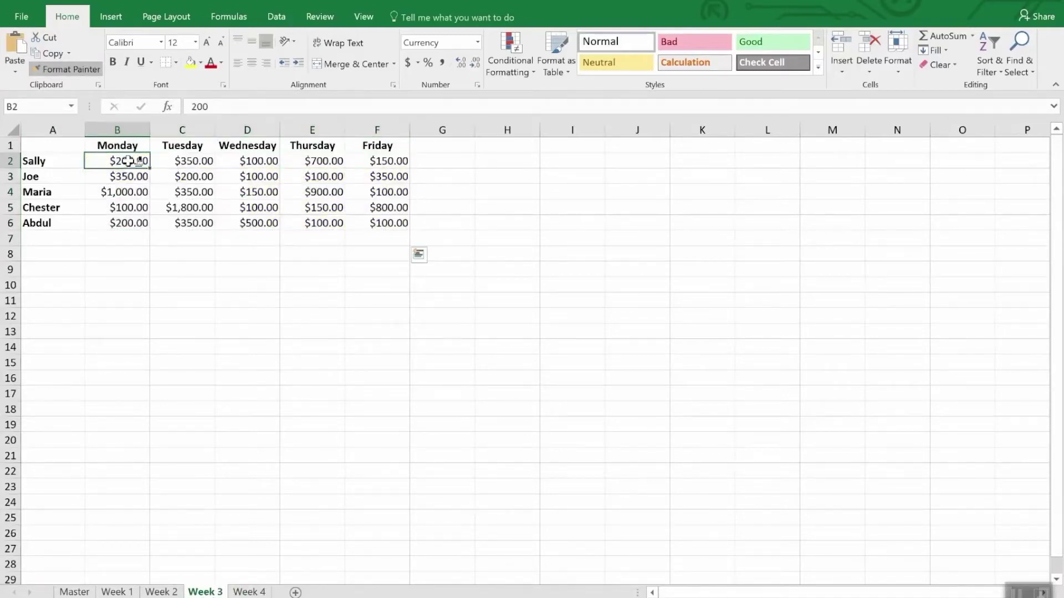
drag(129, 161, 365, 220)
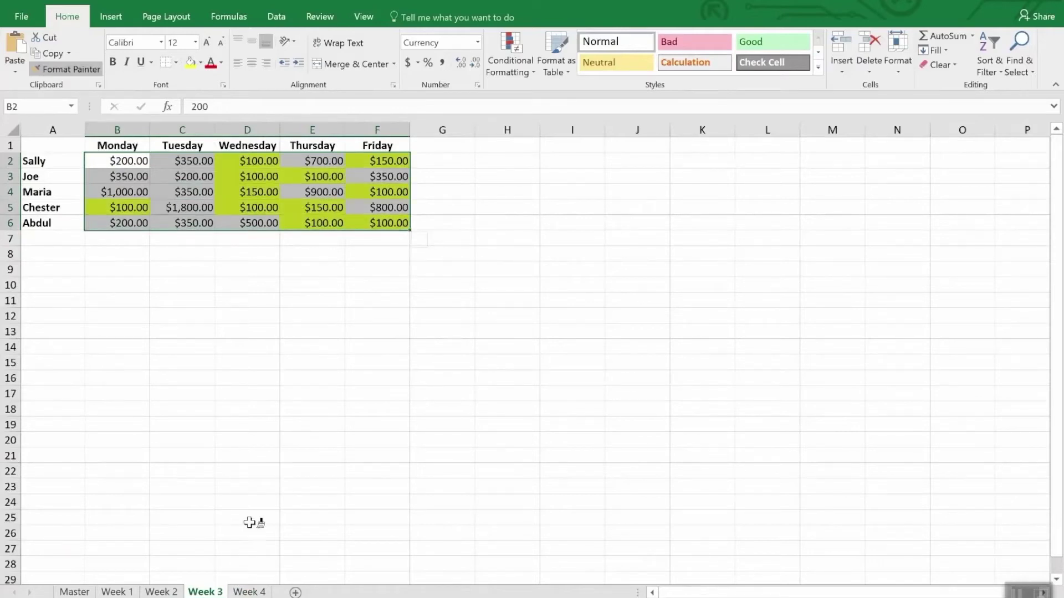
click(172, 592)
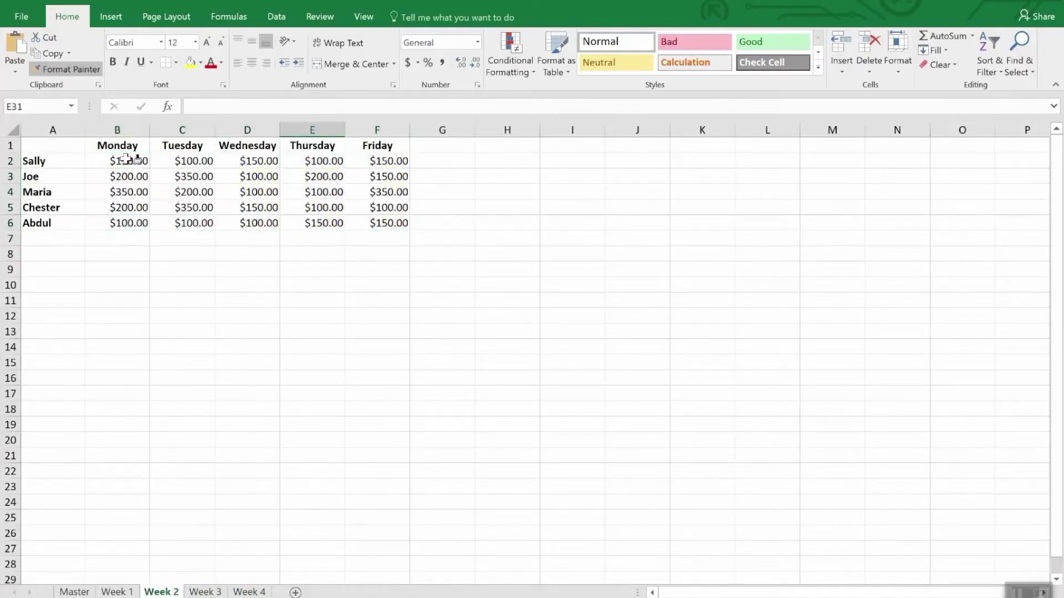
drag(131, 161, 409, 222)
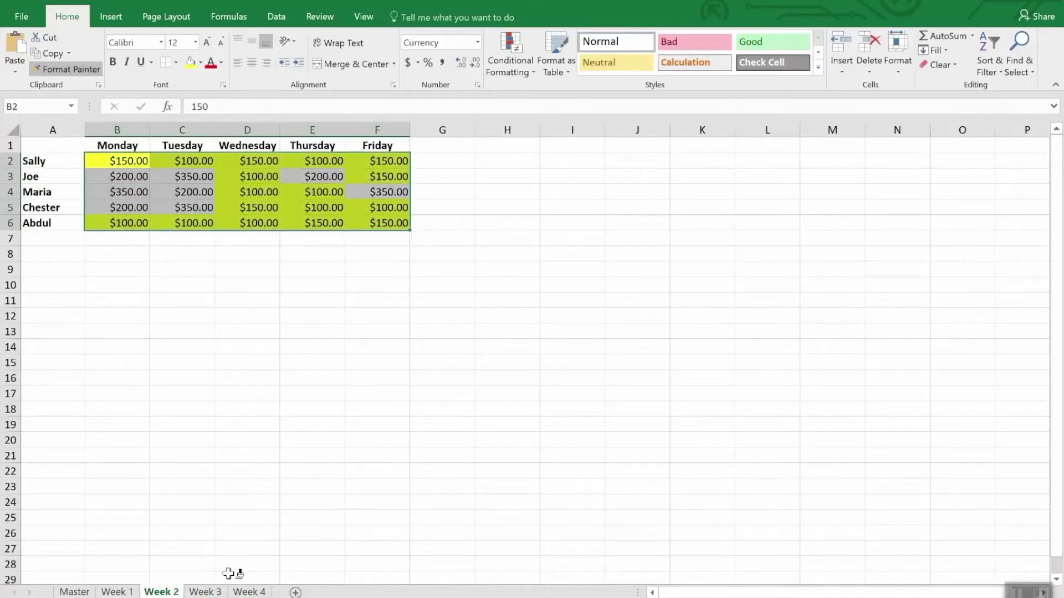
Step: Apply the copied conditional formatting to B2:F6 of the Week 1 sheet with Format Painter
click(117, 591)
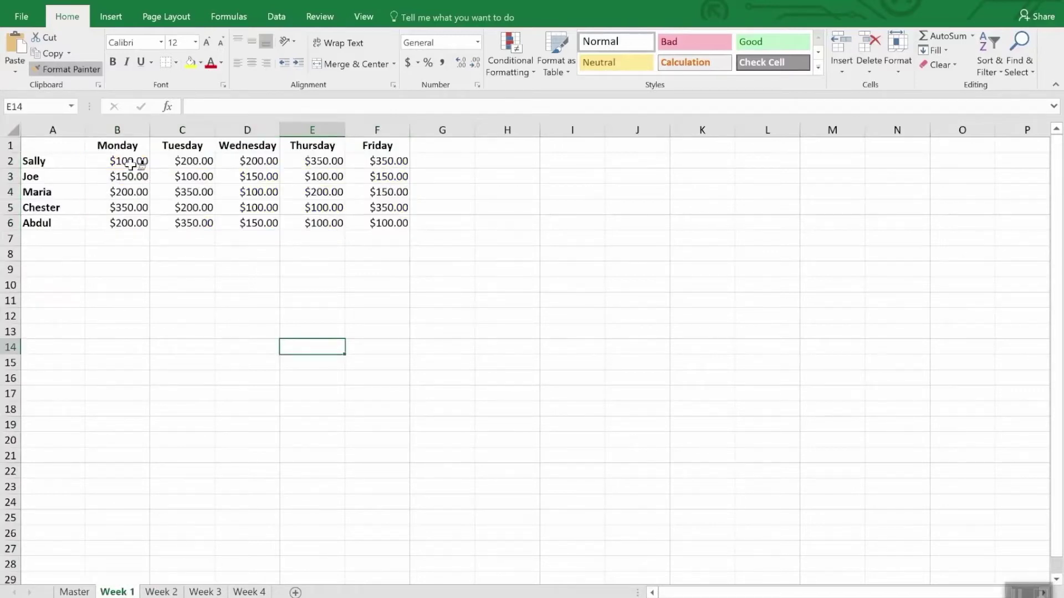
mouse_move(130, 162)
mouse_down()
mouse_move(349, 228)
mouse_move(378, 226)
mouse_up()
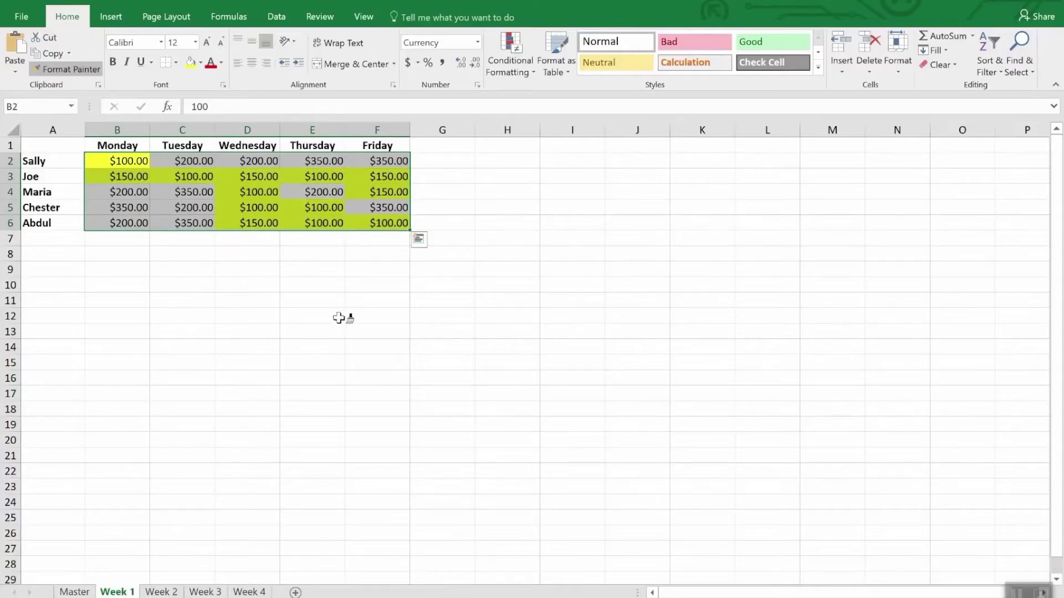
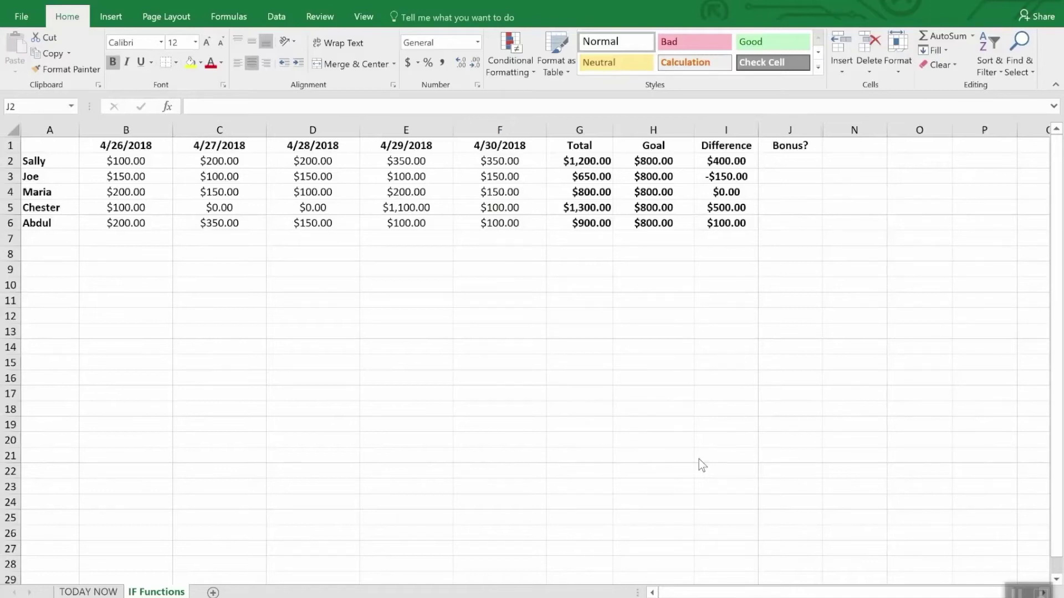
click(794, 160)
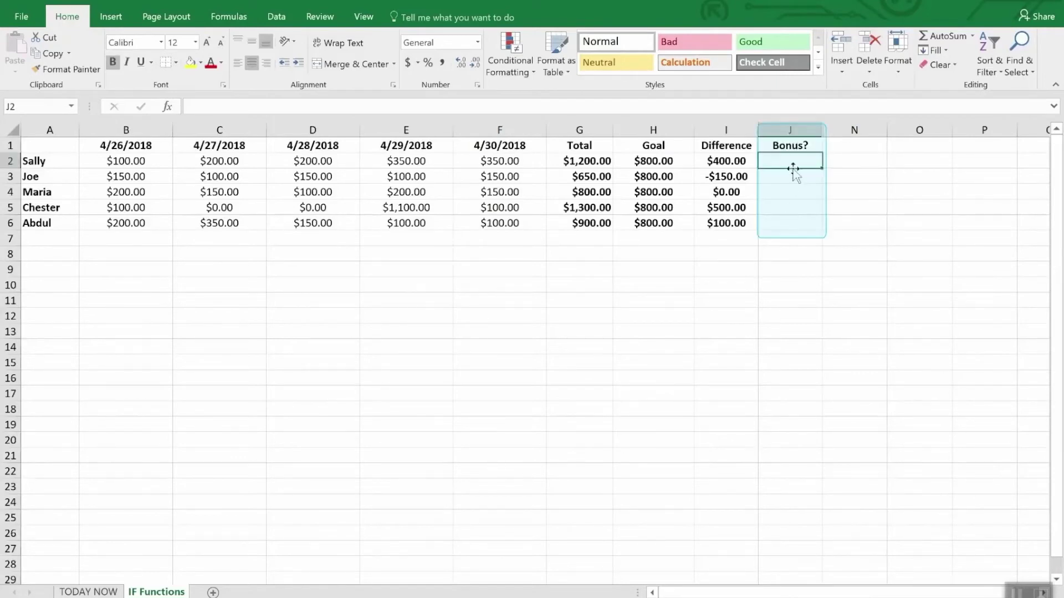
drag(789, 162, 794, 239)
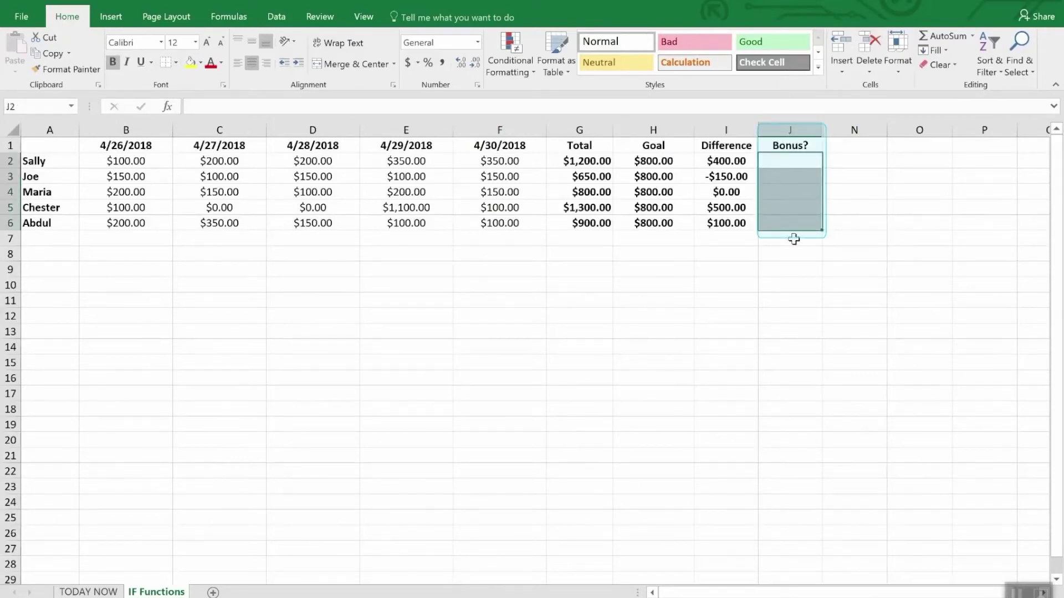
click(793, 255)
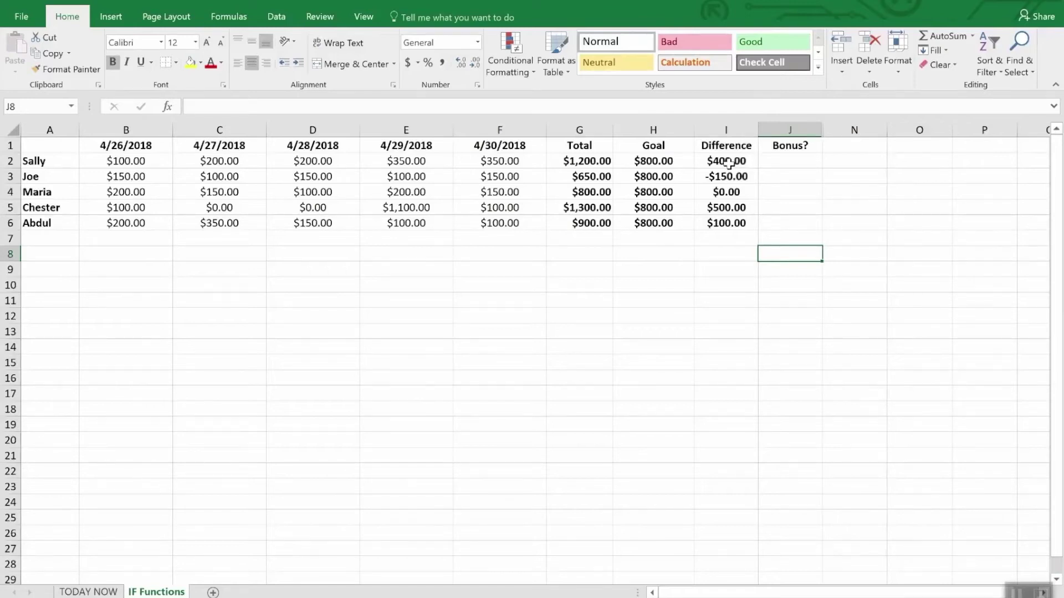
Step: Enter the formula =IF(I2>0,"Yes","No") in cell J2 of the Bonus? column
click(793, 165)
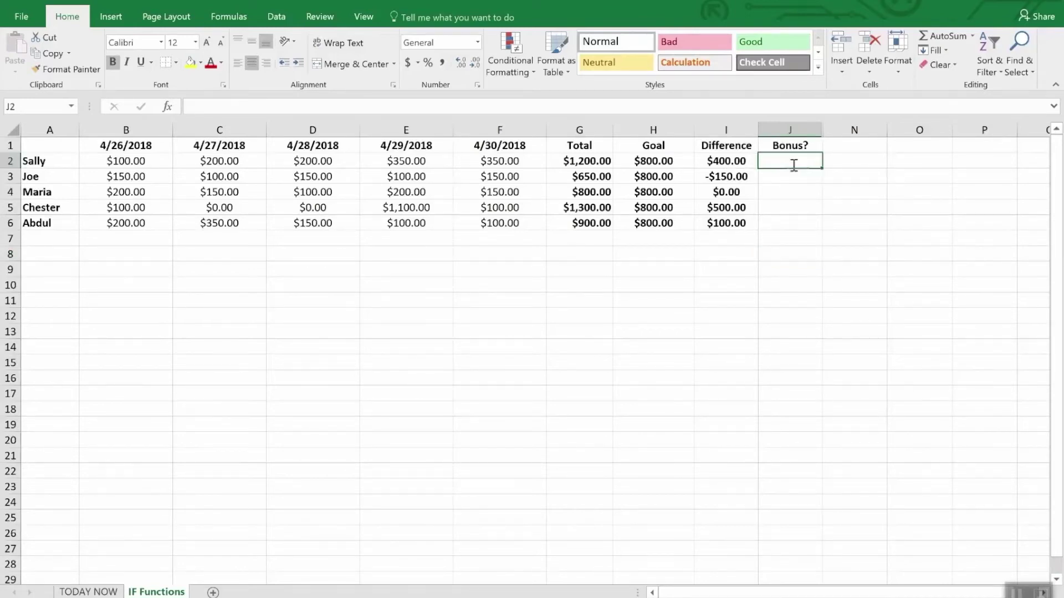
text(=IF)
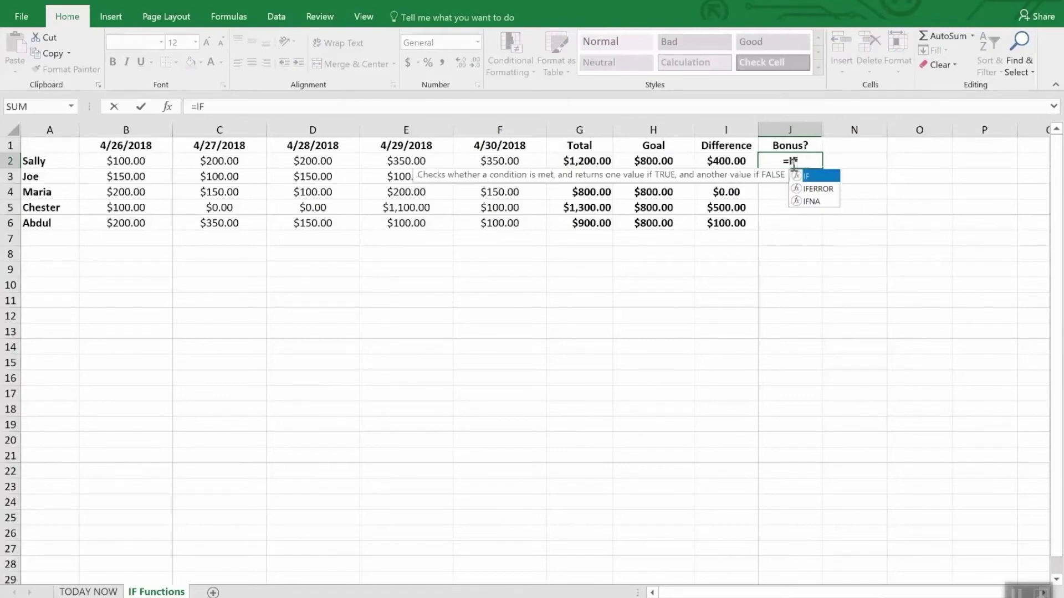
text((i2>)
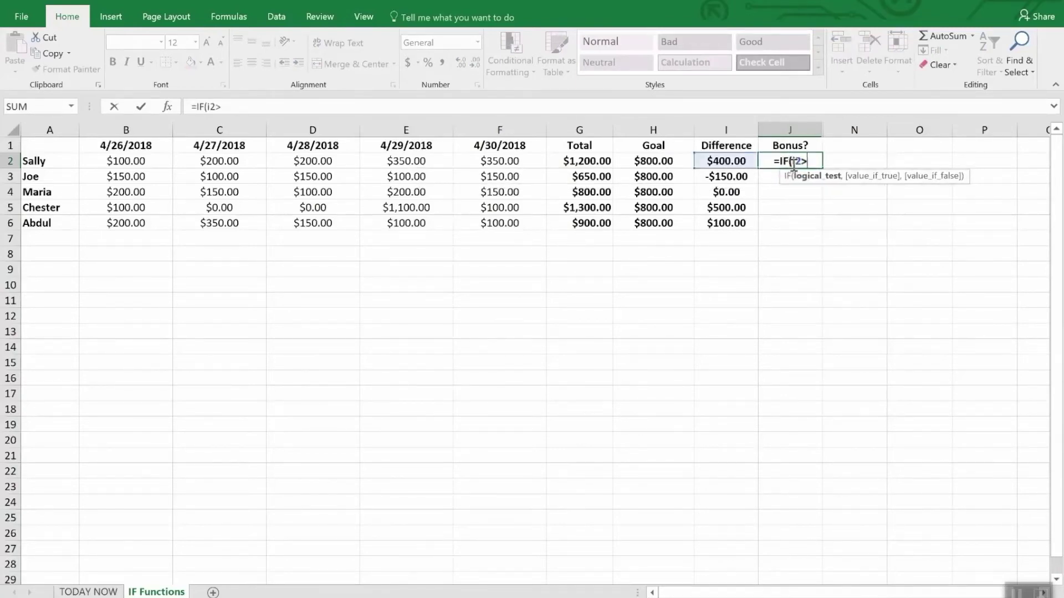
text(0,)
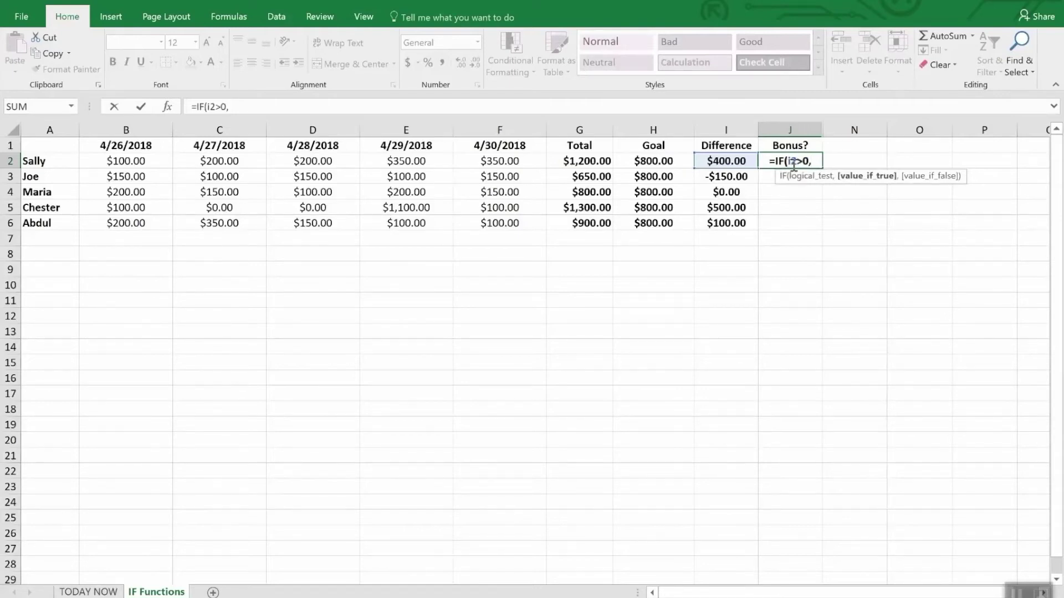
text(")
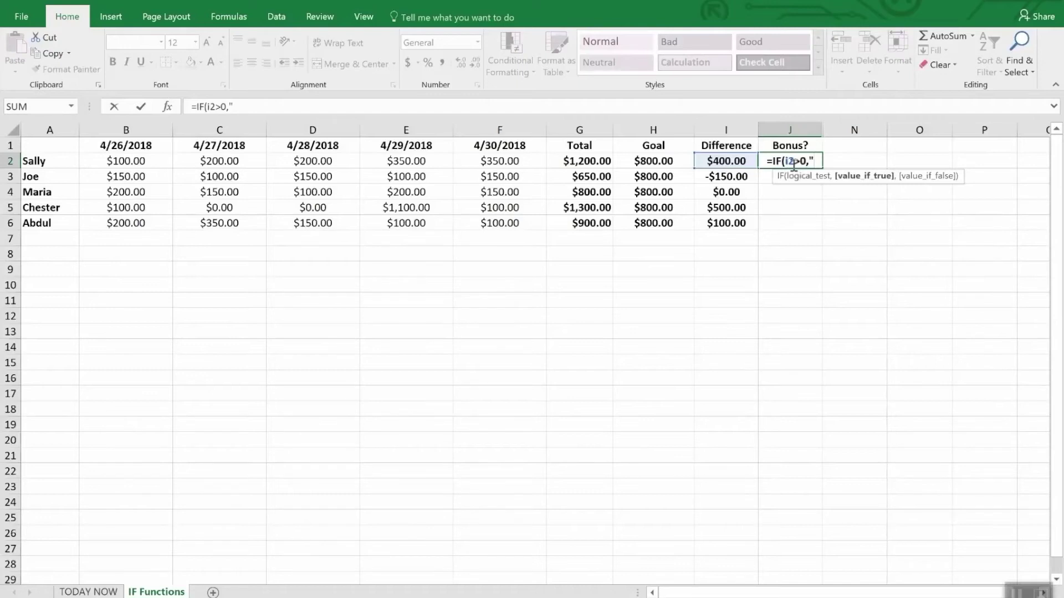
text(Yes")
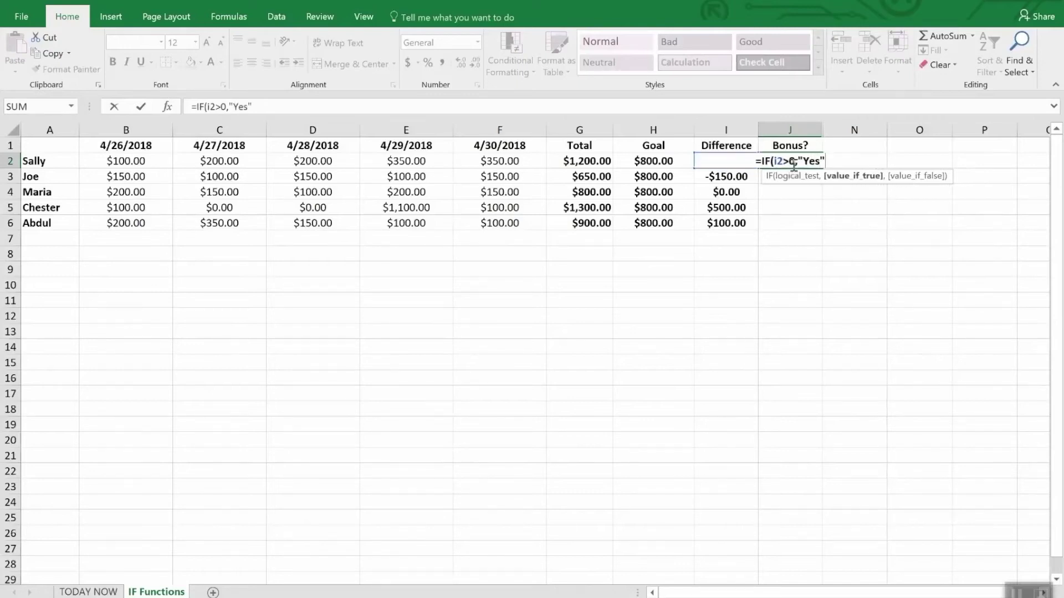
text(,)
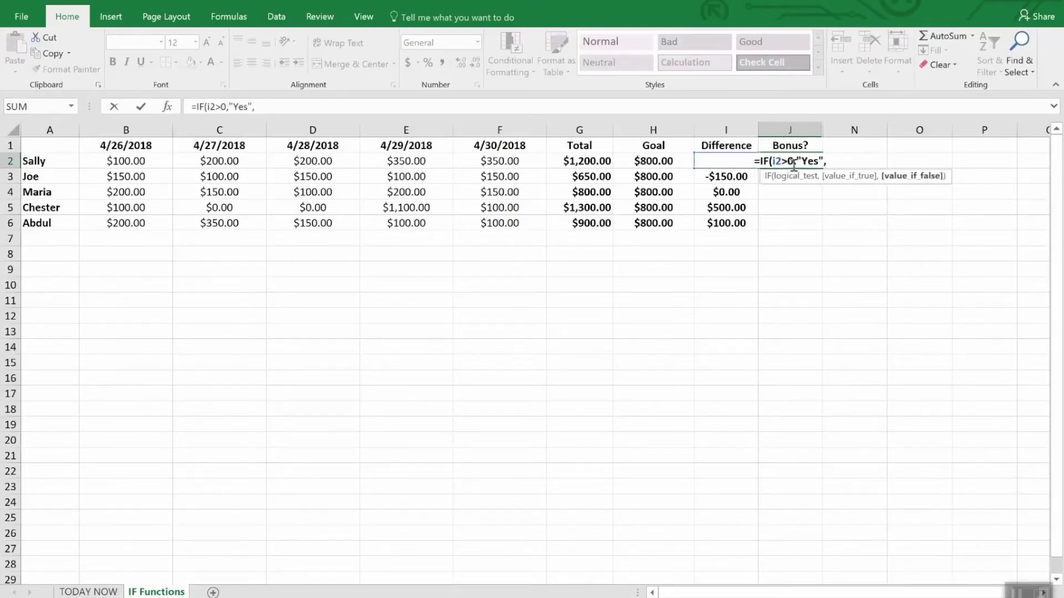
text(No)
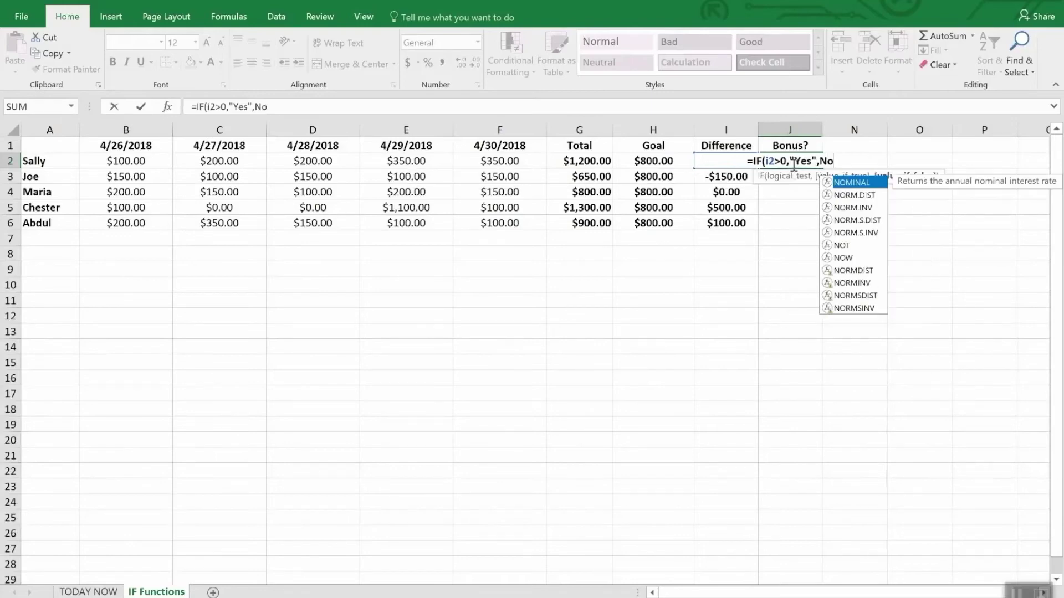
key(BackSpace)
key(BackSpace)
text(")
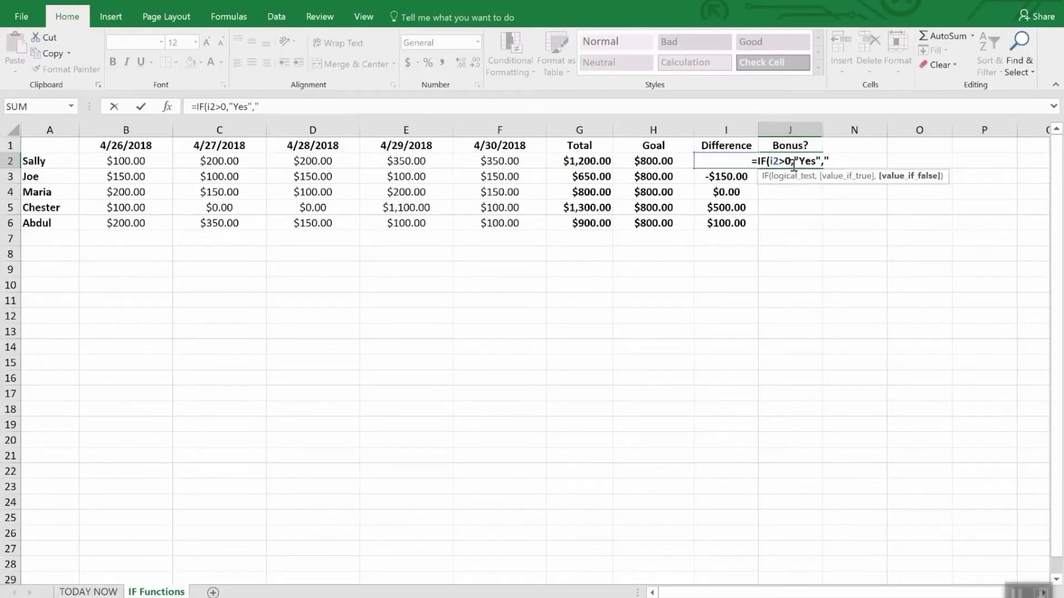
text(No")
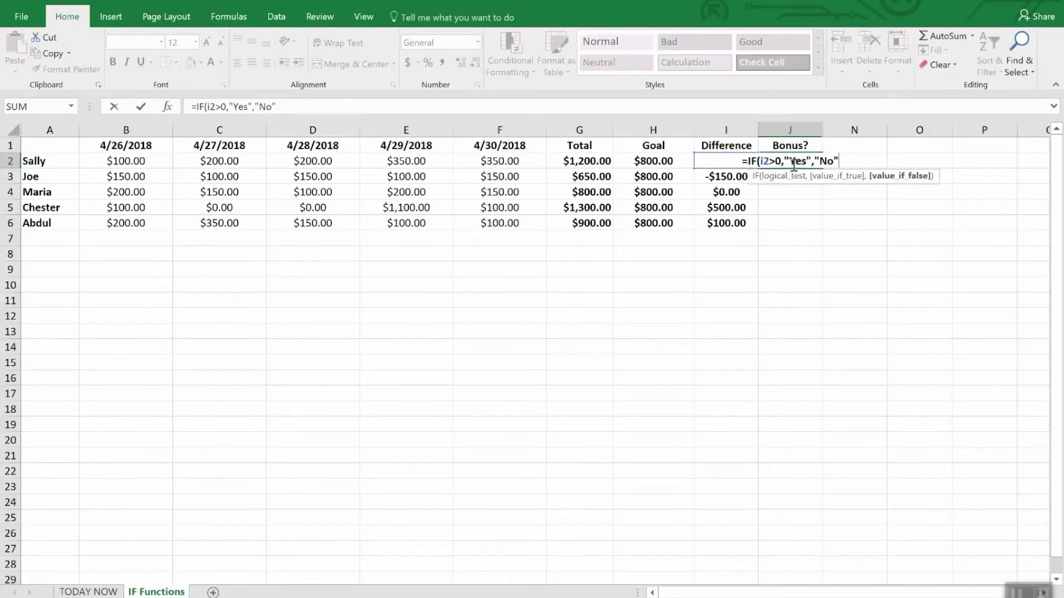
text())
key(Return)
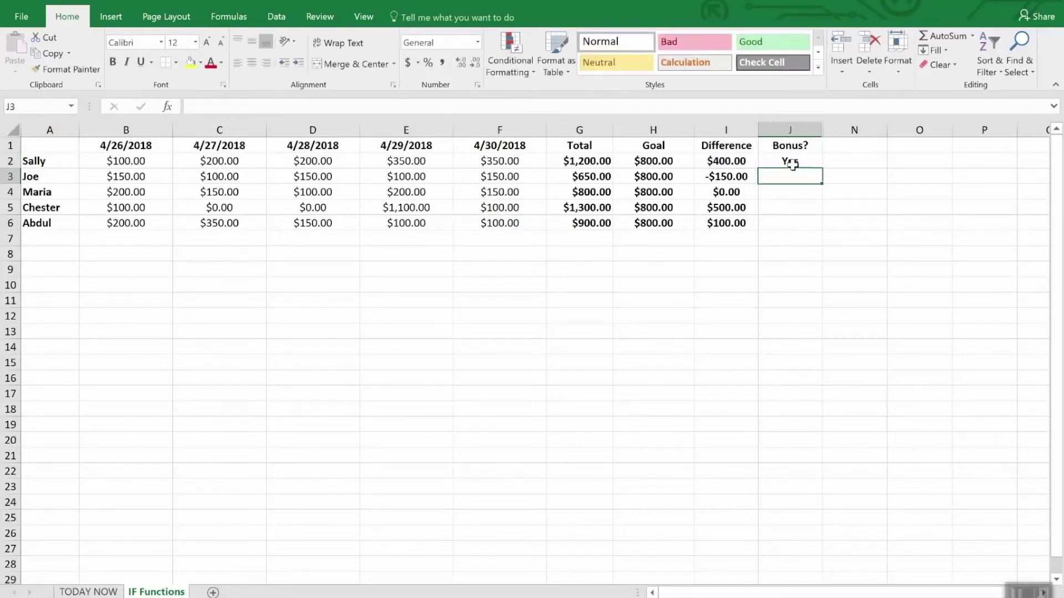
Step: Fill the bonus formula from J2 down through J6
click(800, 202)
click(792, 162)
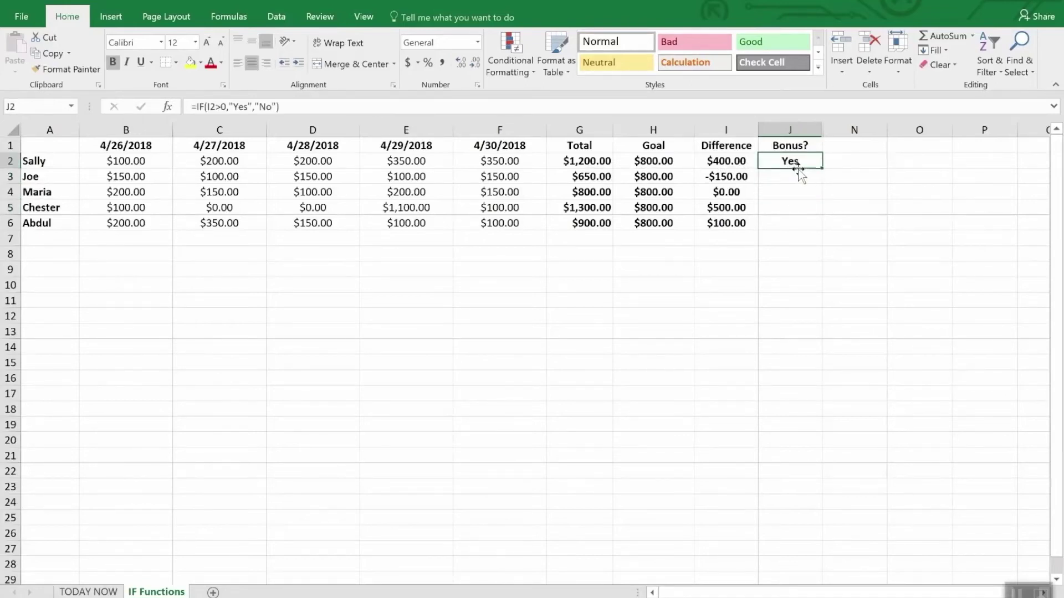
drag(822, 168, 823, 229)
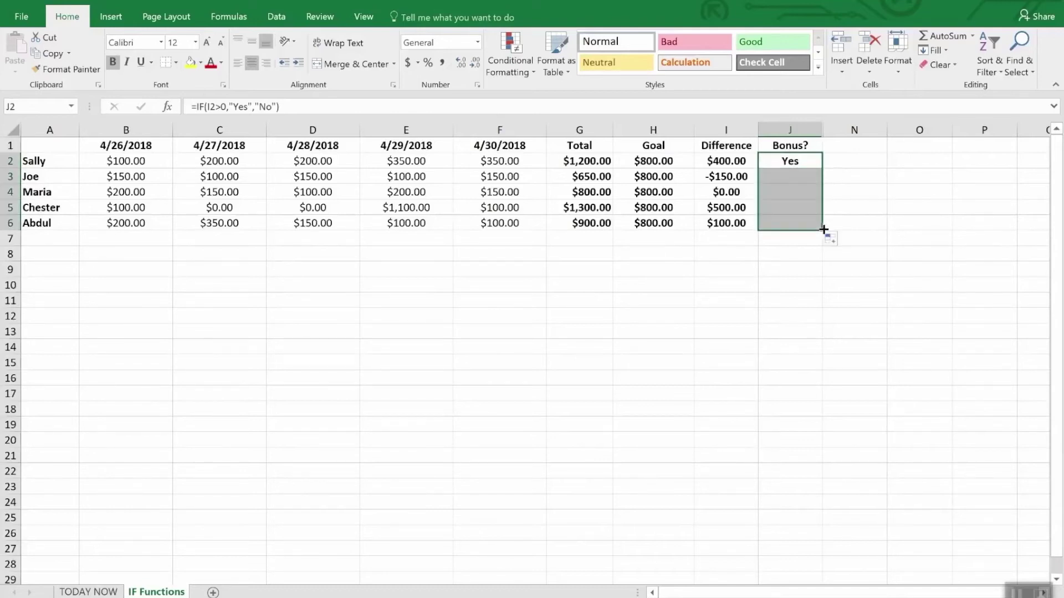
click(810, 266)
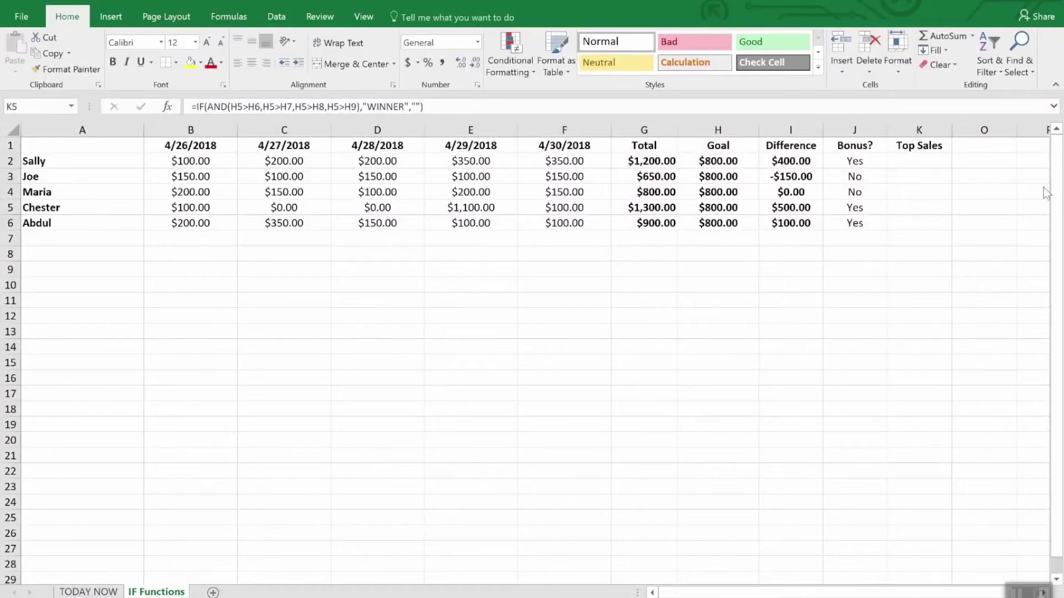
Step: Enter the formula =IF(AND(I5>I2,I5>I3,I5>I4,I5>I6),"WINNER","") in cell K5 of the Top Sales column
click(921, 147)
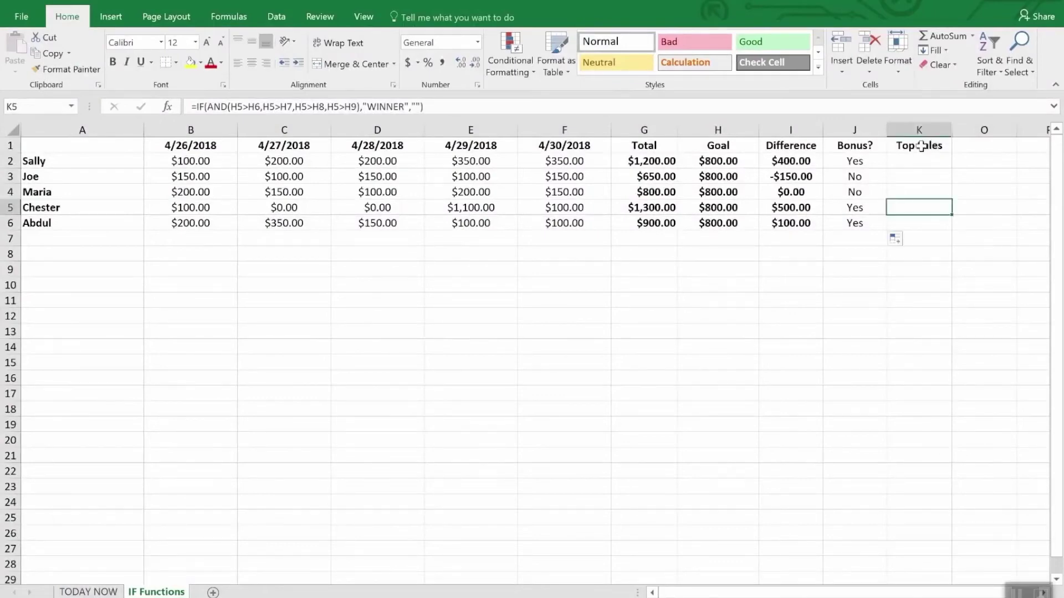
click(921, 146)
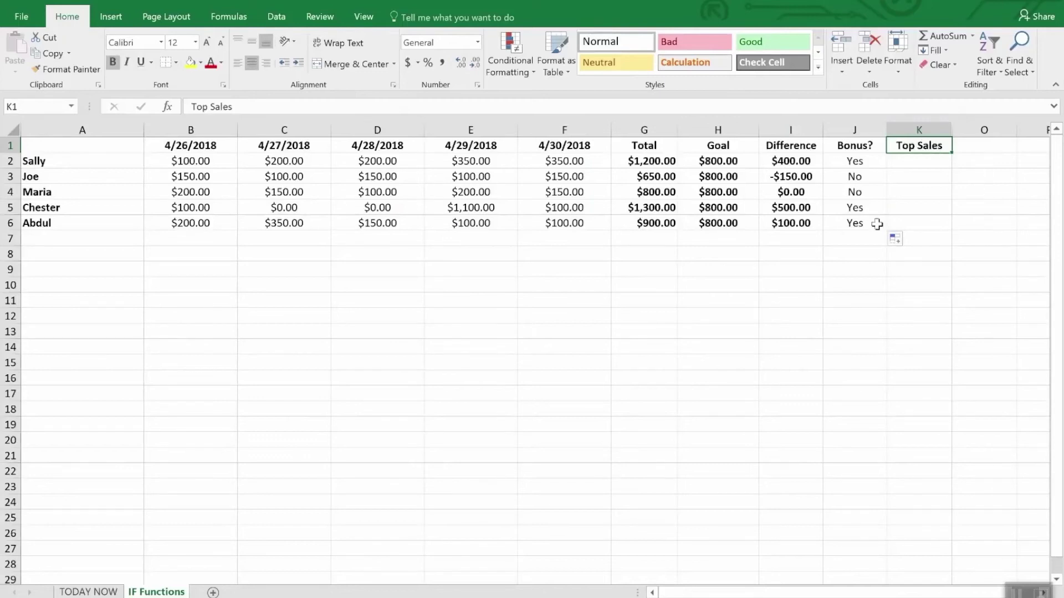
click(906, 210)
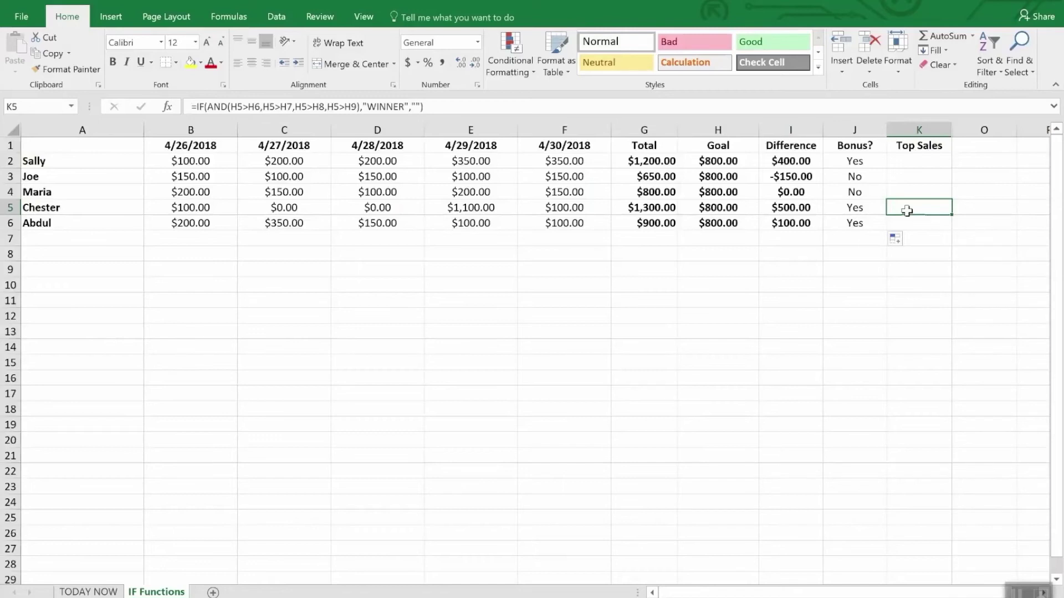
text(=)
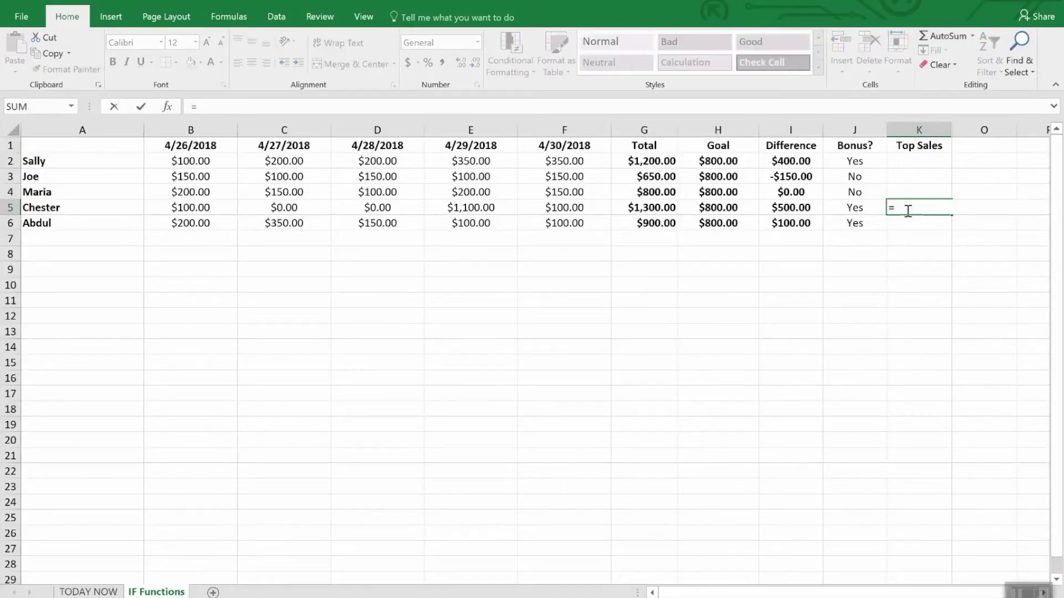
text(IF)
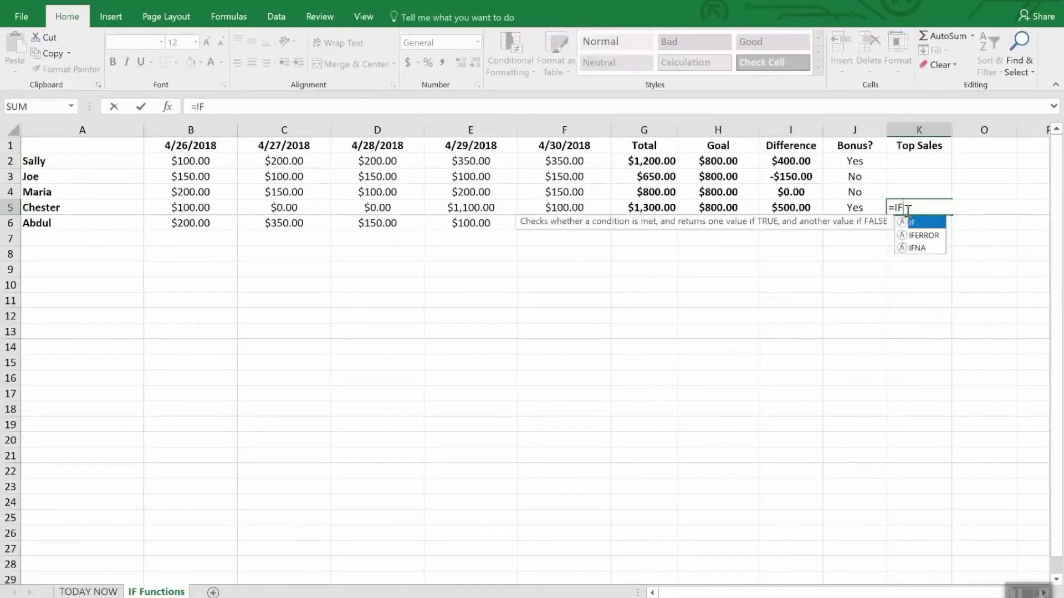
text((and()
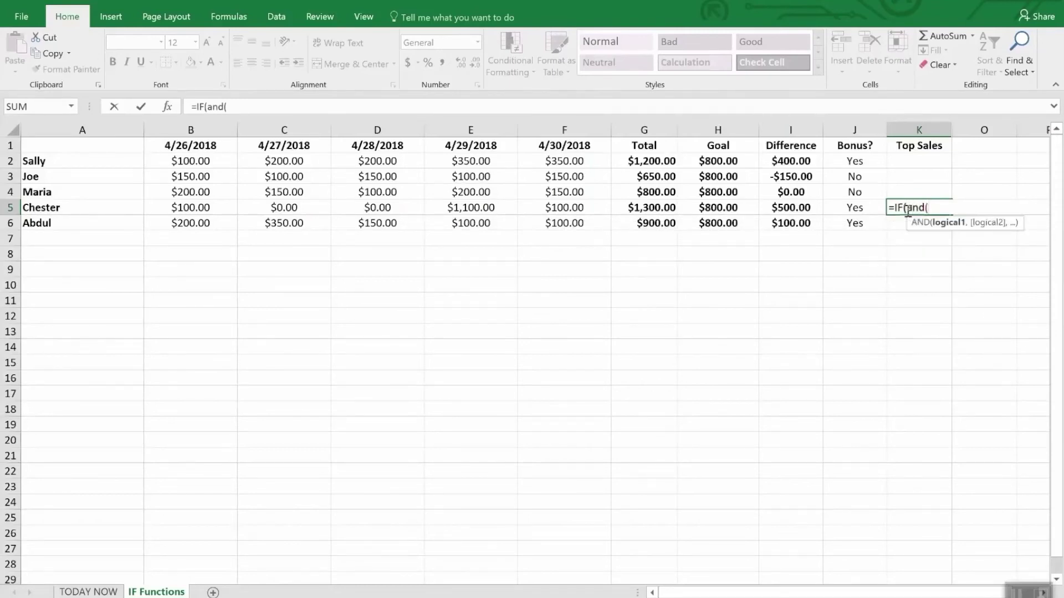
text(i5)
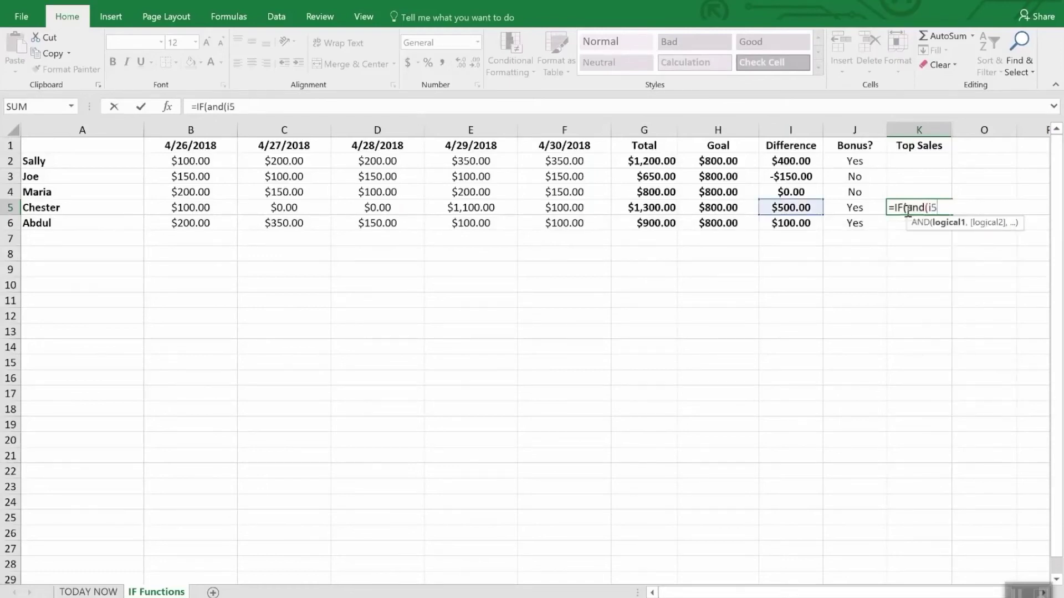
text(>i2,I)
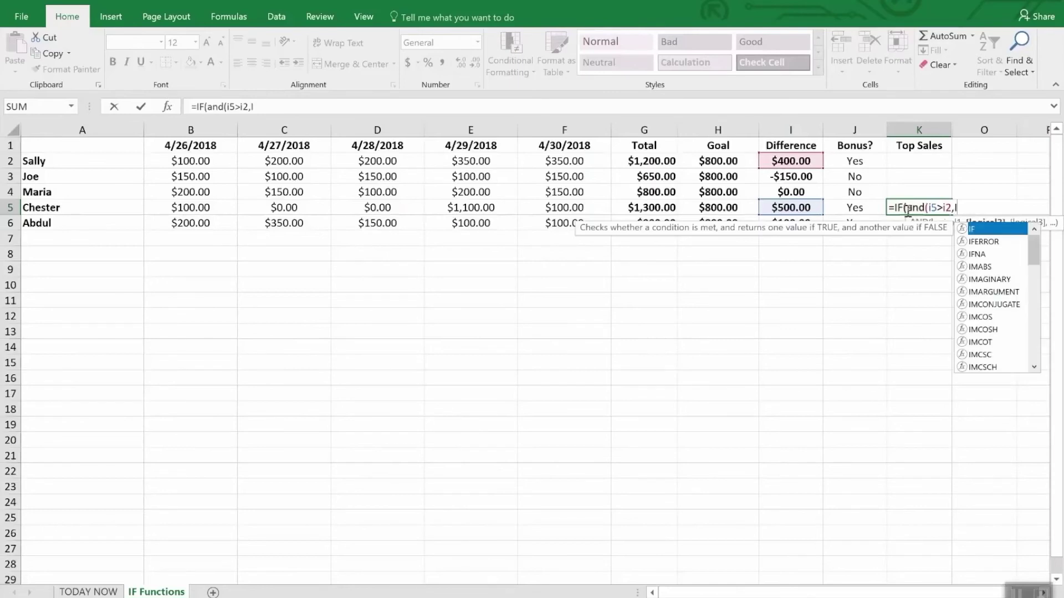
text(5>i)
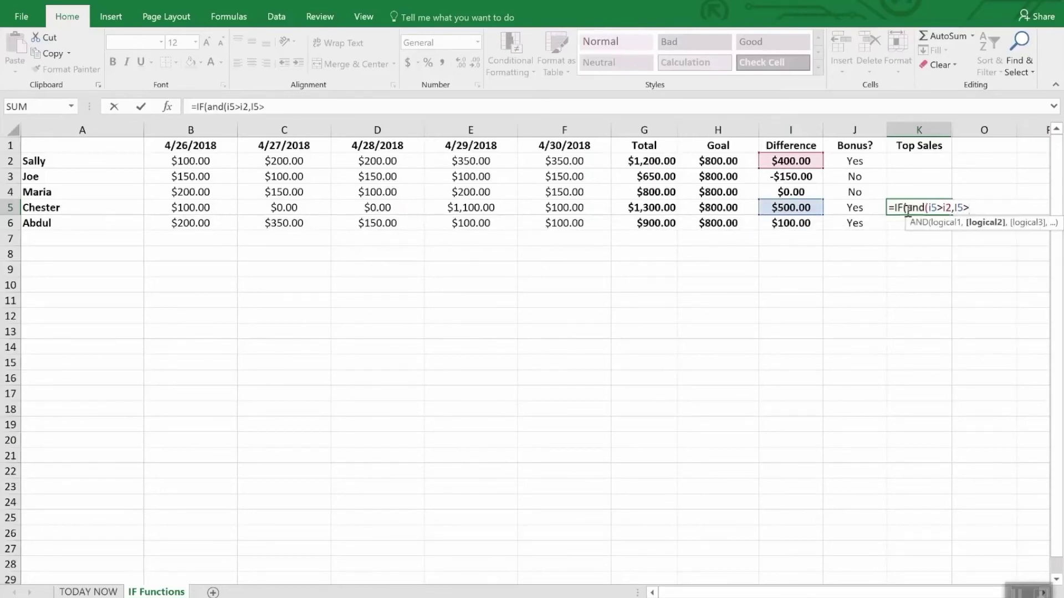
text(3,I)
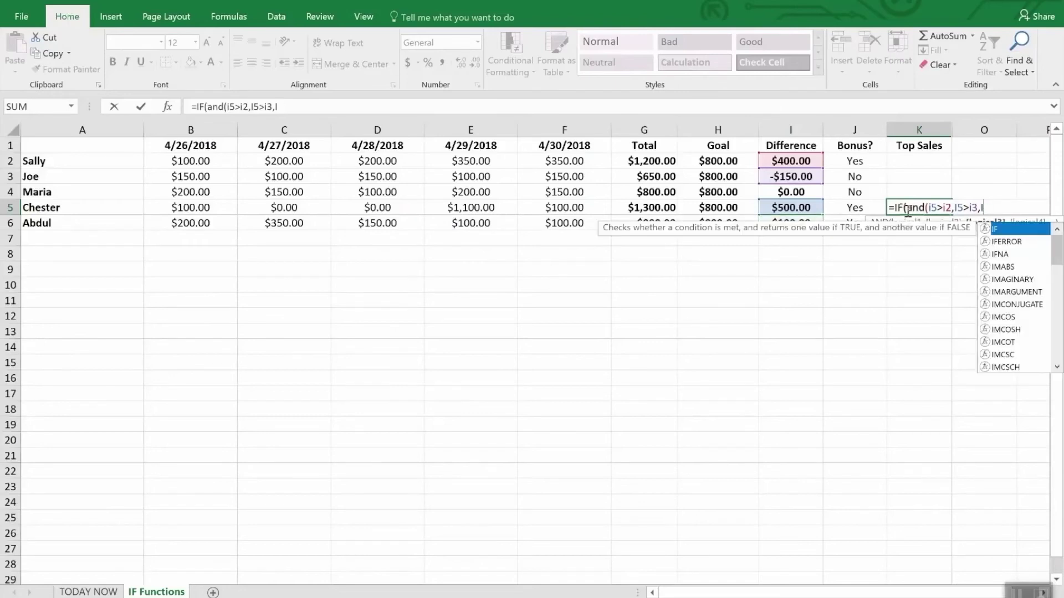
text(4>)
key(BackSpace)
key(BackSpace)
text(5)
text(>i4))
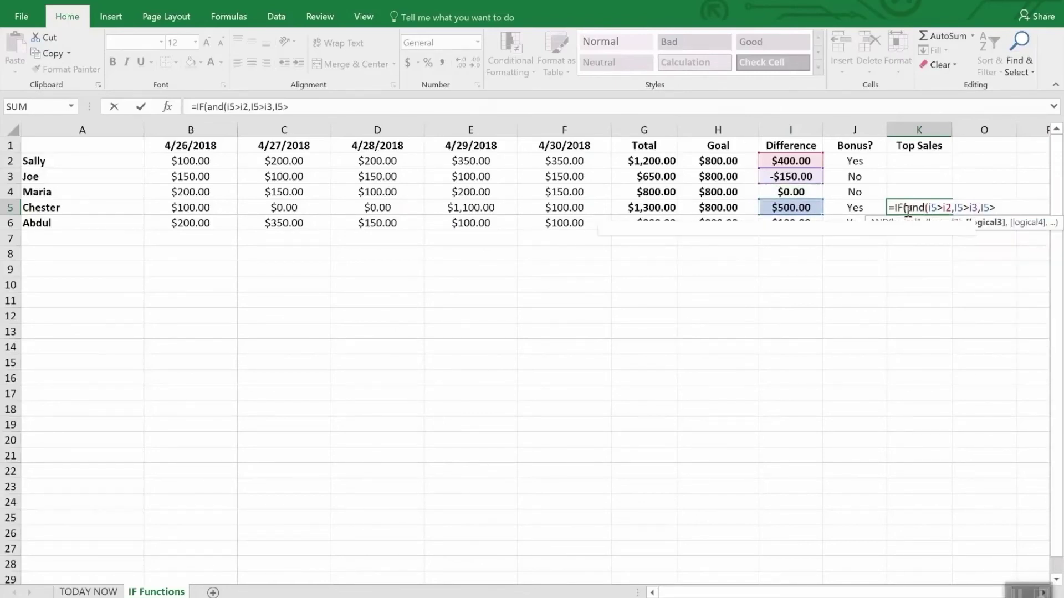
key(BackSpace)
text(,I5>)
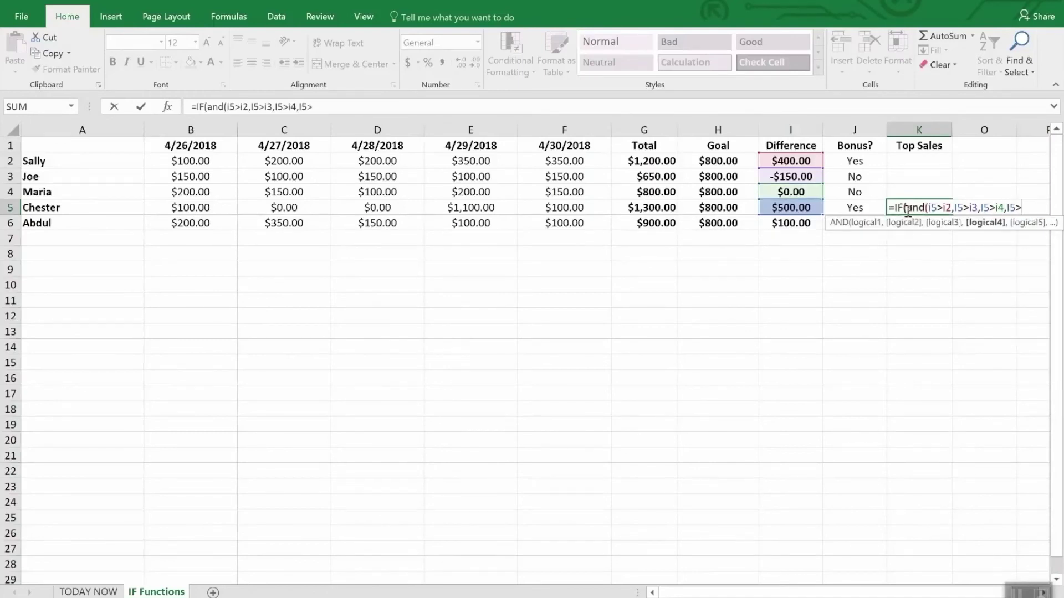
text(i6)
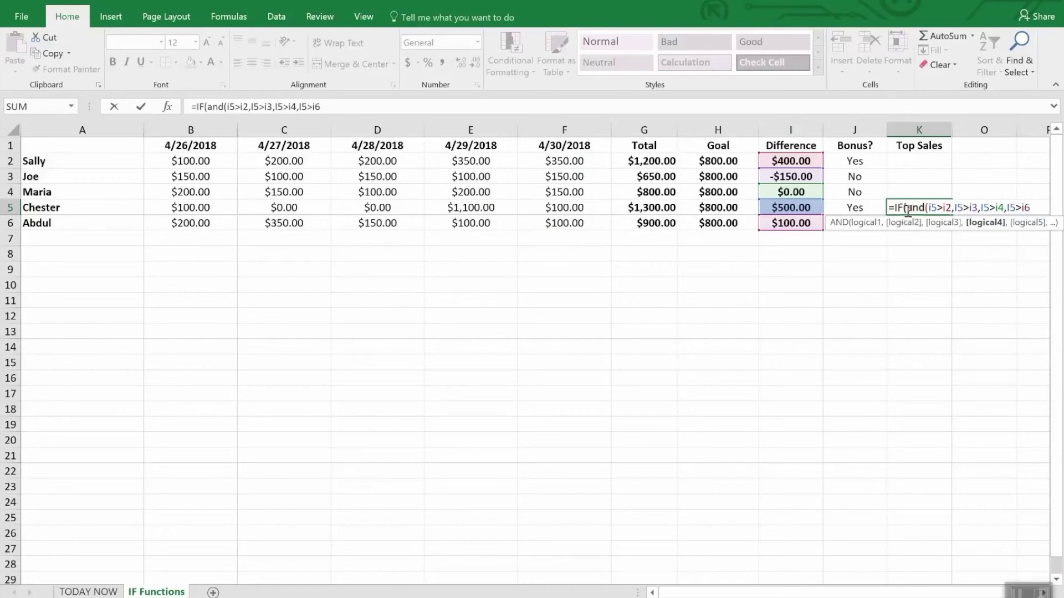
text(),"W)
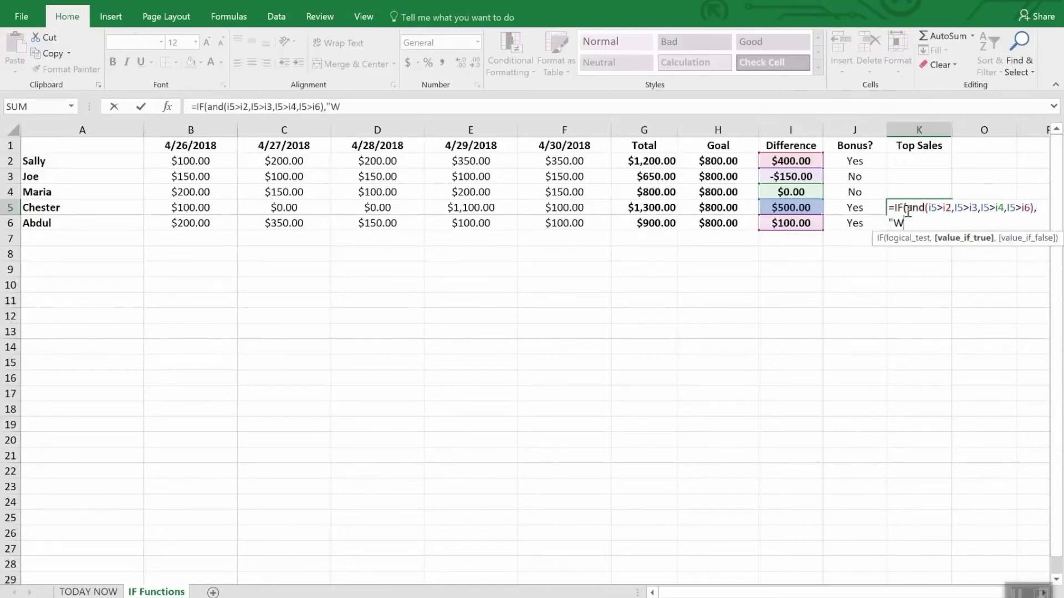
text(INNER",)
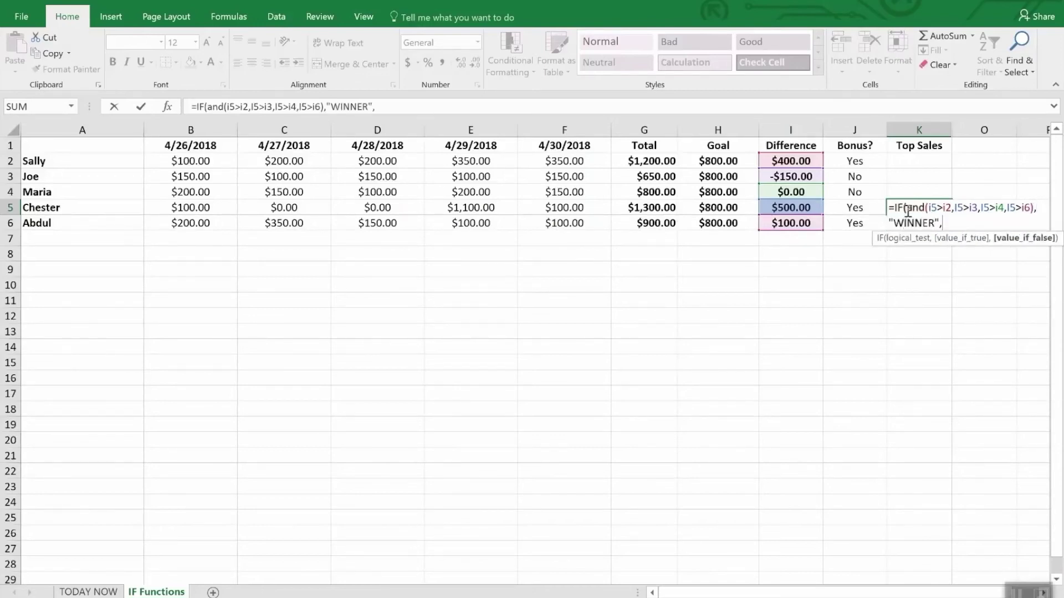
text(""))
key(Return)
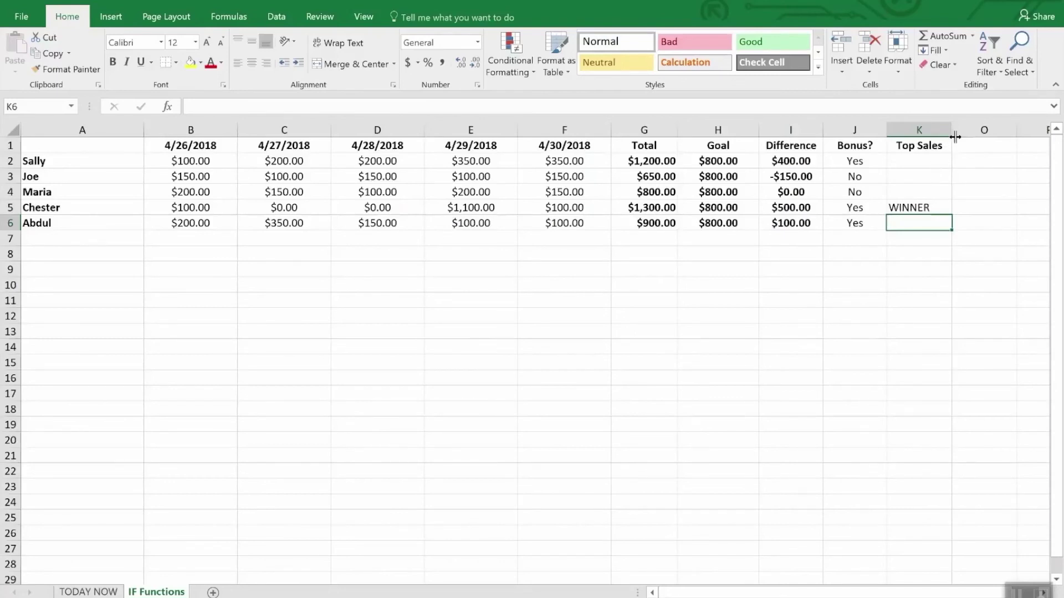
Step: Unhide the columns between K and O and examine the Top Sales formulas in L2, K5 and L3
drag(940, 128, 965, 123)
right_click(965, 123)
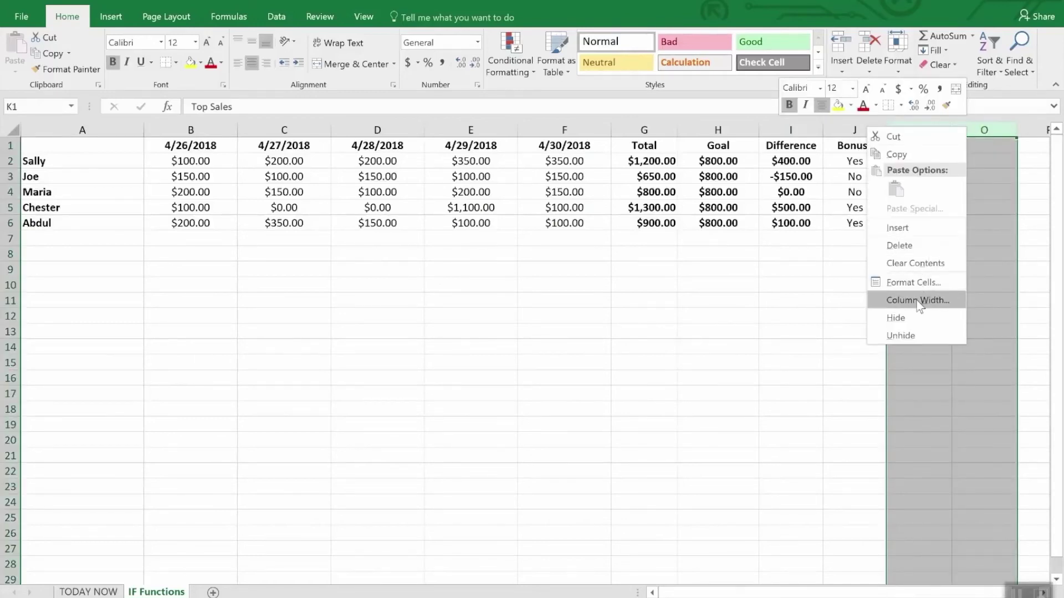
click(913, 333)
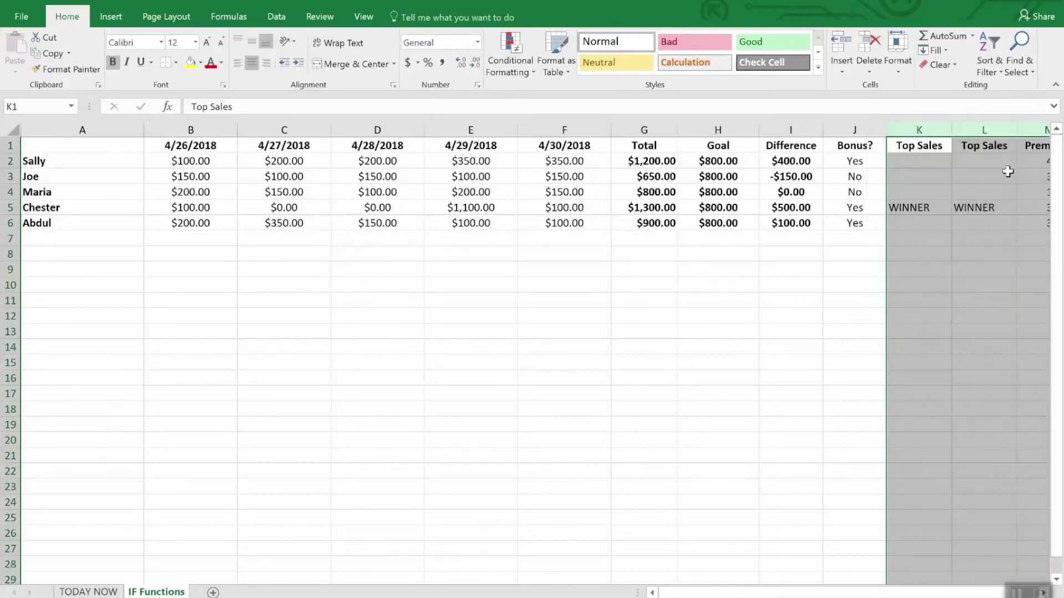
click(966, 269)
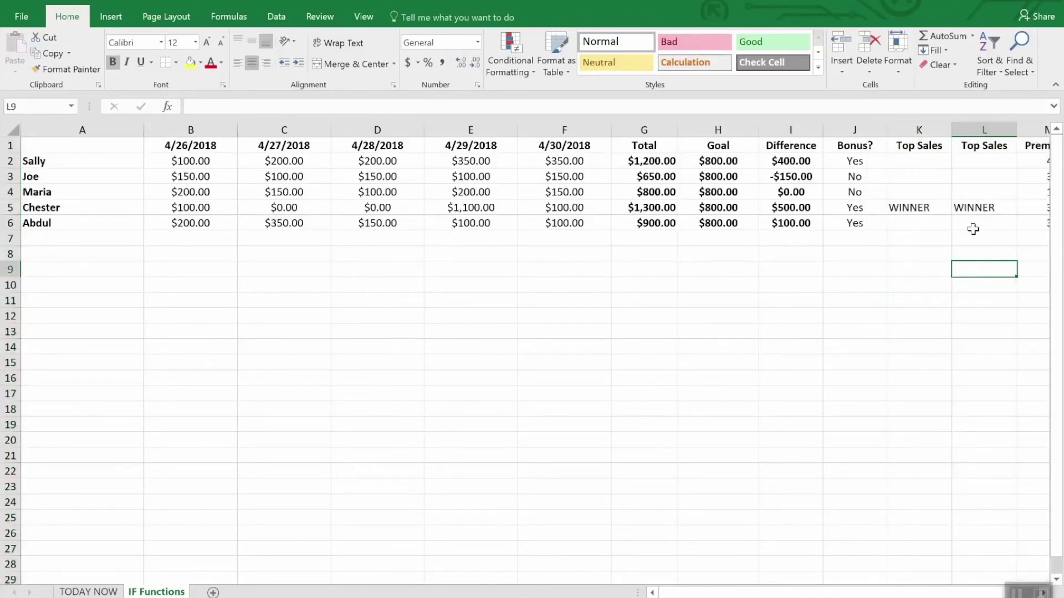
click(976, 161)
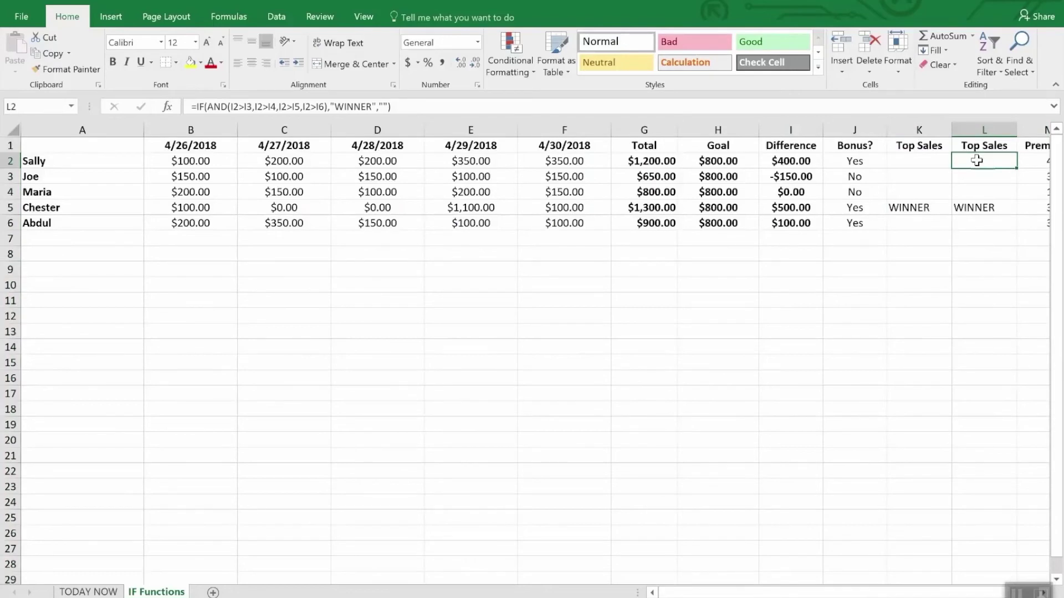
click(936, 211)
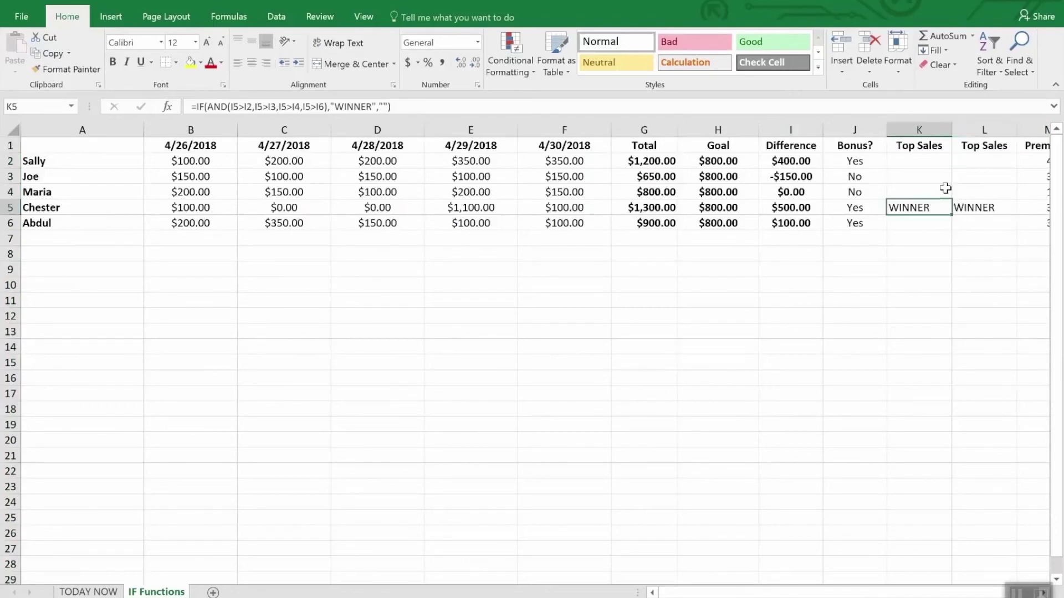
click(978, 160)
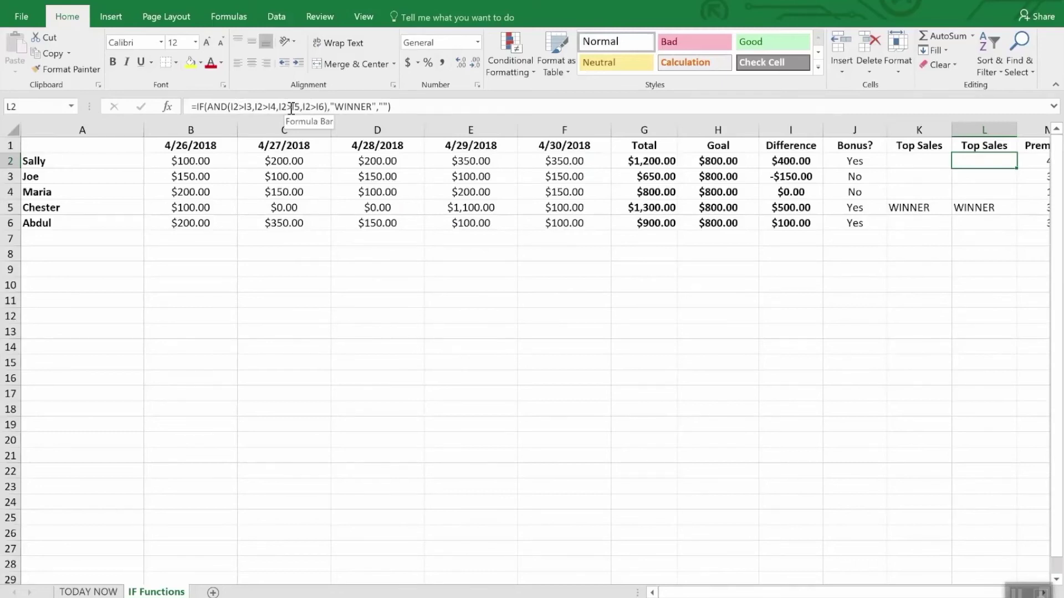
click(969, 176)
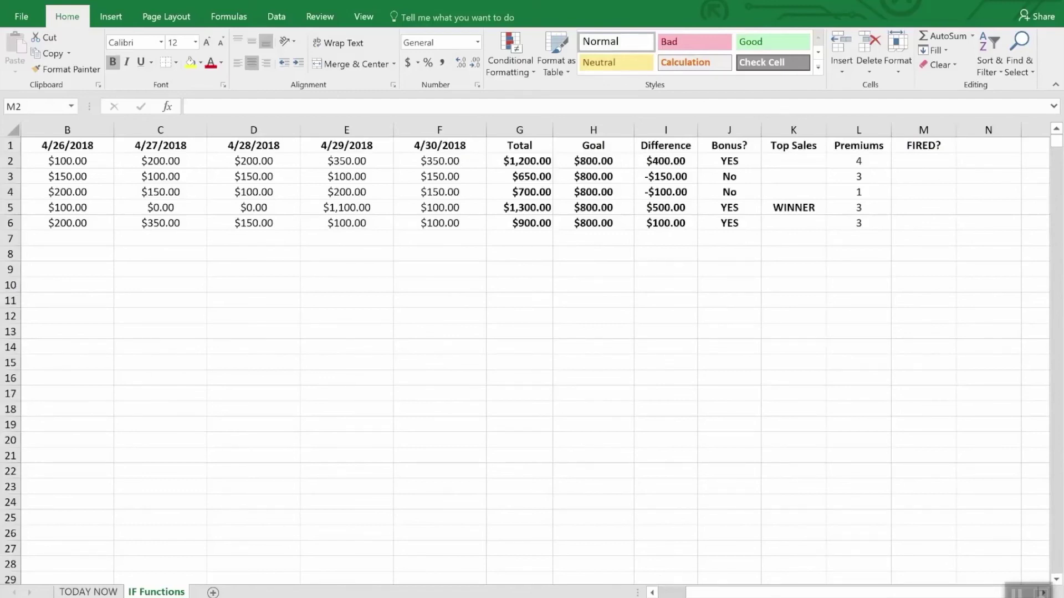
Step: Enter the formula =IF(OR(I2>=0,L2>2),"Safe","FIRED") in cell M2 of the FIRED? column
click(930, 163)
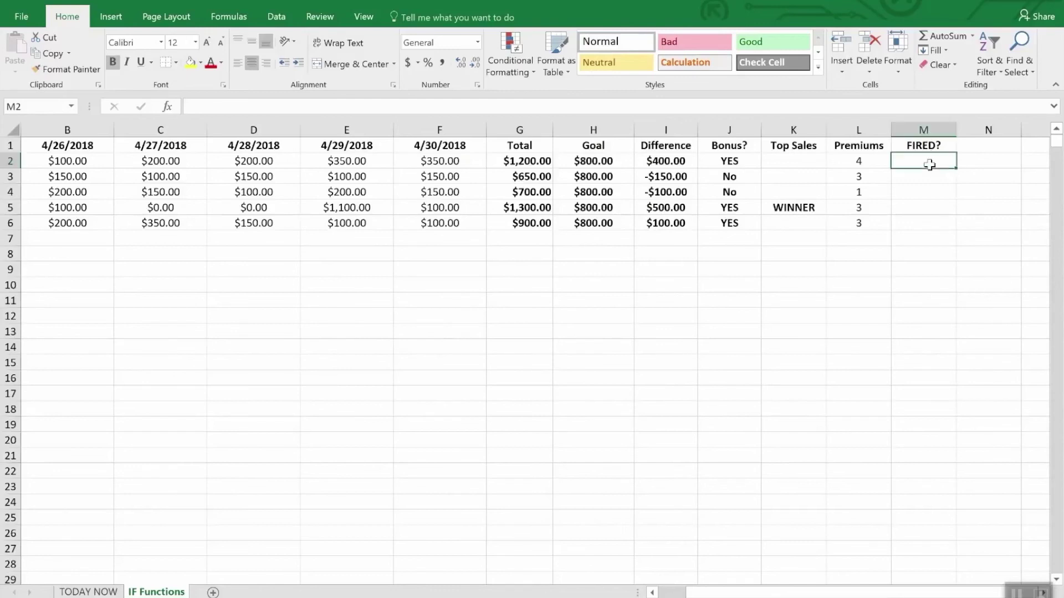
text(=)
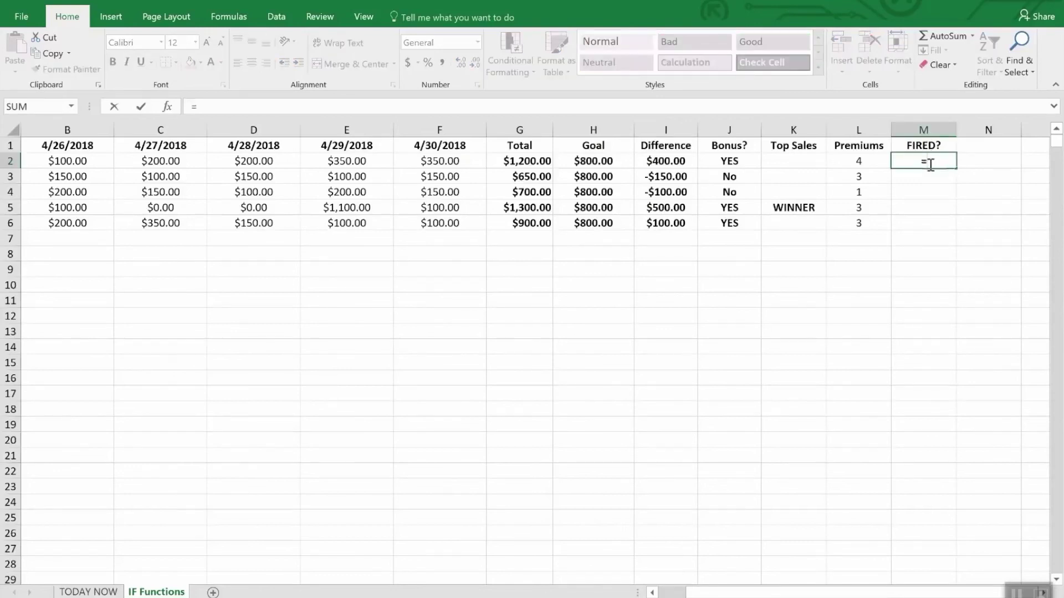
text(if(or)
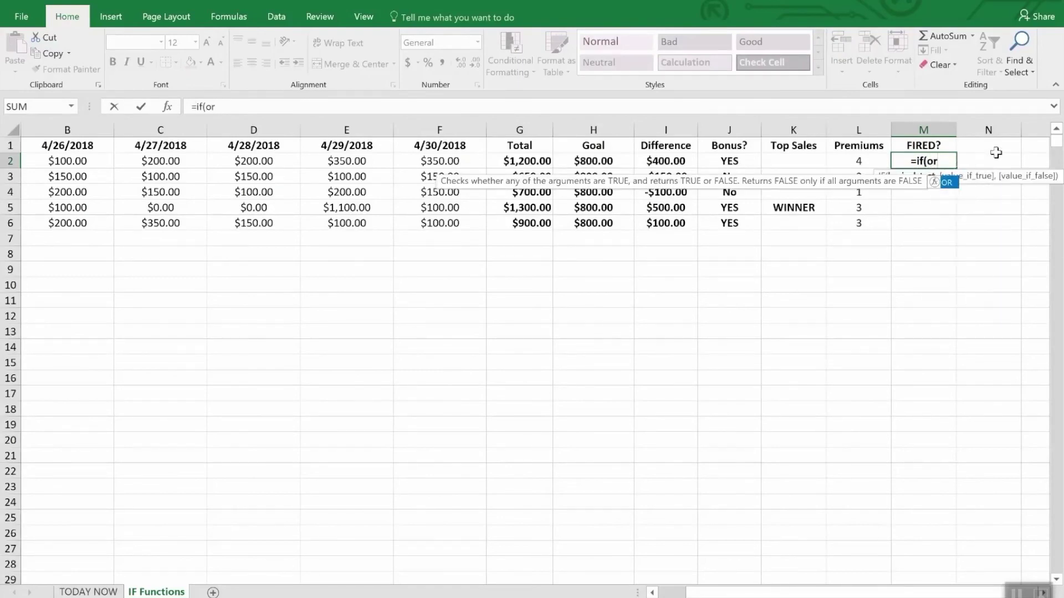
text(()
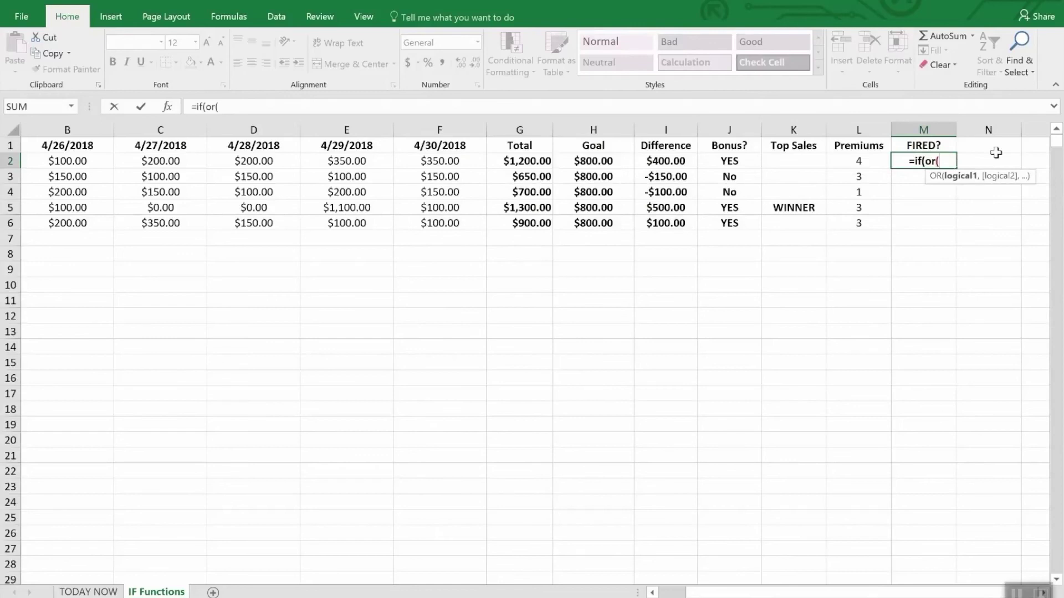
text(i2)
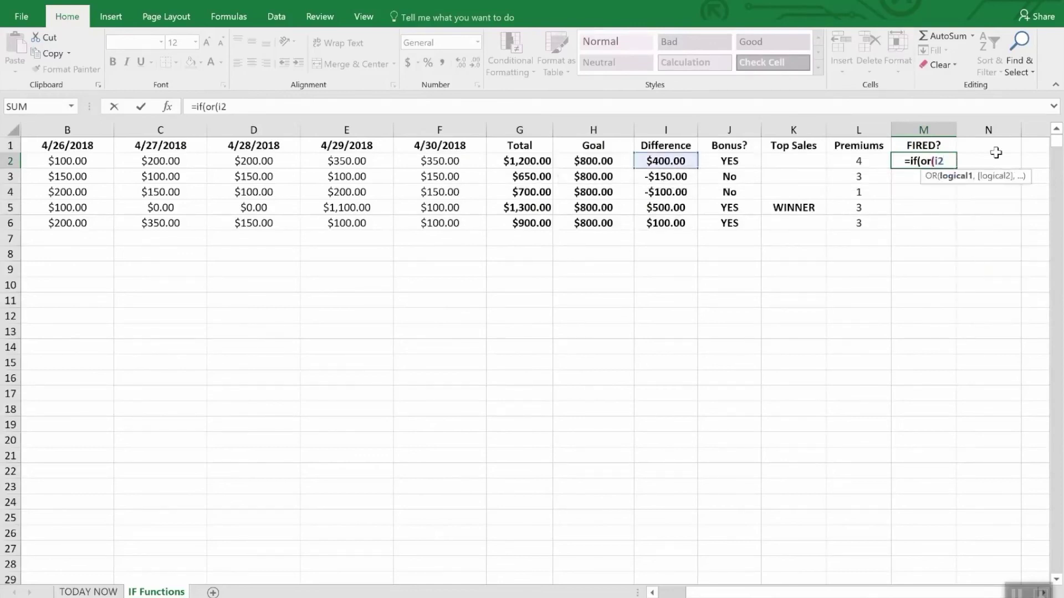
text(>)
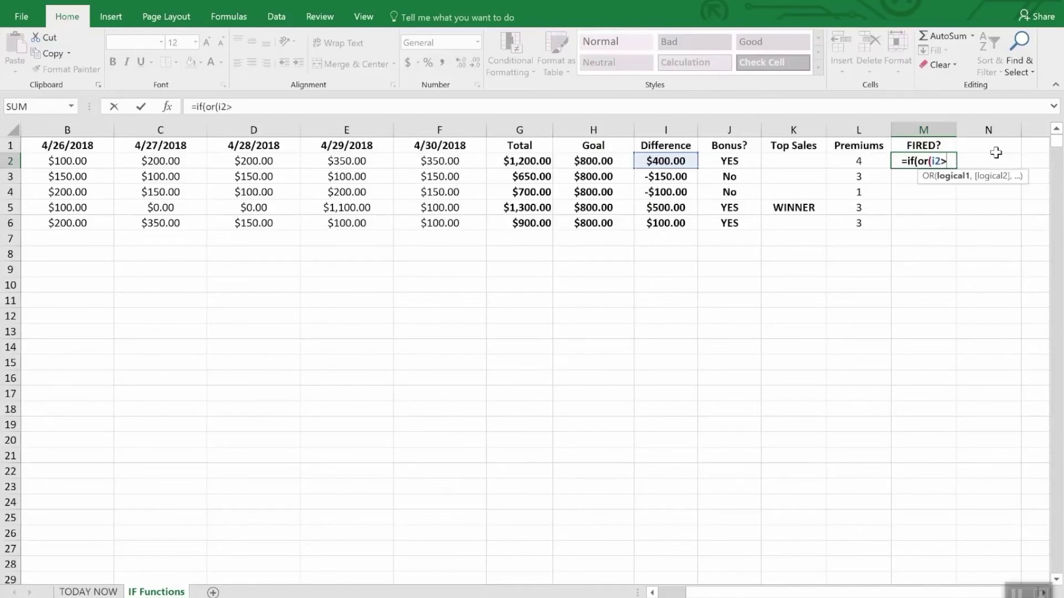
text(=)
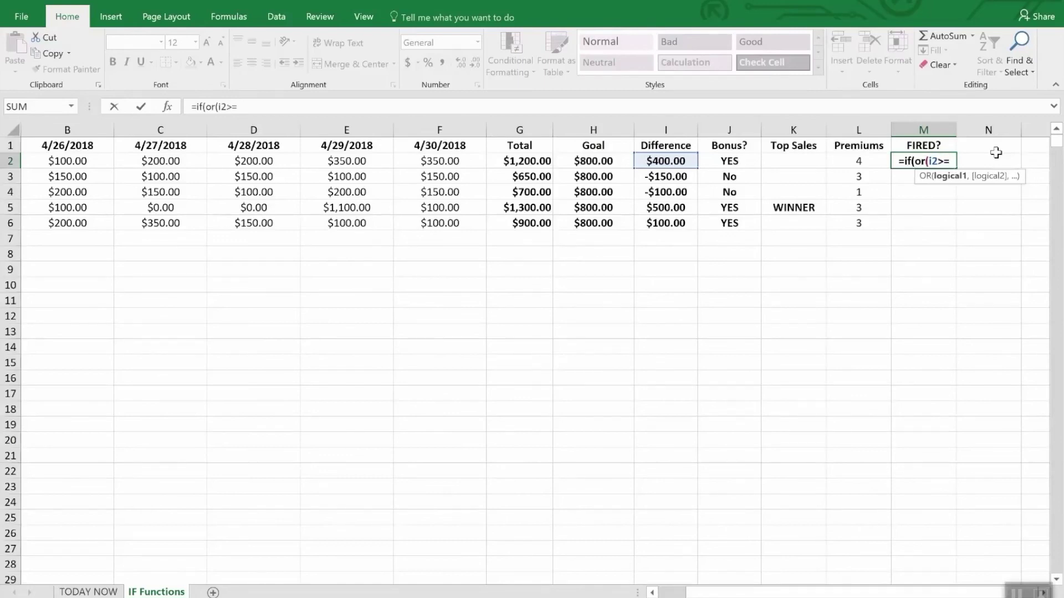
text(0,)
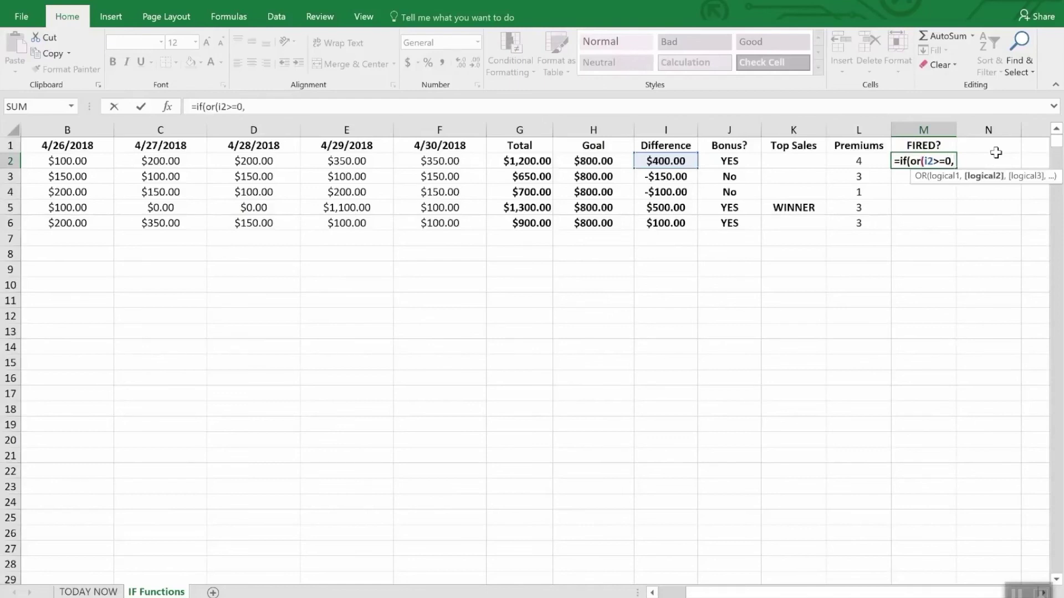
text(l2>)
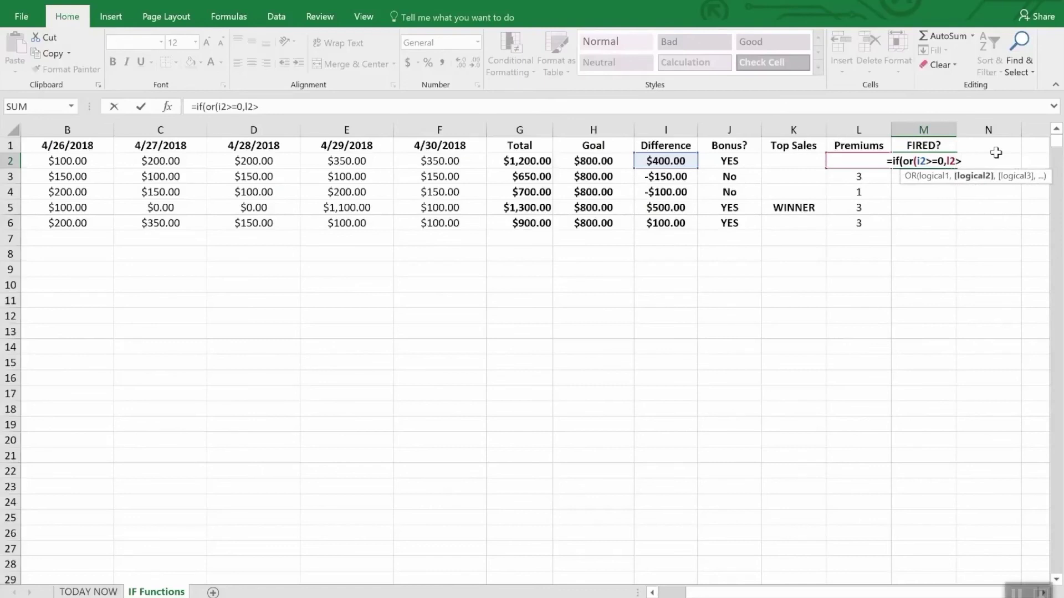
text(2))
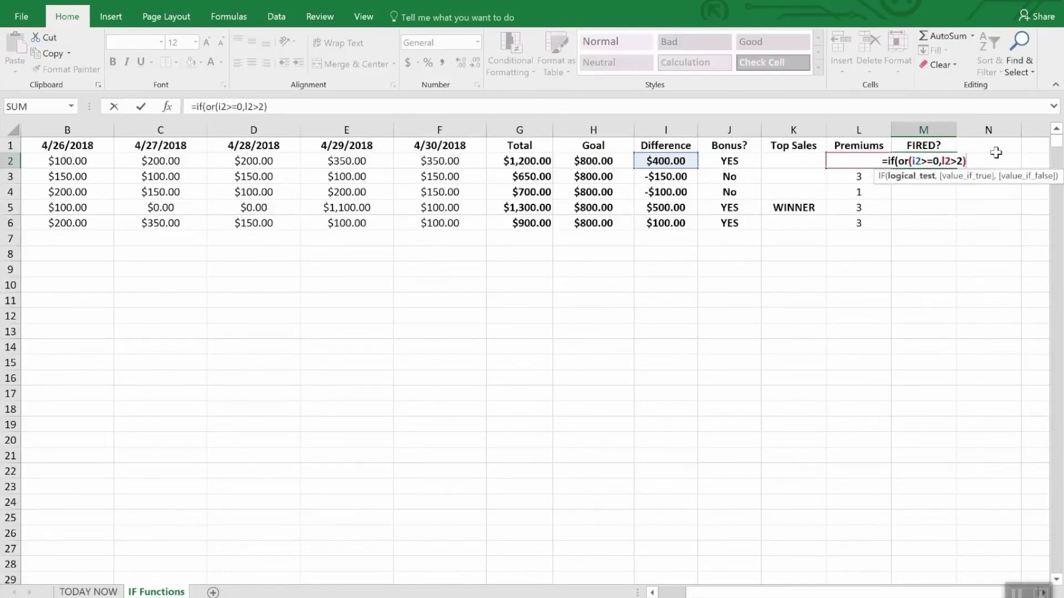
text(,"S)
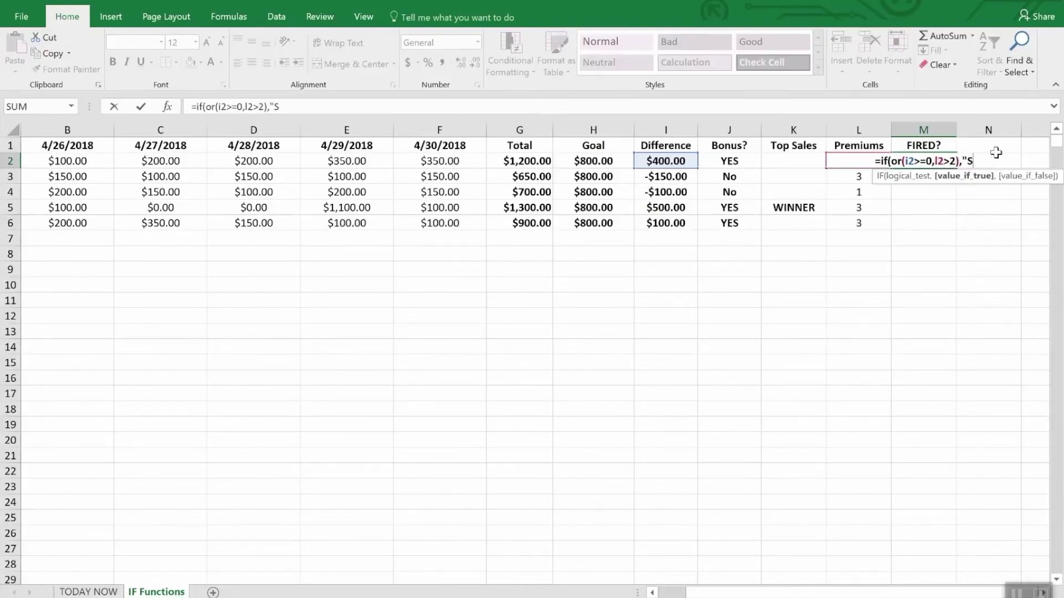
text(afe",")
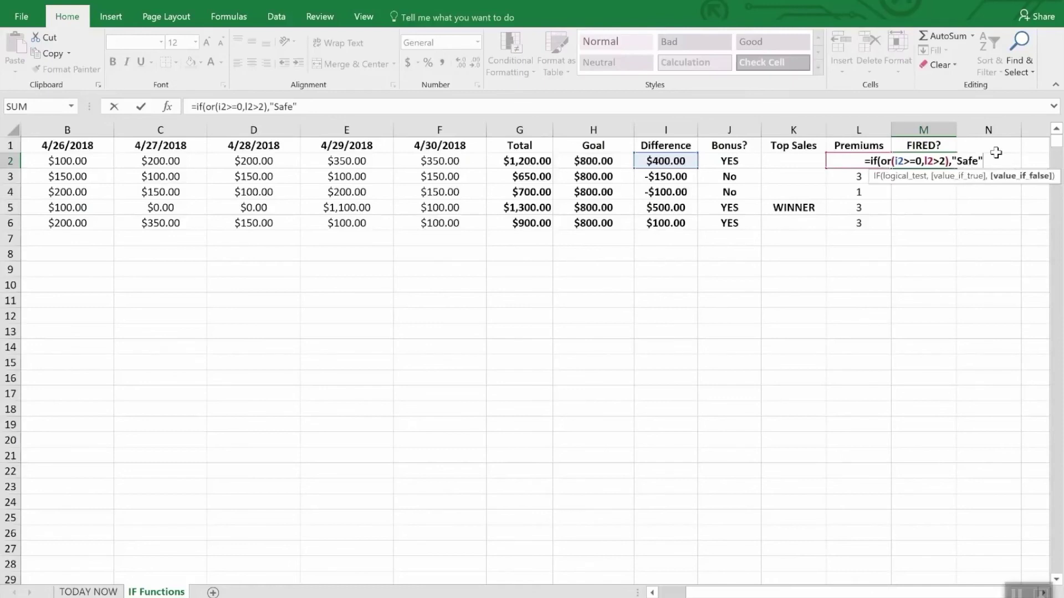
text(FIRED")
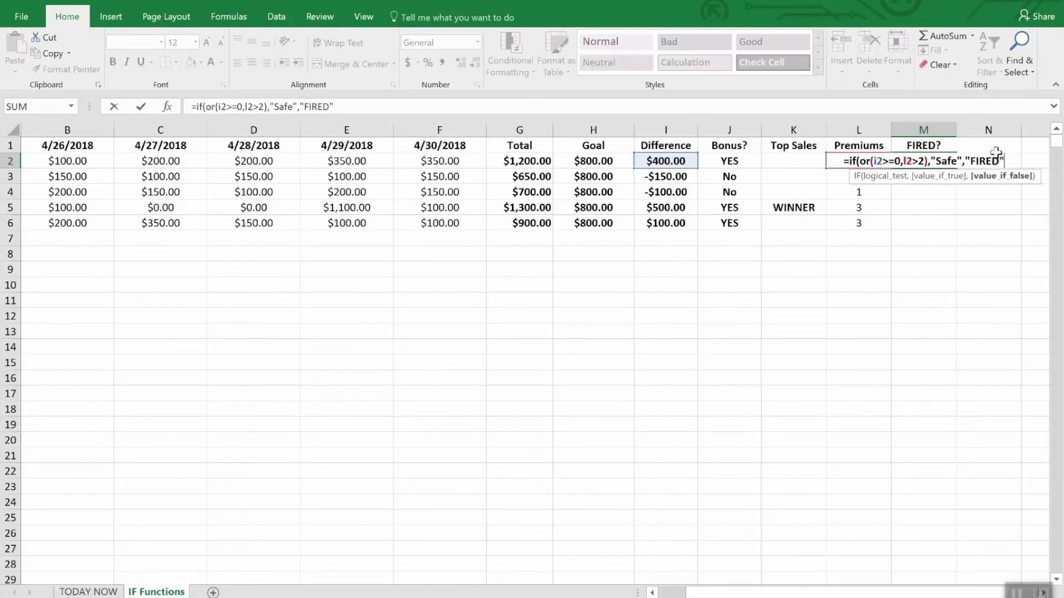
key(Return)
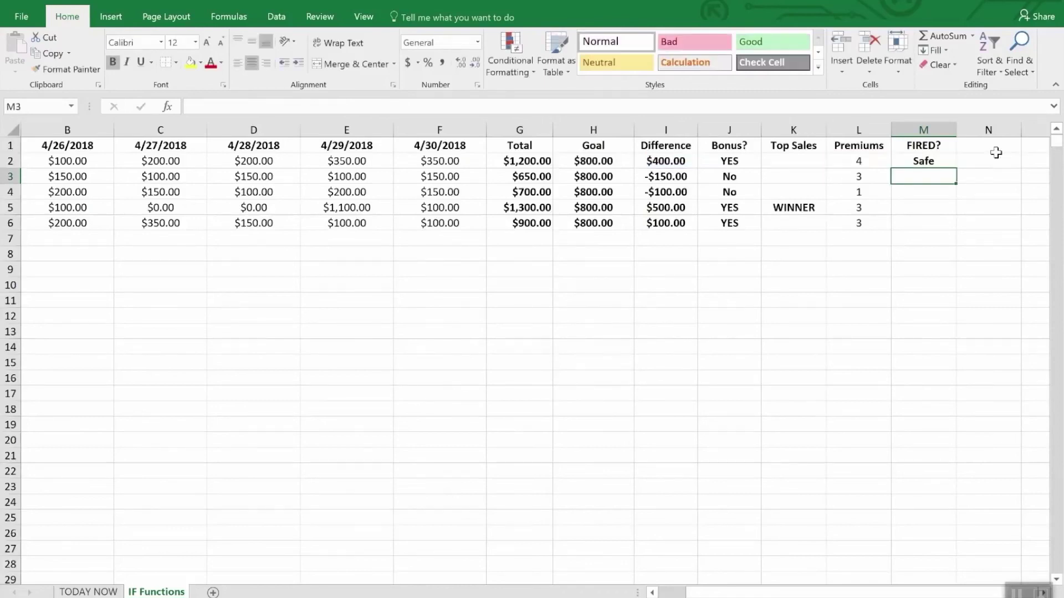
Step: Fill the FIRED? formula from M2 down through M6 and check row 4's Difference and Premiums values
key(Down)
key(Up)
key(Up)
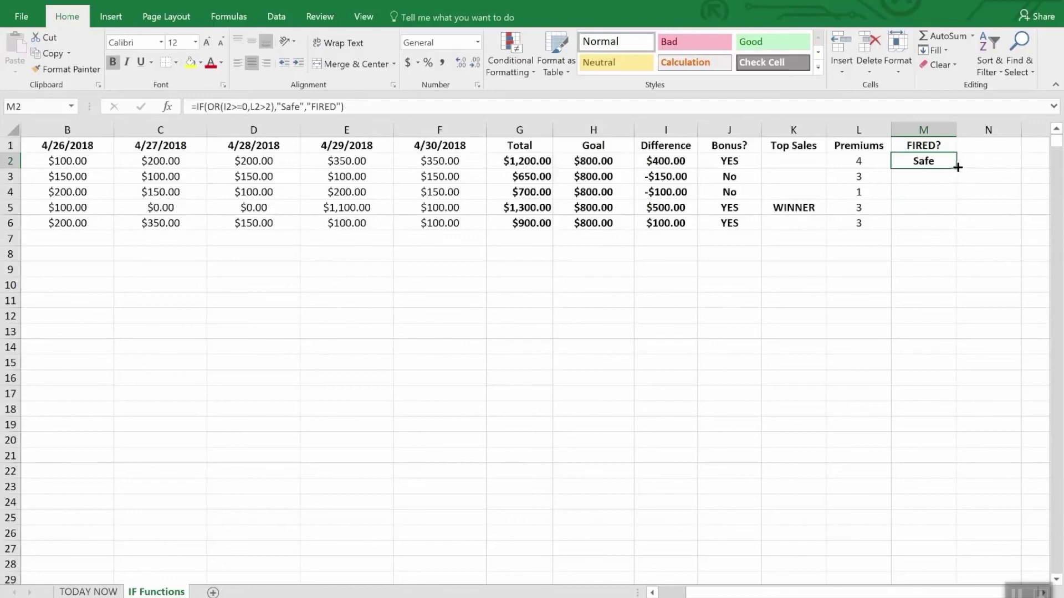
drag(958, 167, 953, 230)
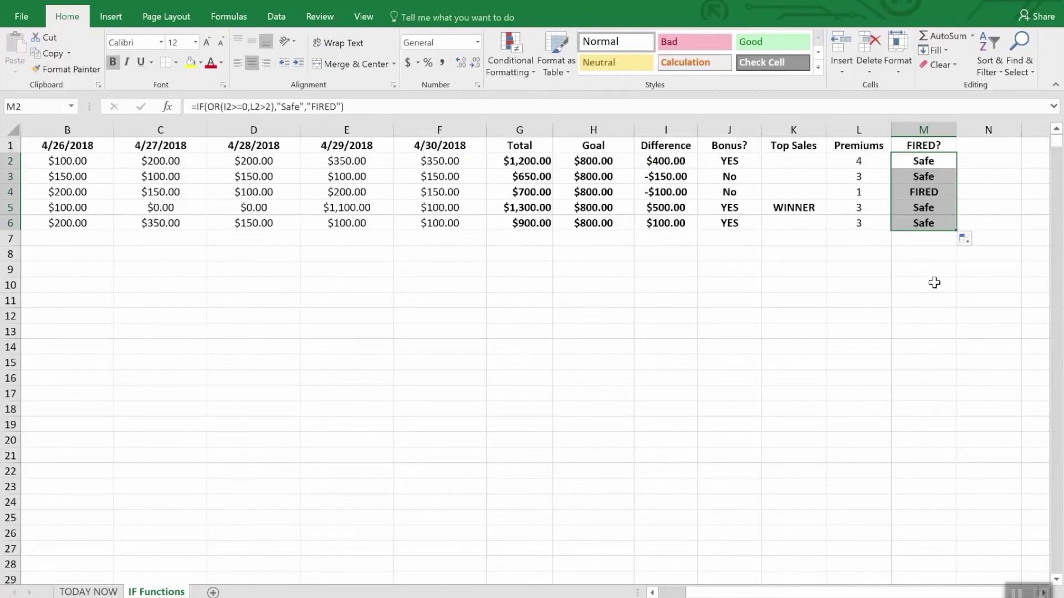
click(663, 194)
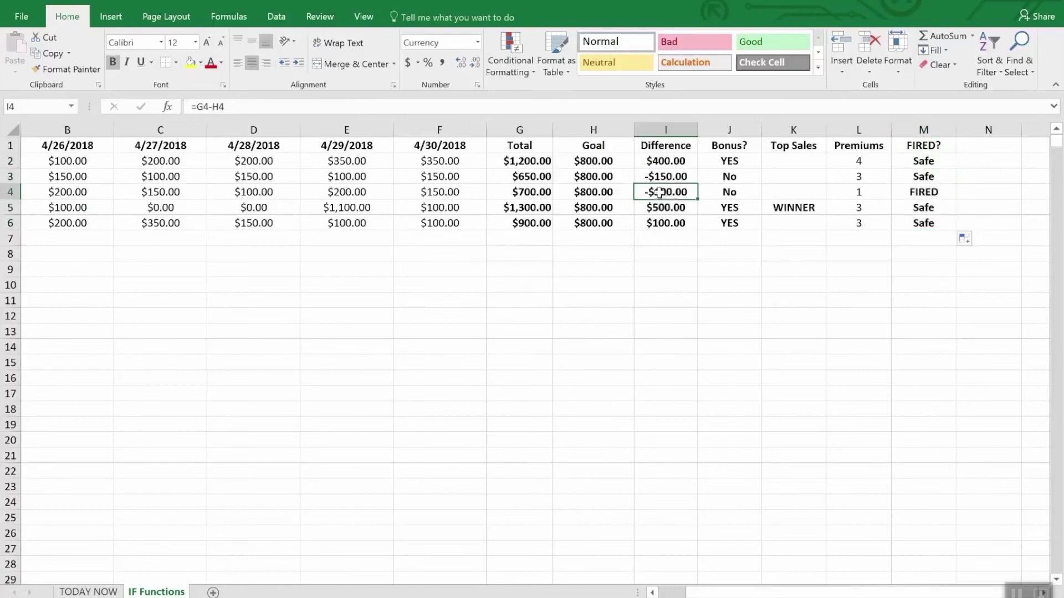
click(862, 191)
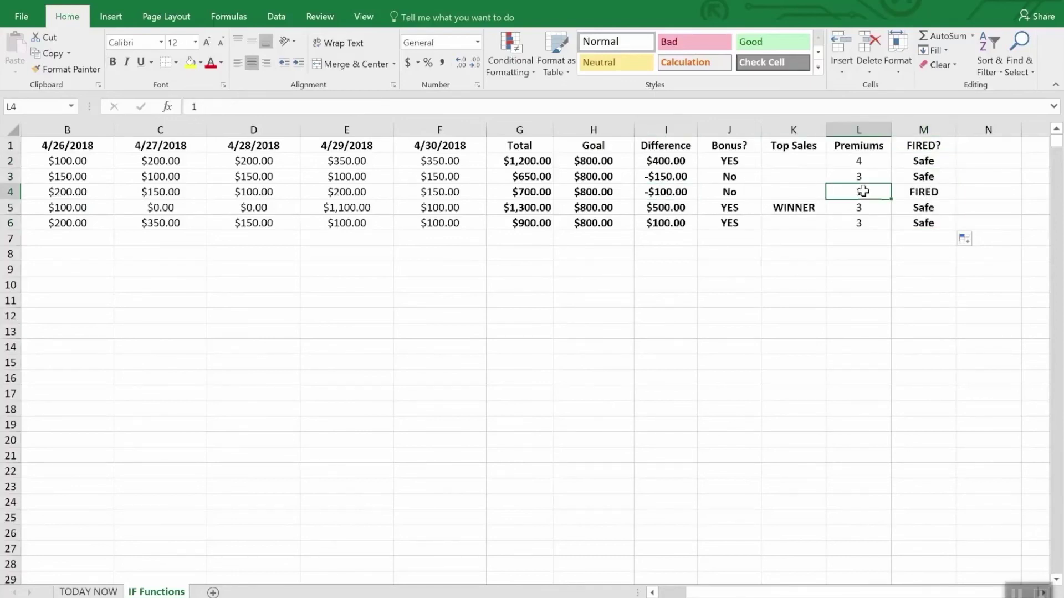